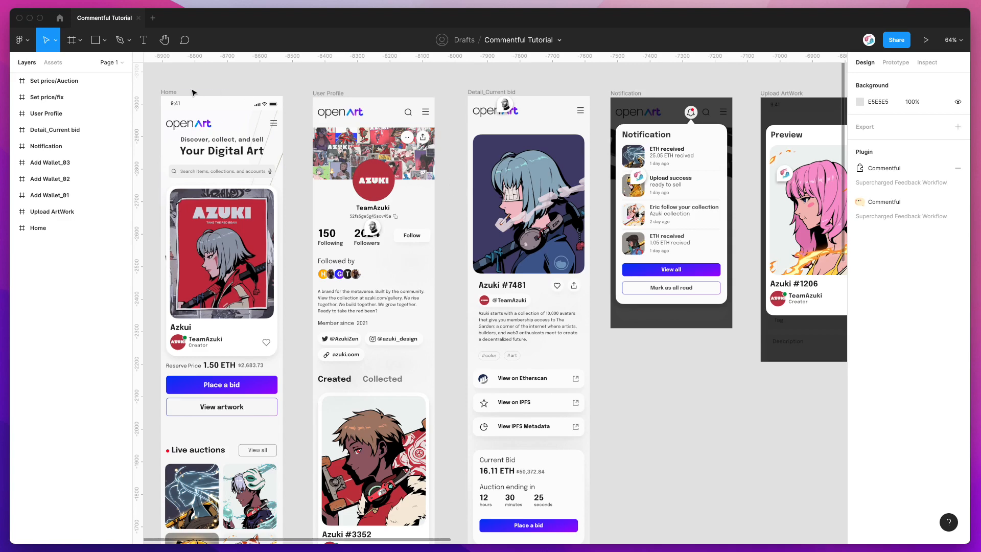
Install the Commentful Feedback Workflow plugin by searching the Community for "commentful", and return to the Commentful Tutorial file
left_click(60, 19)
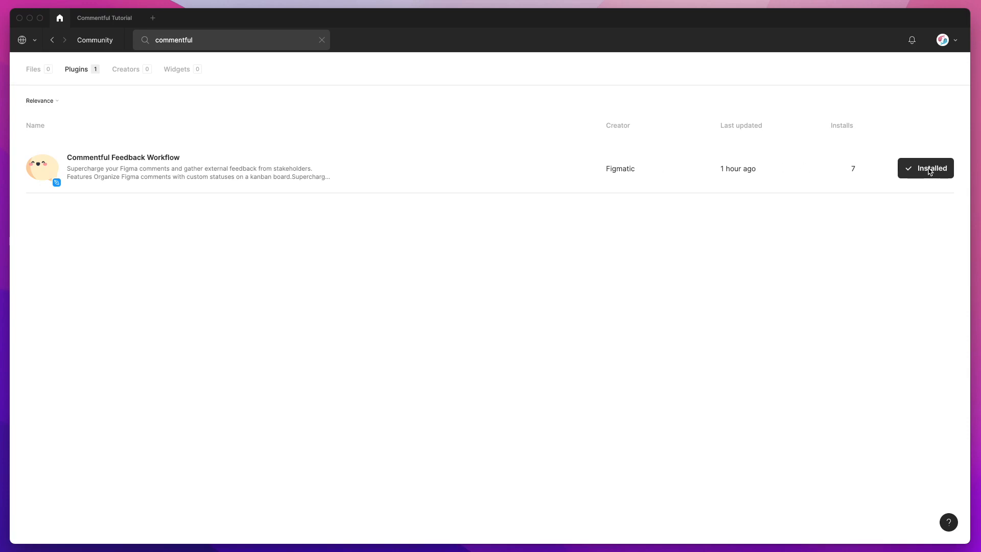
left_click(104, 20)
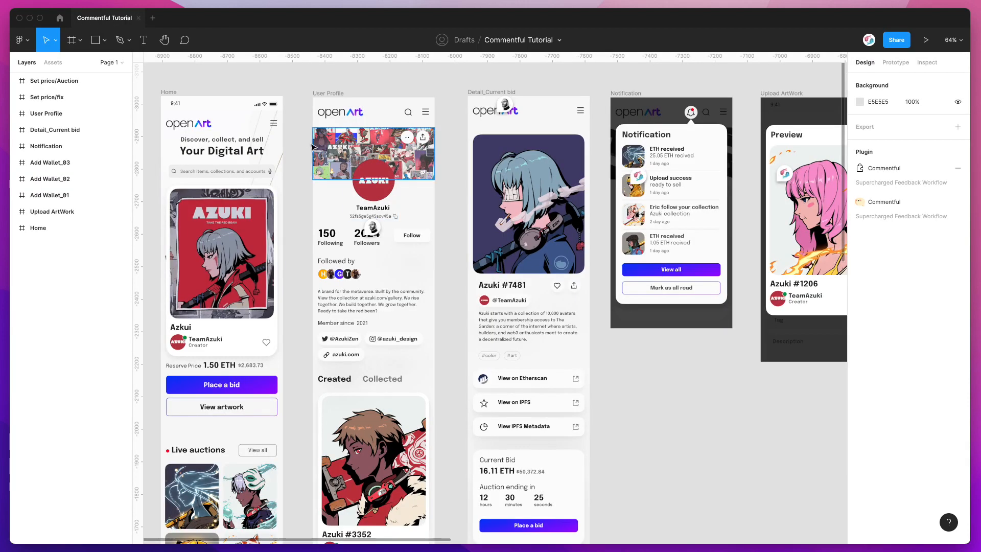
Show the file's comments and examine the list alongside the pins on the User Profile, Detail_Current bid and Notification frames
left_click(184, 40)
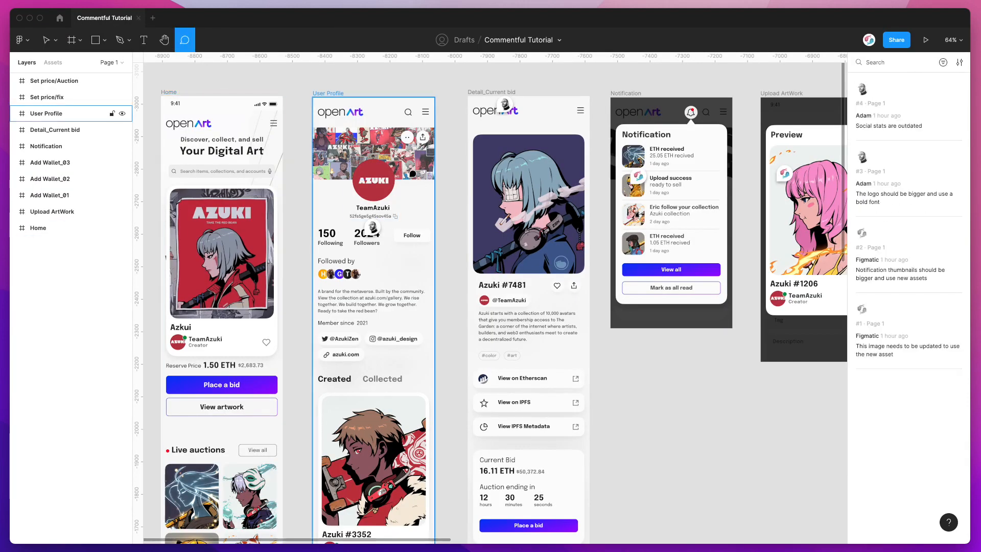
mouse_move(500, 108)
scroll(325, 270, "down", 3)
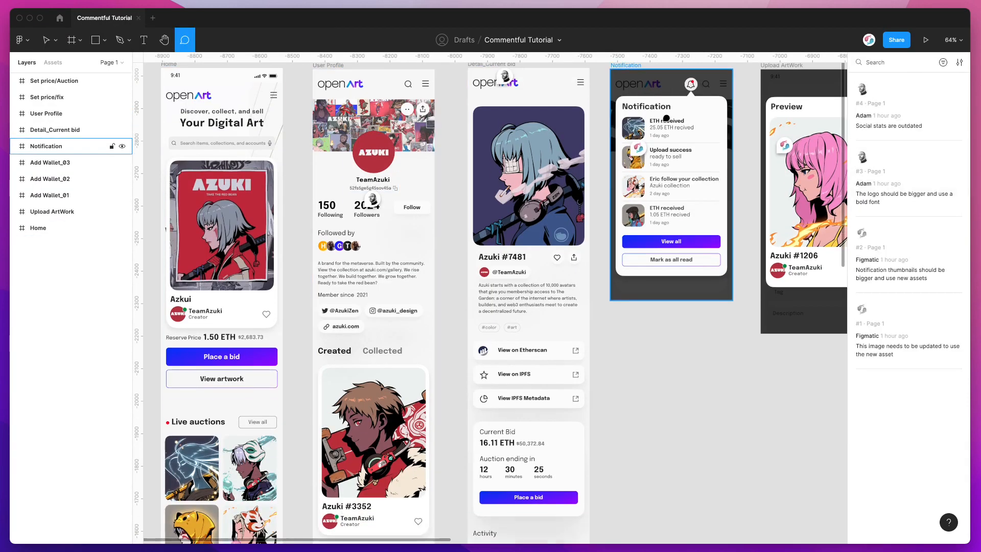
scroll(324, 269, "up", 4)
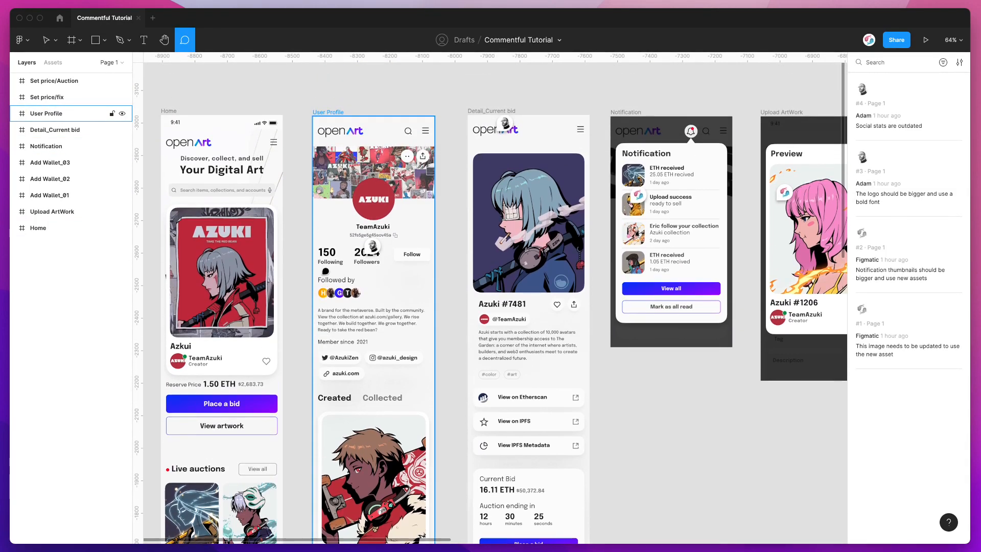
mouse_move(374, 251)
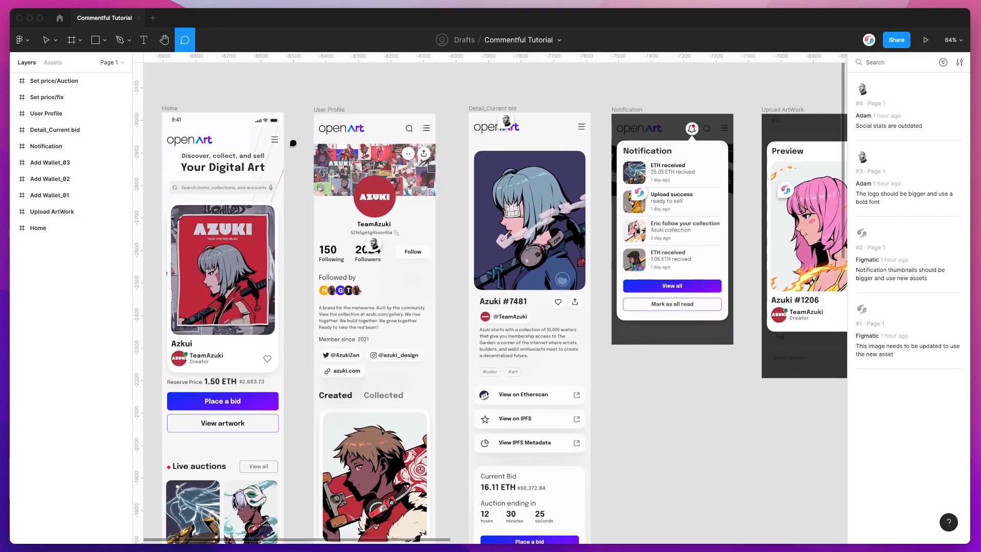
scroll(302, 130, "down", 2)
scroll(301, 130, "up", 1)
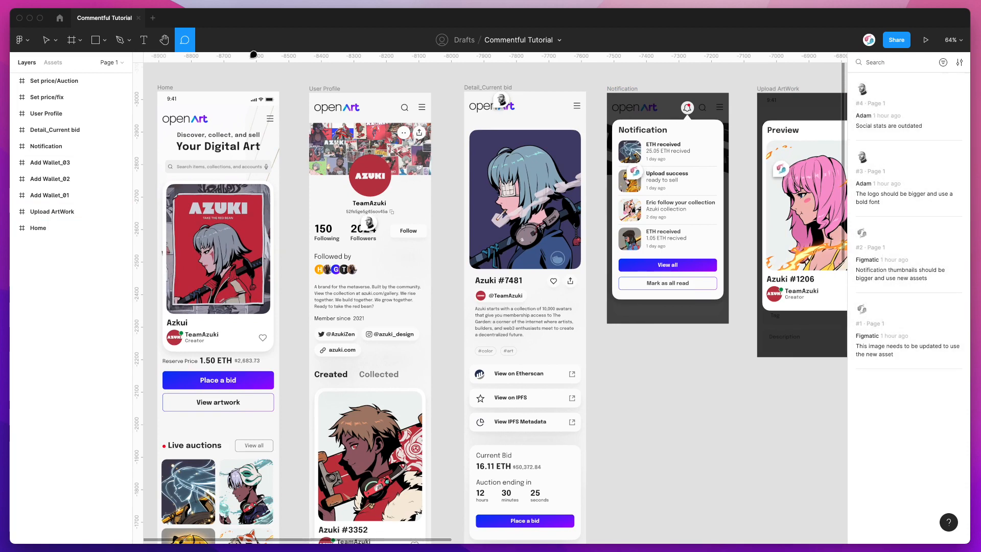
Switch from commenting back to the Move tool and run the Commentful Feedback Workflow plugin
left_click(55, 40)
left_click(31, 60)
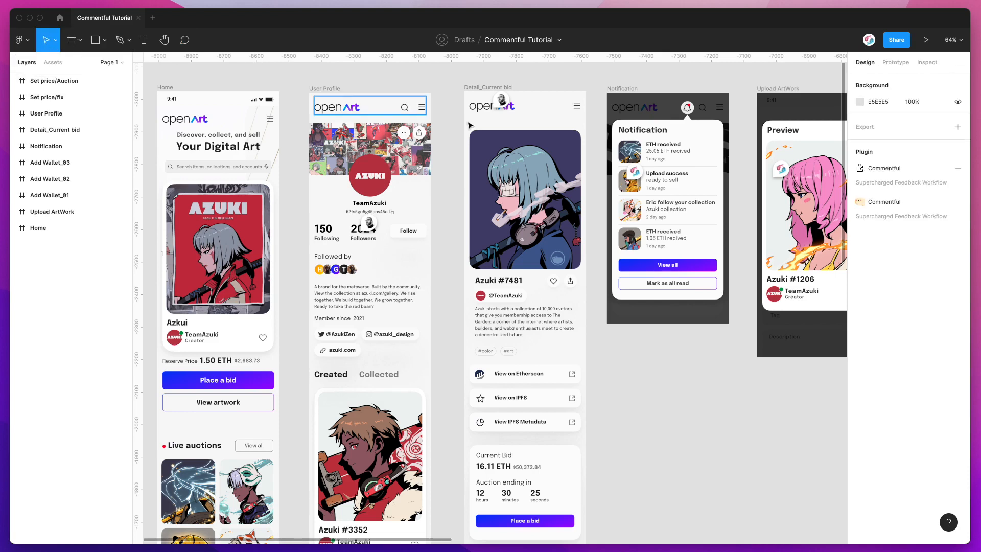
right_click(443, 92)
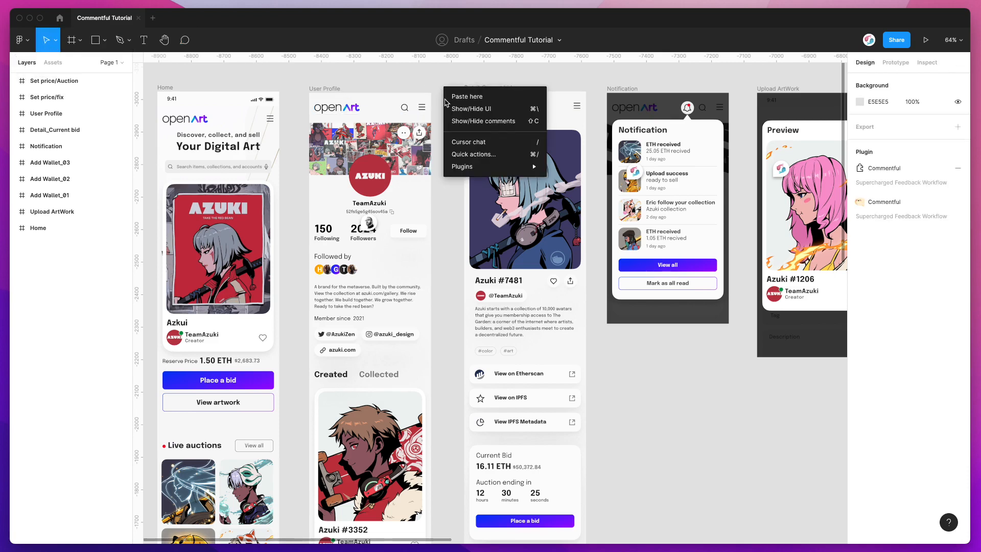
mouse_move(471, 169)
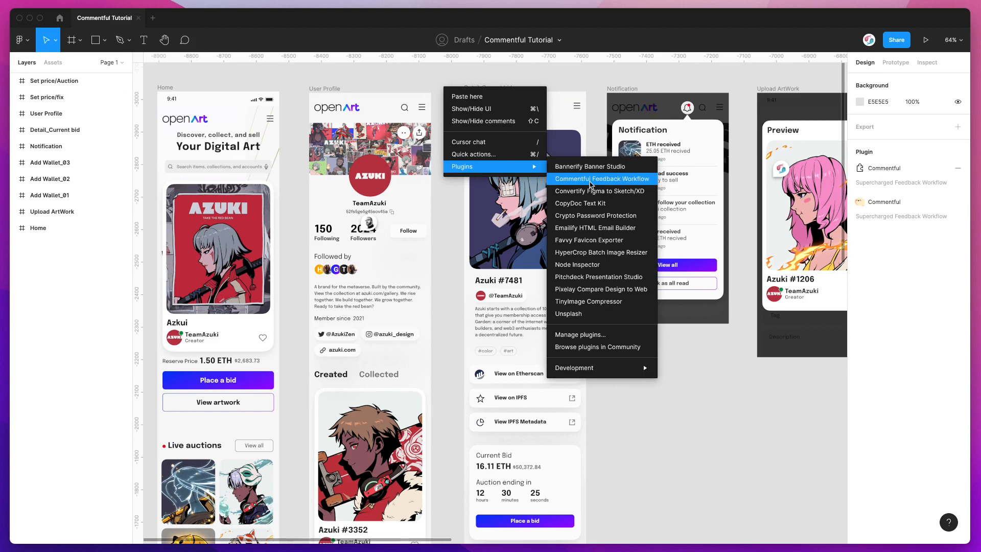
left_click(589, 179)
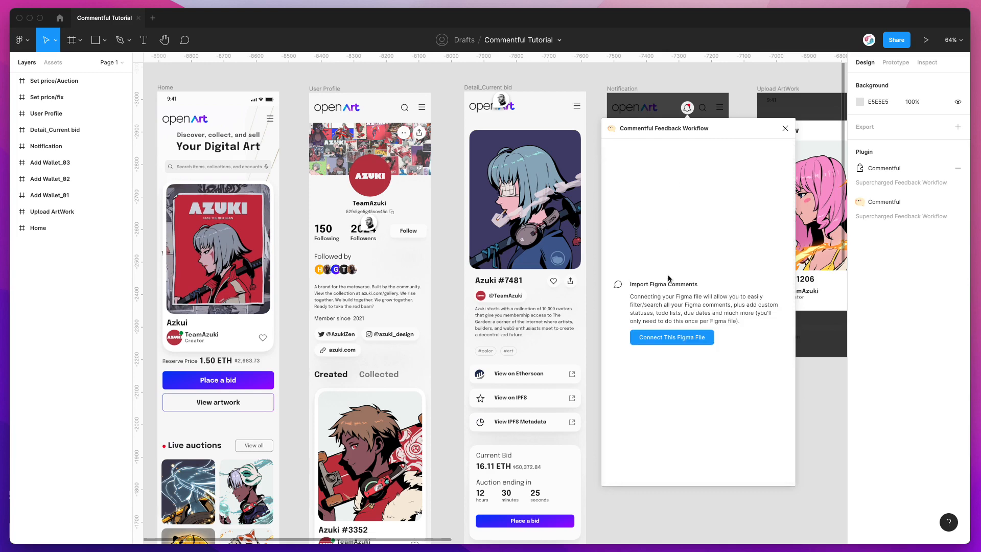
Start connecting this Figma file to the plugin, enter the Figma API token in its field and save it
left_click(667, 339)
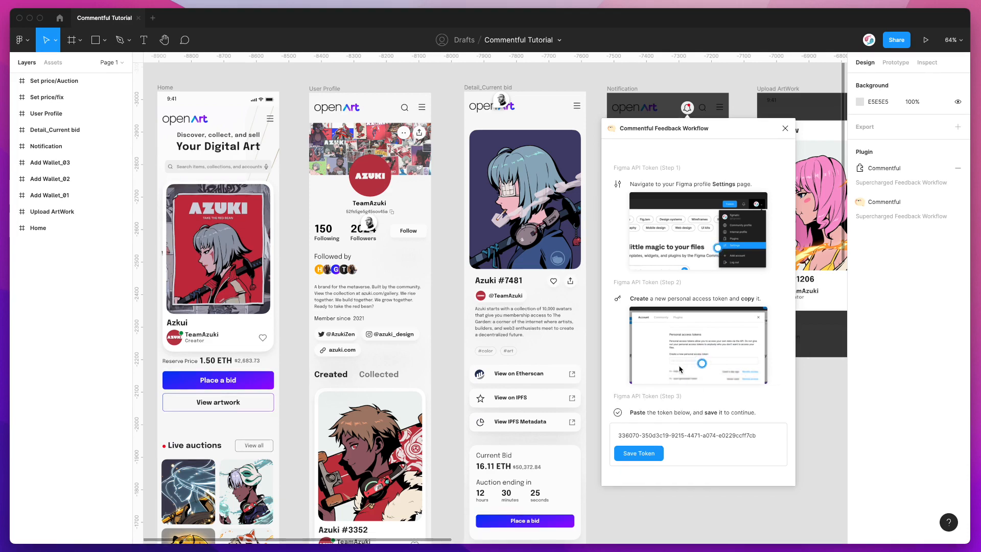
left_click(617, 436)
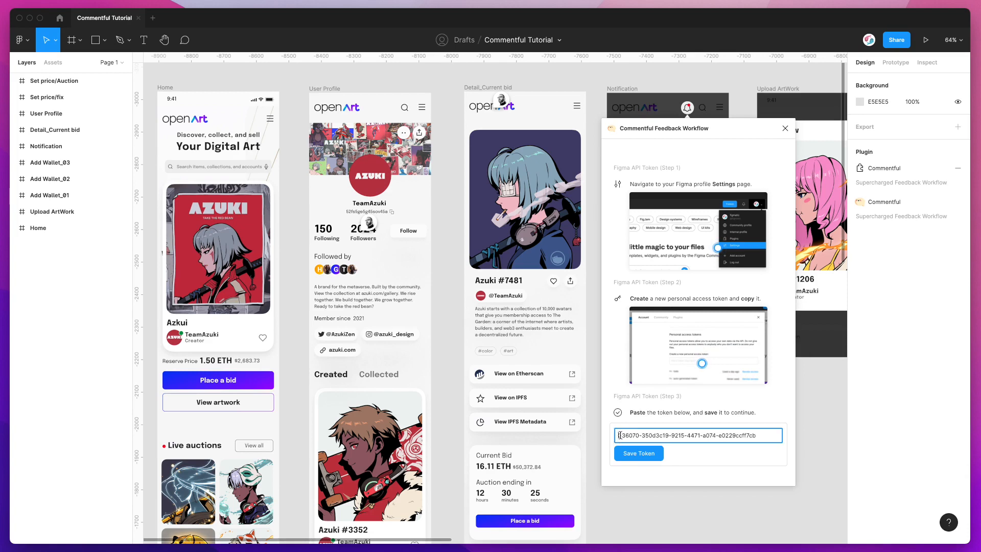
left_click_drag(780, 441, 615, 438)
left_click(767, 435)
left_click(641, 456)
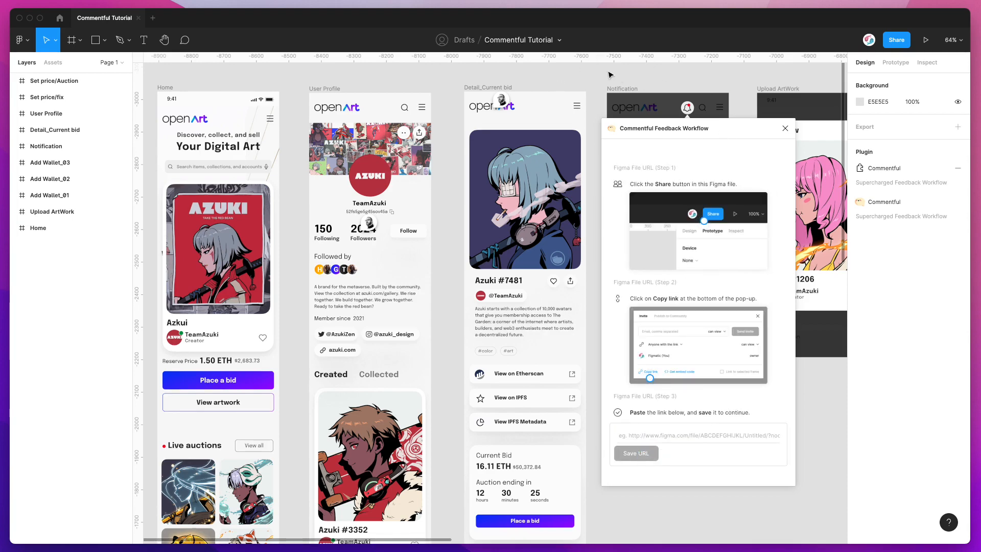
Copy the file's share link, paste it as the Figma File URL in the plugin and save it
left_click(895, 44)
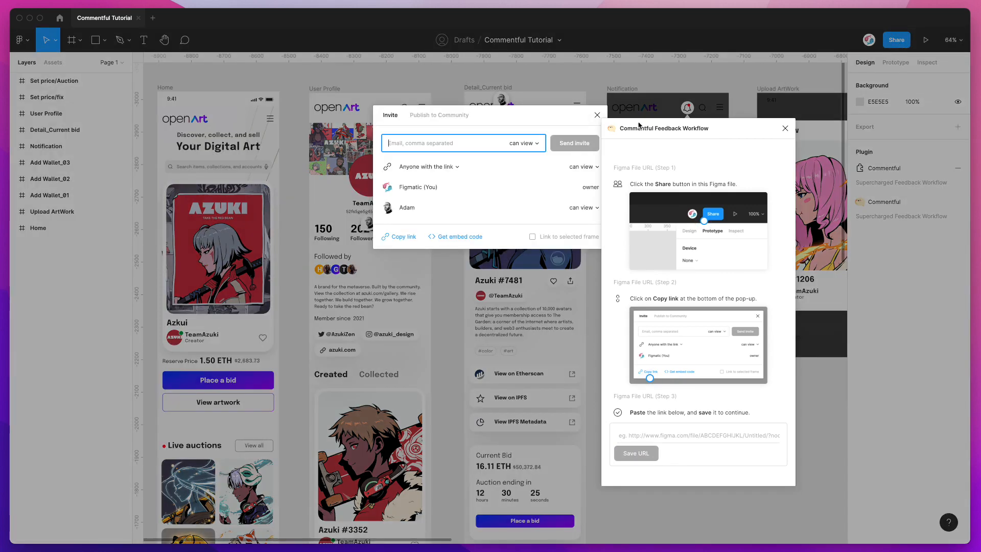
left_click(400, 238)
left_click(595, 116)
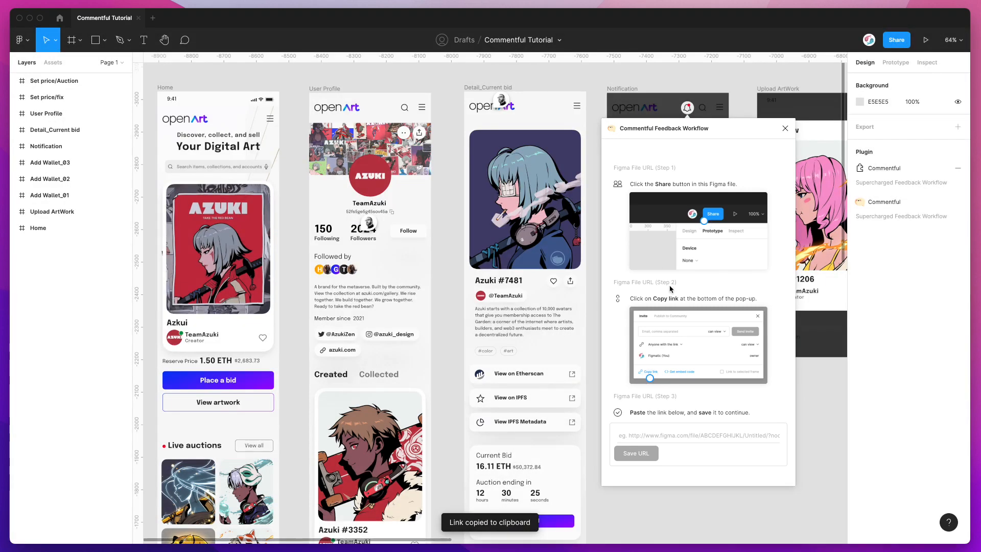
left_click(652, 435)
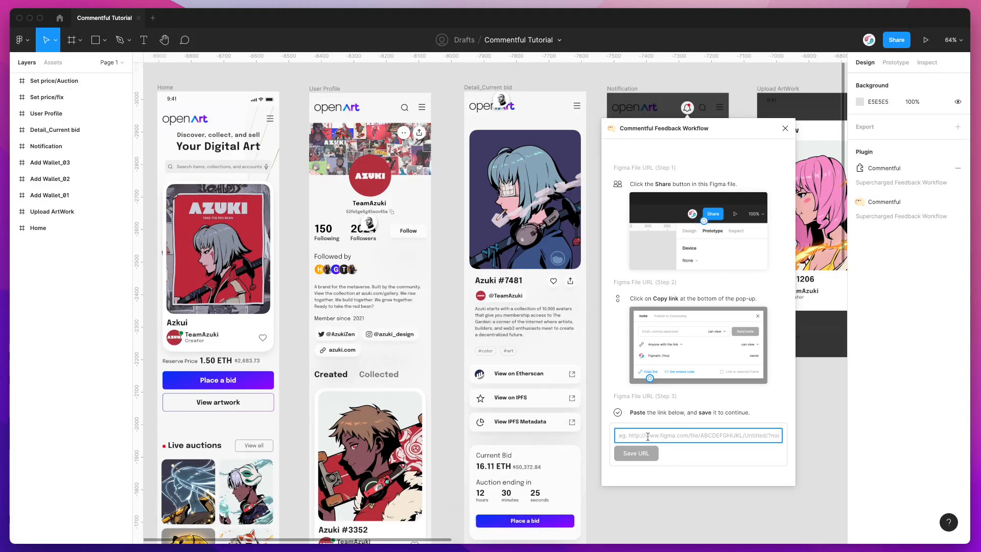
key("super+v")
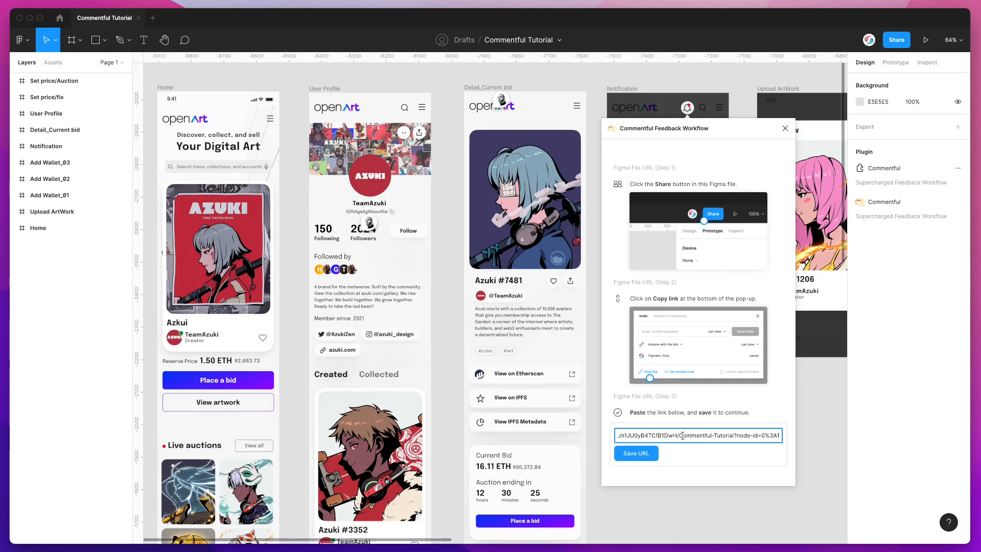
left_click(637, 455)
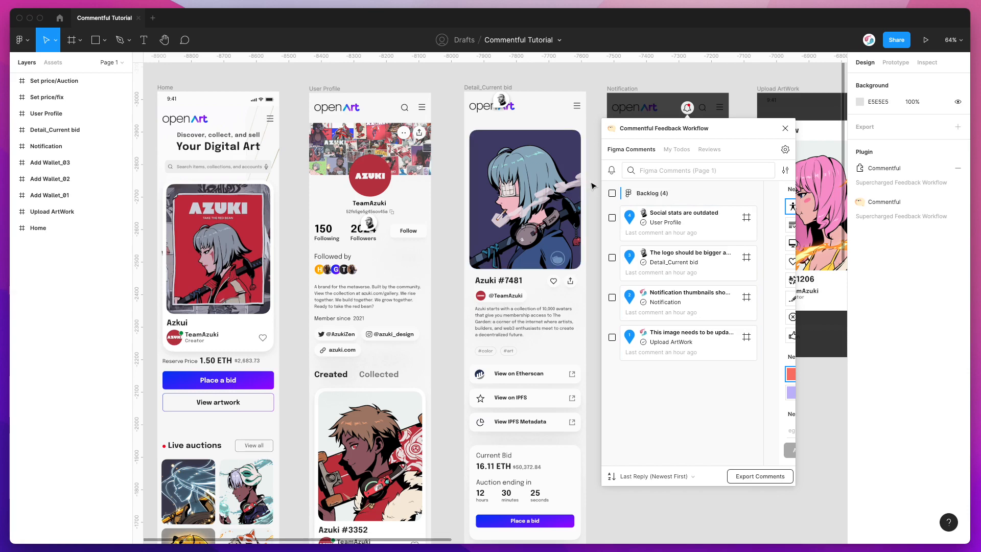
Add a custom comment status labelled "Completed" with the Checkmark icon and the green Fruit Salad color
scroll(593, 185, "down", 1)
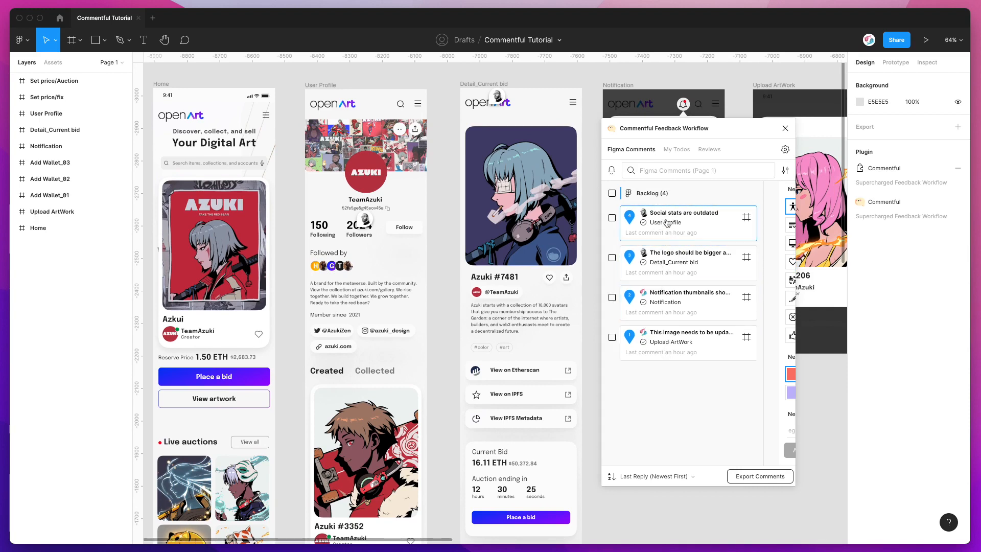
scroll(665, 223, "right", 5)
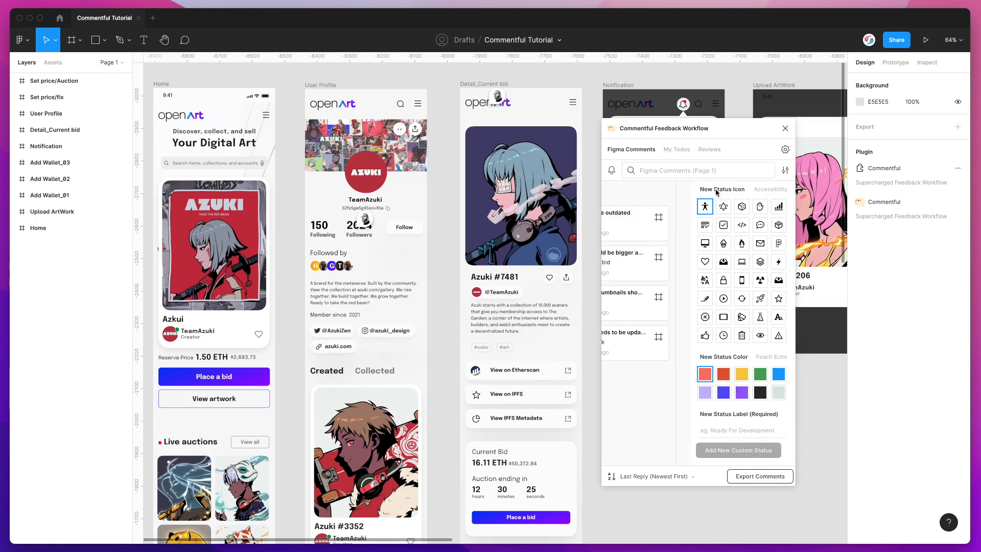
left_click(724, 226)
left_click(761, 374)
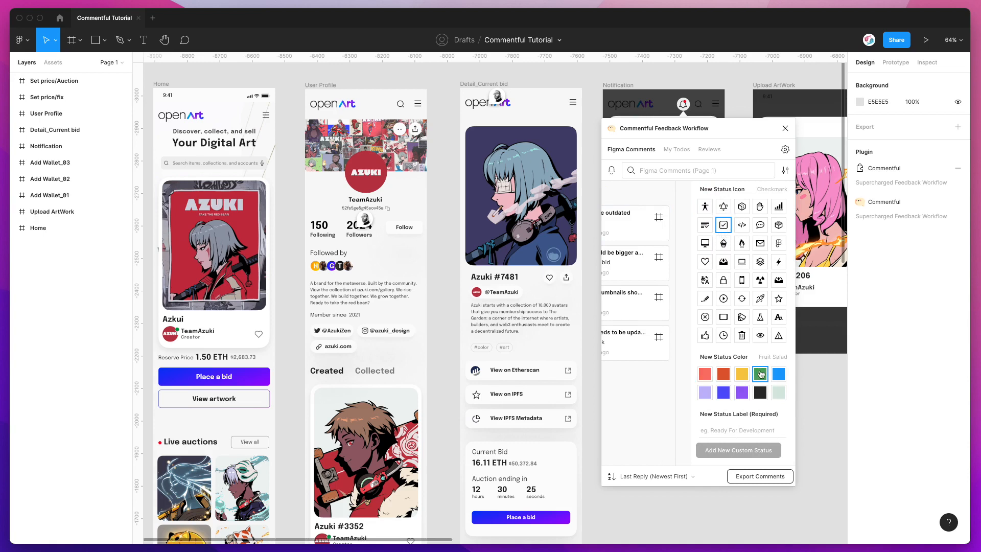
left_click(735, 431)
type("Completed")
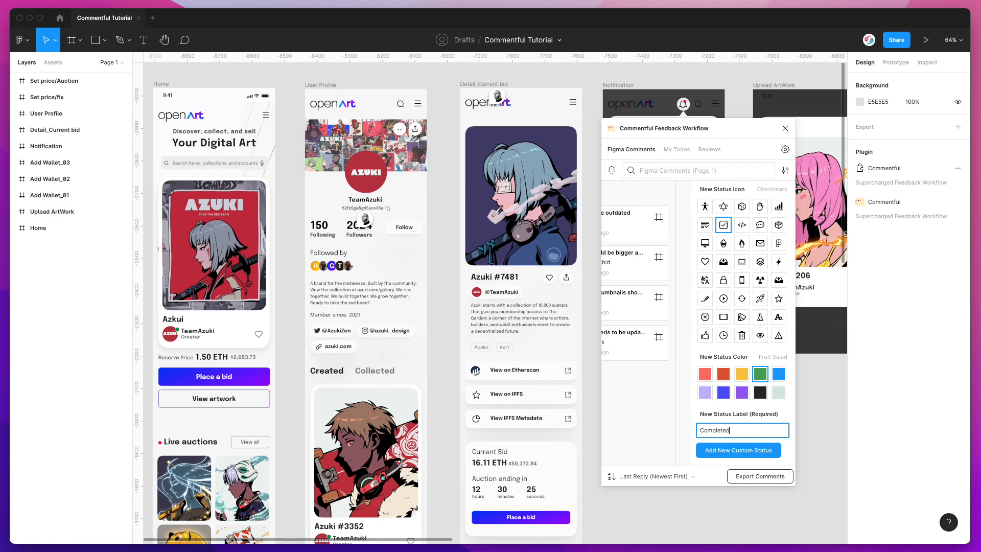
left_click(724, 452)
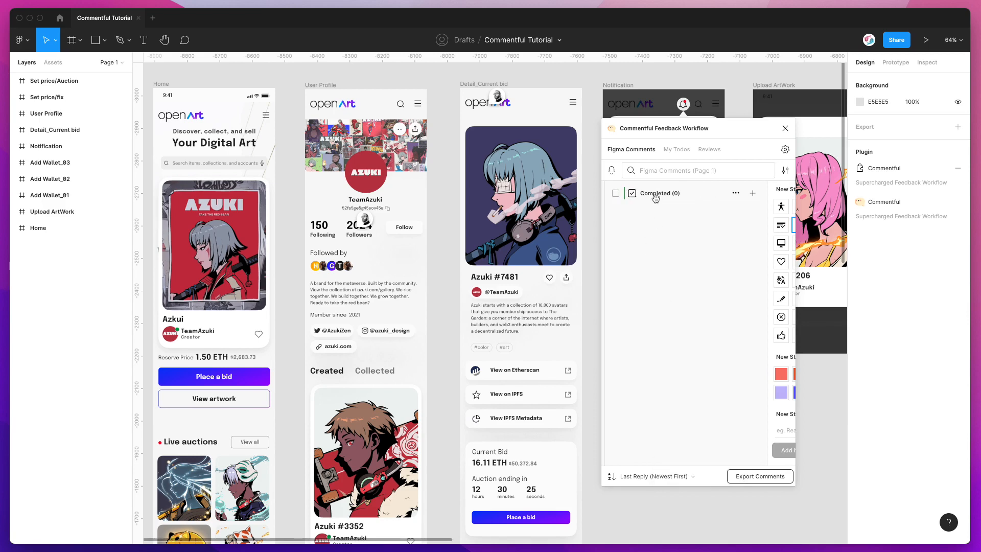
Filter the plugin's comments to show both resolved and unresolved Figma comments
scroll(663, 219, "left", 3)
scroll(663, 219, "left", 2)
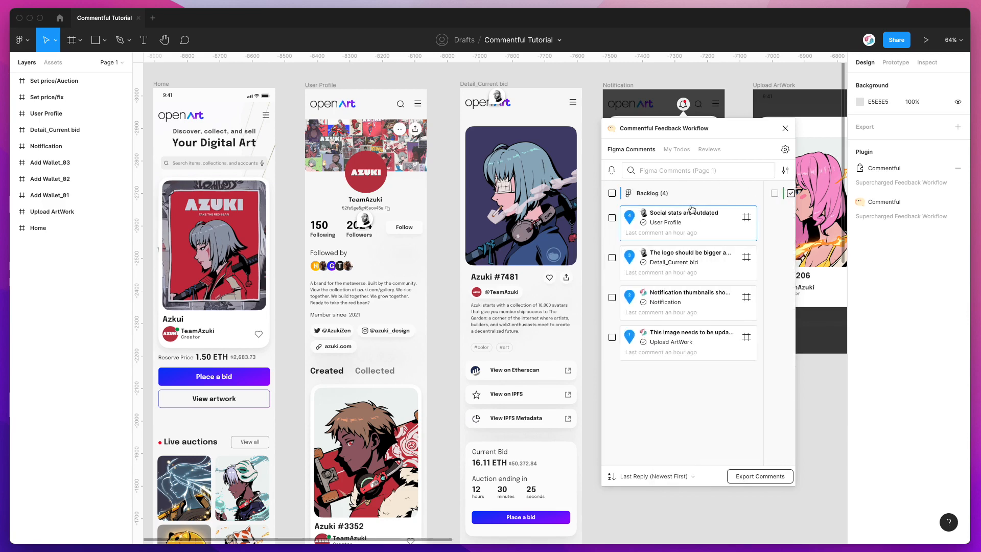
left_click(786, 173)
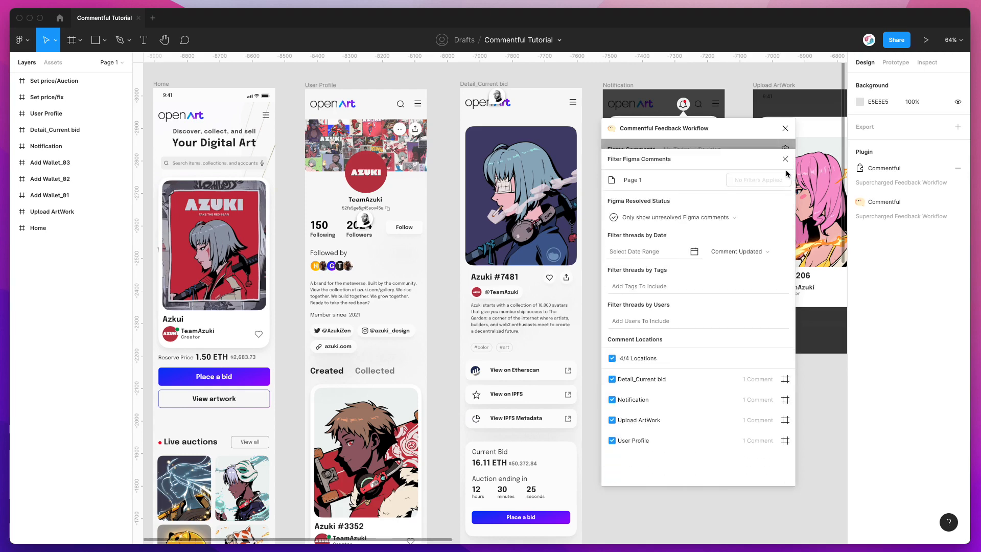
left_click(653, 219)
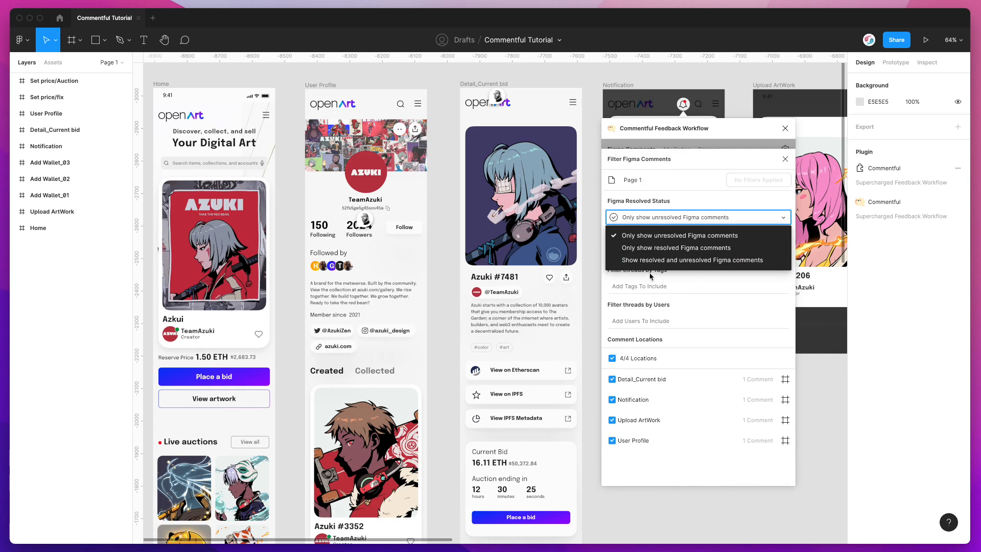
left_click(673, 261)
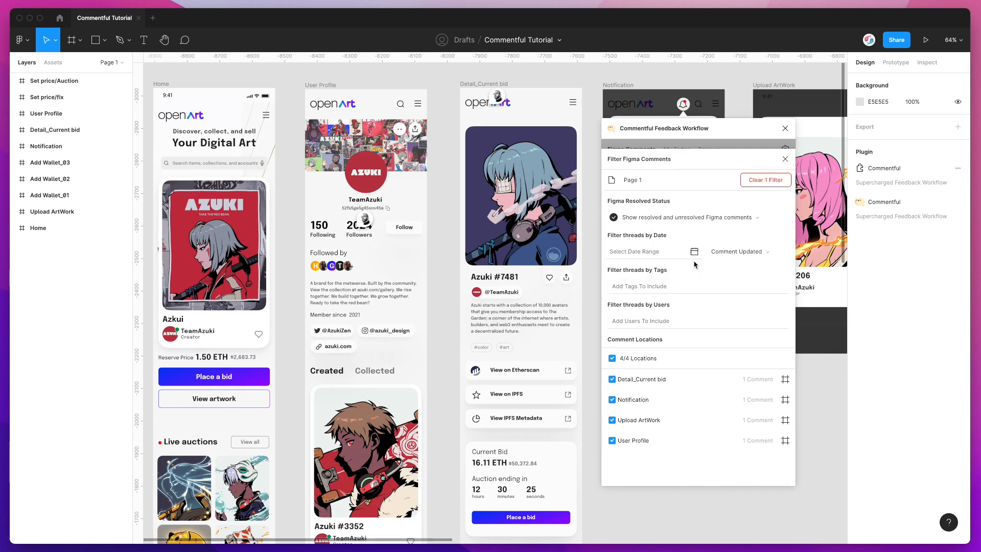
left_click(786, 159)
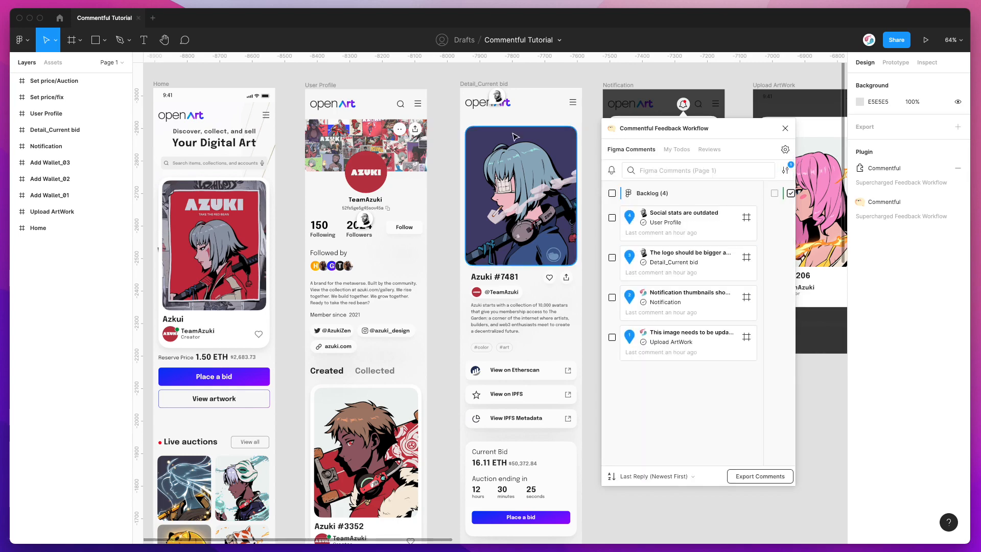
Open the native comment pinned beside the logo on the Detail_Current bid frame and dismiss it
scroll(507, 134, "right", 3)
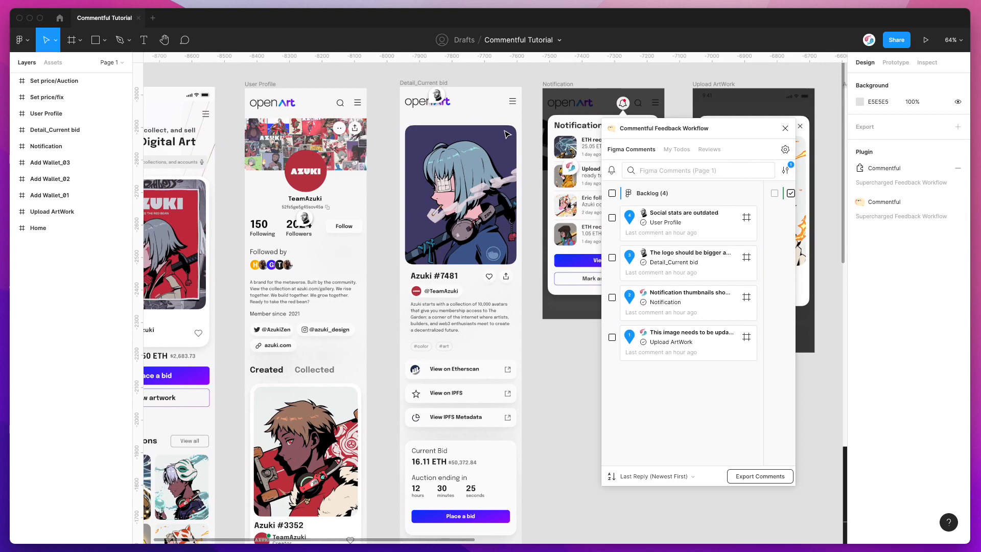
left_click(437, 95)
left_click(581, 83)
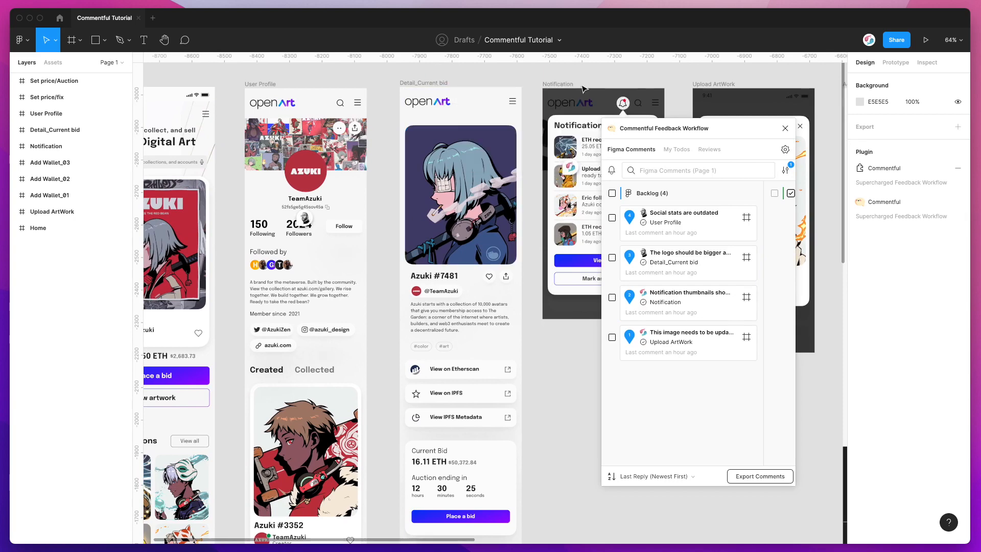
Locate the Notification thumbnails comment and the Upload ArtWork image comment on the canvas from their backlog pins
scroll(450, 133, "left", 4)
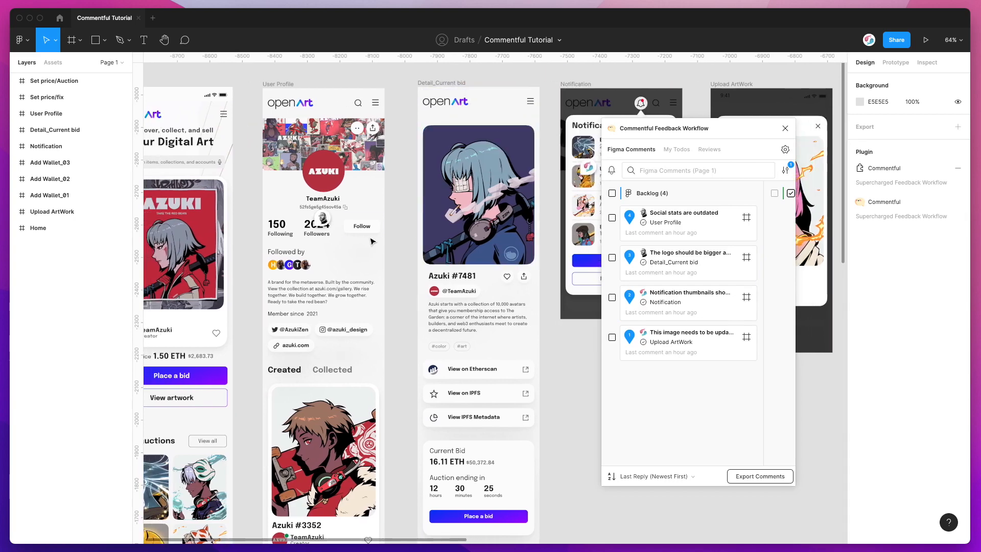
scroll(388, 214, "down", 2)
scroll(372, 241, "down", 2)
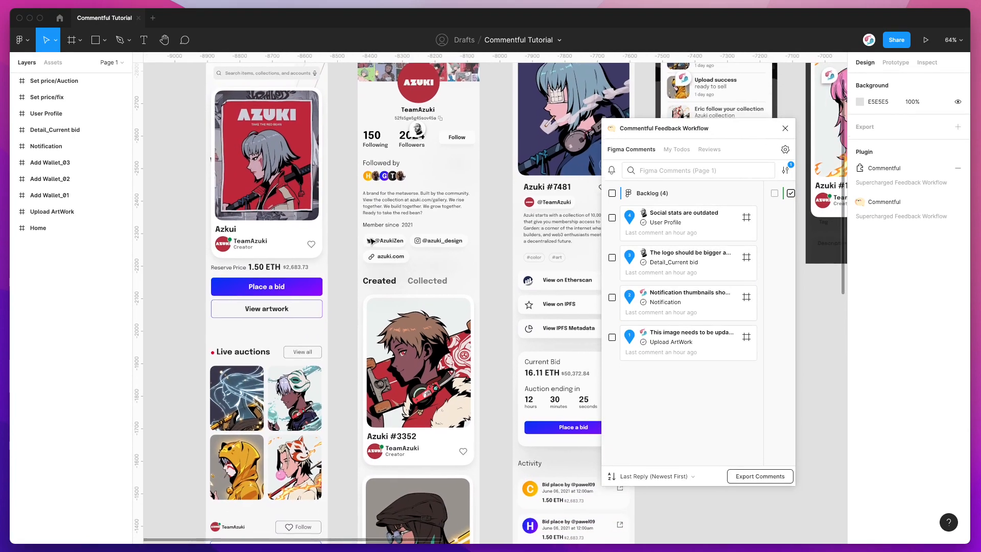
left_click(630, 295)
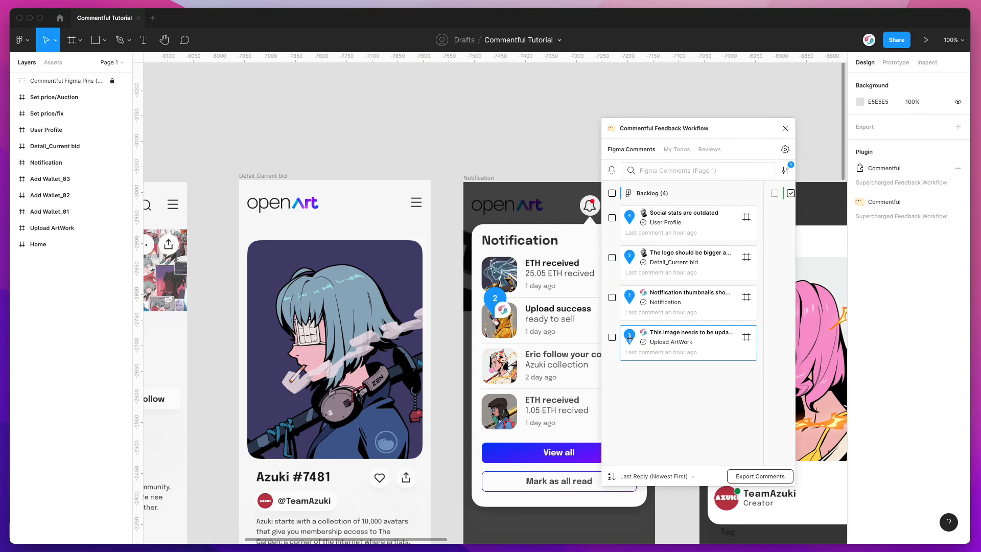
left_click(630, 336)
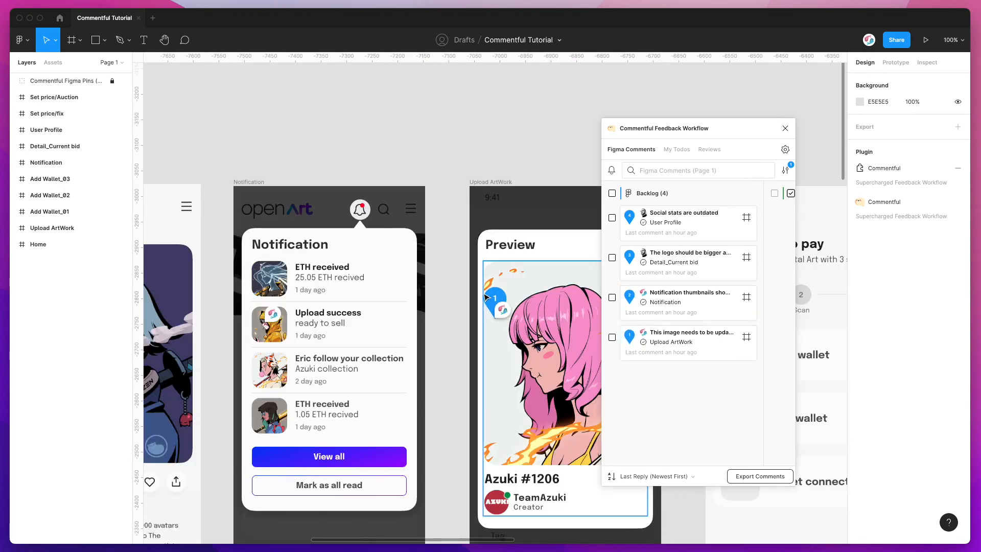
Open the native comment pinned on the Upload ArtWork preview image and resolve it
scroll(485, 289, "right", 3)
mouse_move(442, 313)
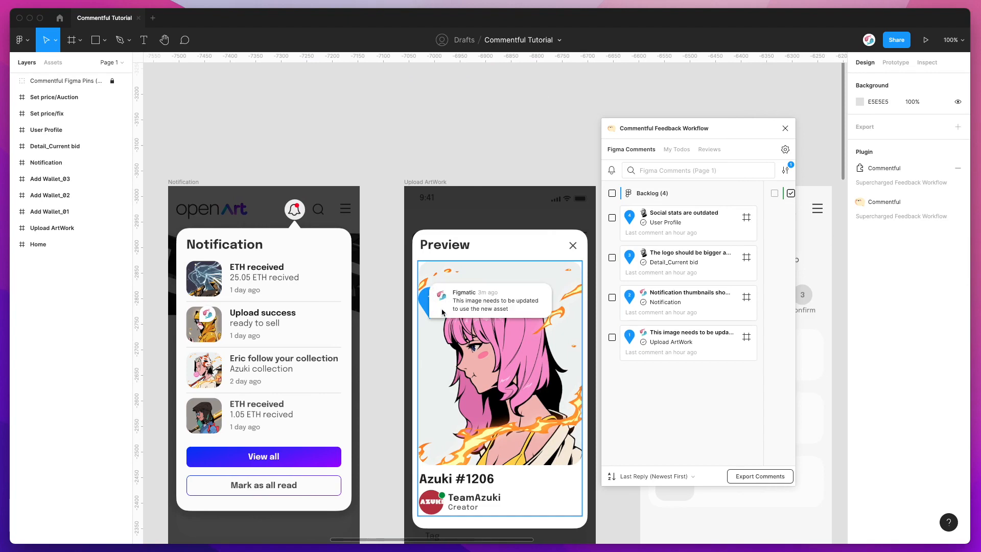
left_click(479, 304)
left_click(586, 300)
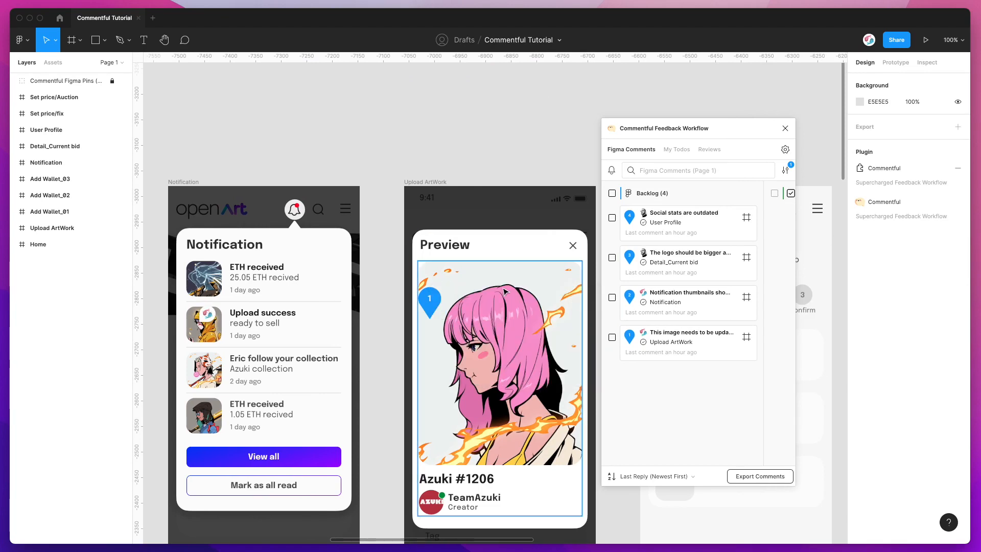
Reposition the plugin window over the canvas and examine the resolved markers on the backlog comments
scroll(505, 291, "right", 2)
left_click_drag(687, 131, 667, 127)
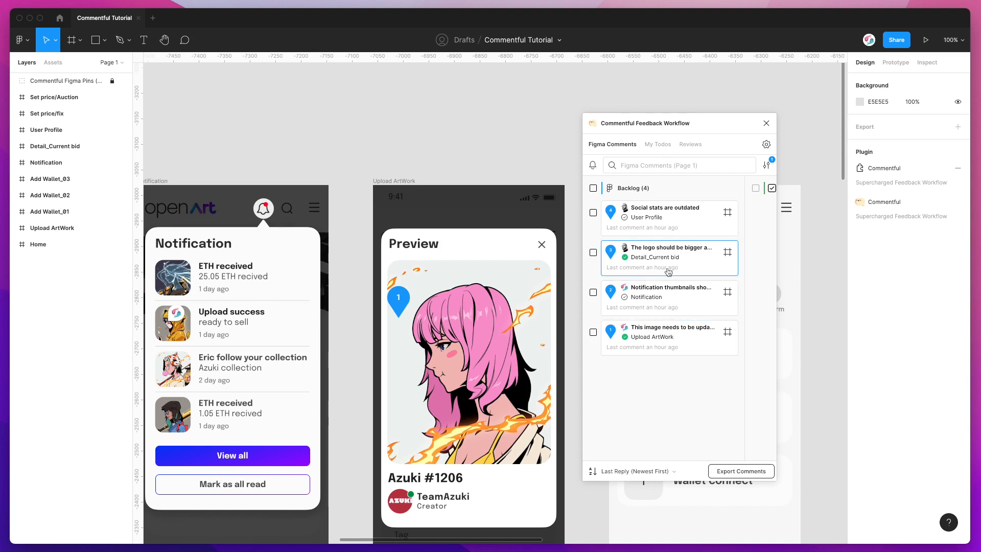
scroll(606, 236, "right", 1)
scroll(521, 140, "left", 1)
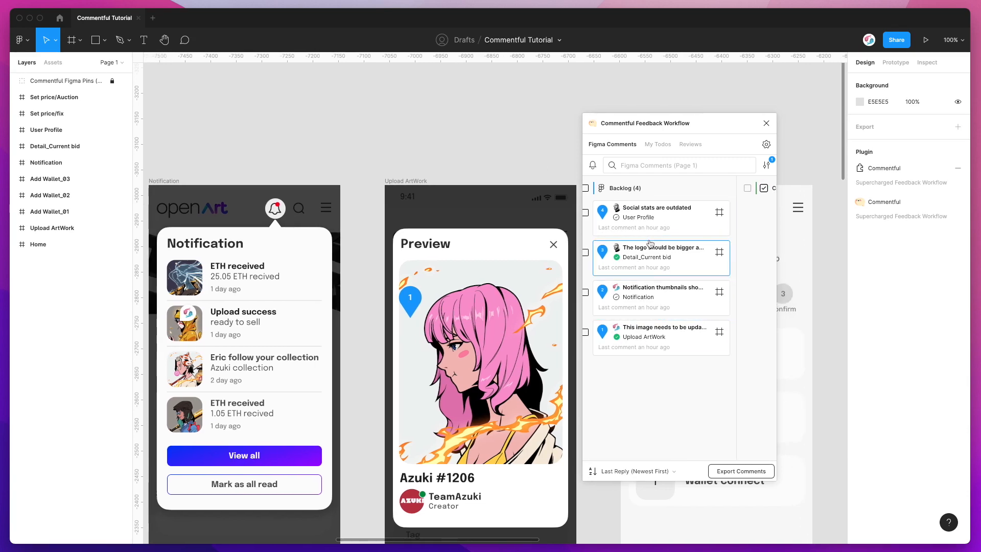
scroll(648, 241, "left", 1)
scroll(474, 129, "right", 2)
left_click_drag(642, 122, 618, 109)
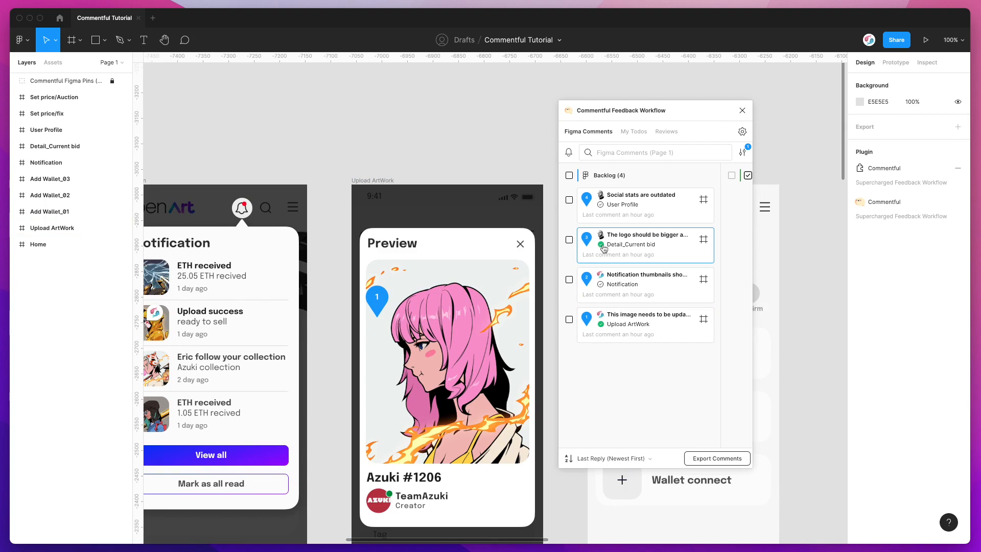
left_click_drag(701, 117, 698, 110)
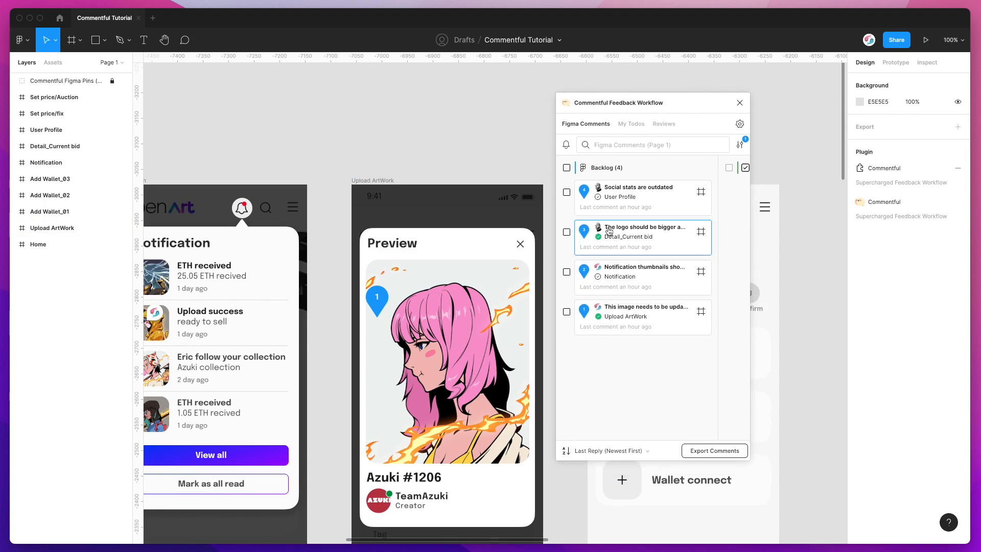
Move the Detail_Current bid logo comment and the Upload ArtWork image comment from Backlog to the Completed status
left_click(566, 233)
left_click(566, 313)
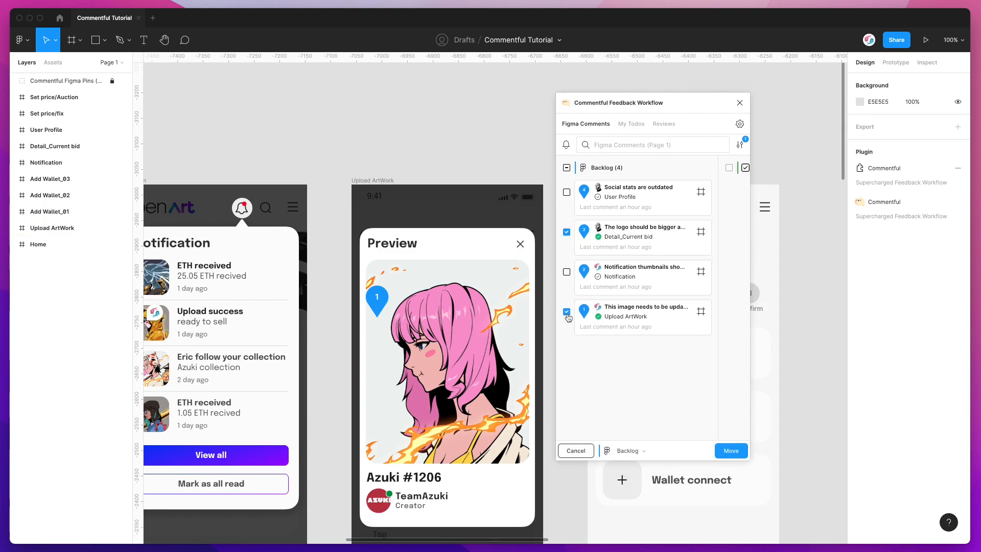
left_click(640, 453)
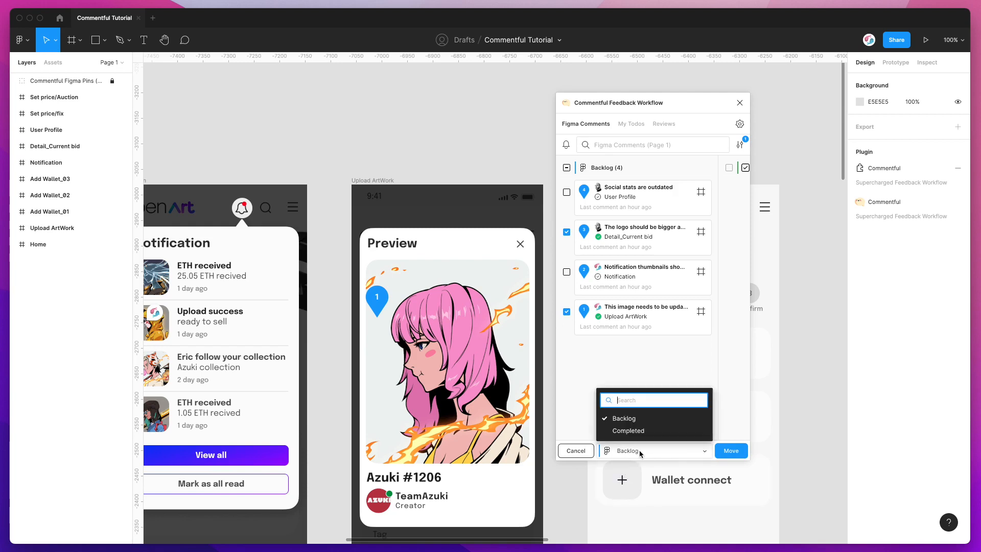
left_click(623, 432)
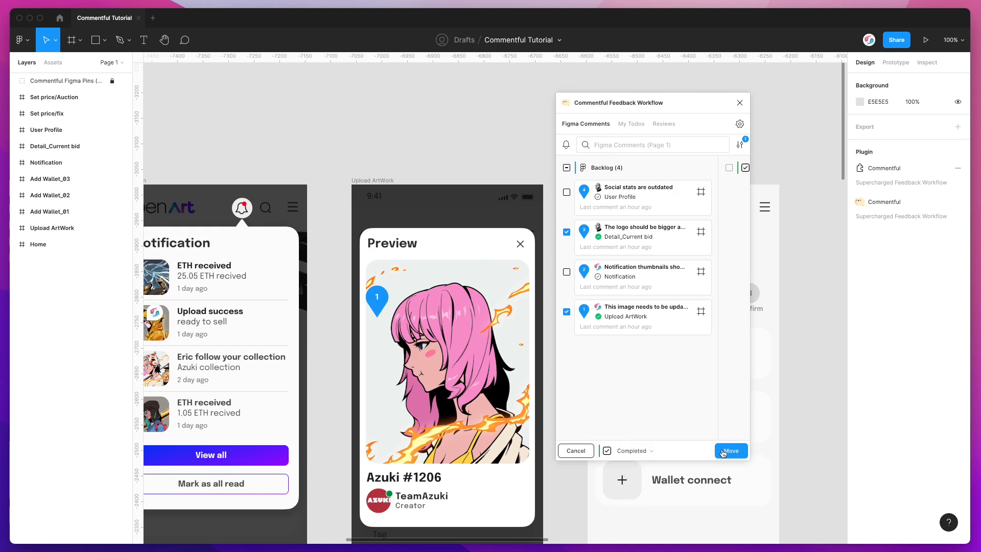
left_click(731, 452)
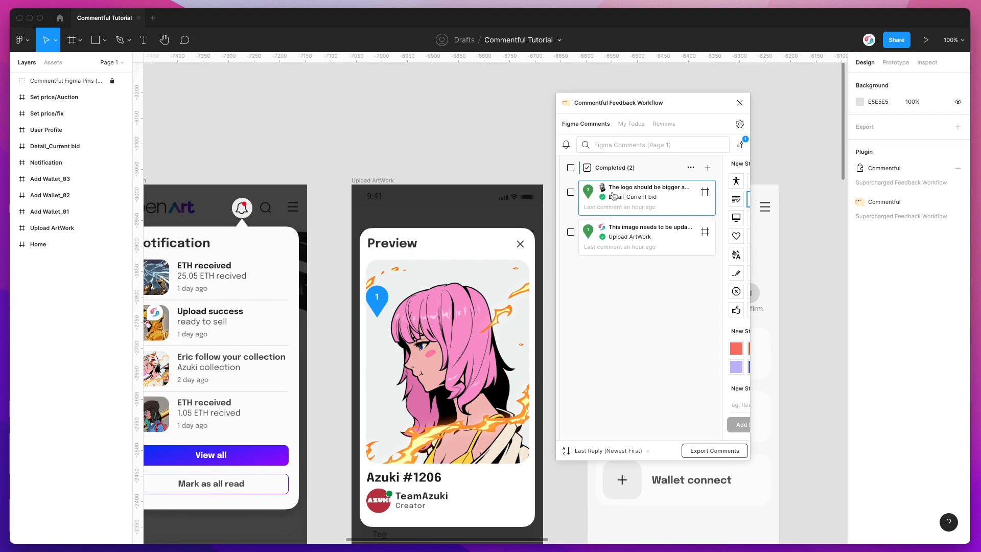
Add a custom comment status labelled "In Progress" with the Progress icon and the yellow Saffron color
scroll(613, 207, "left", 5)
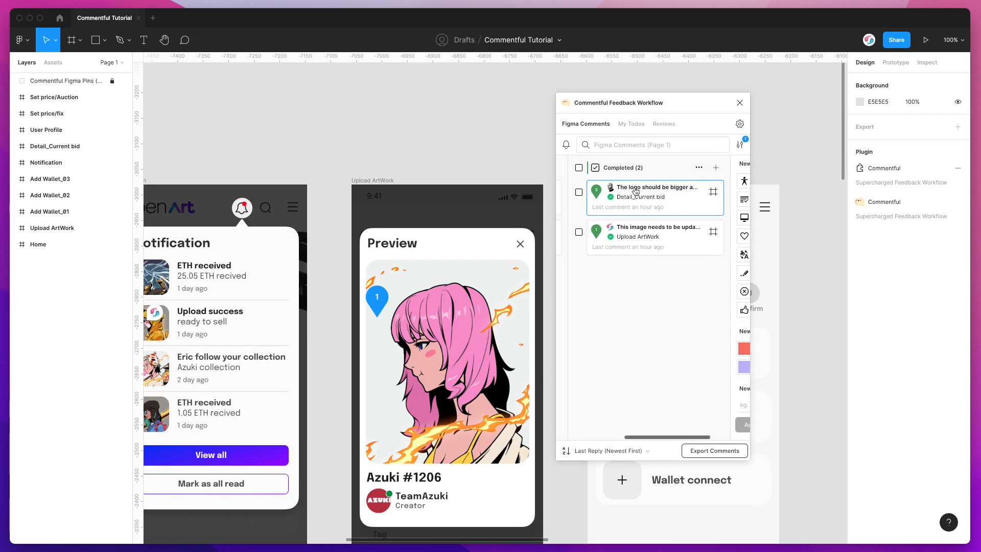
scroll(643, 195, "right", 6)
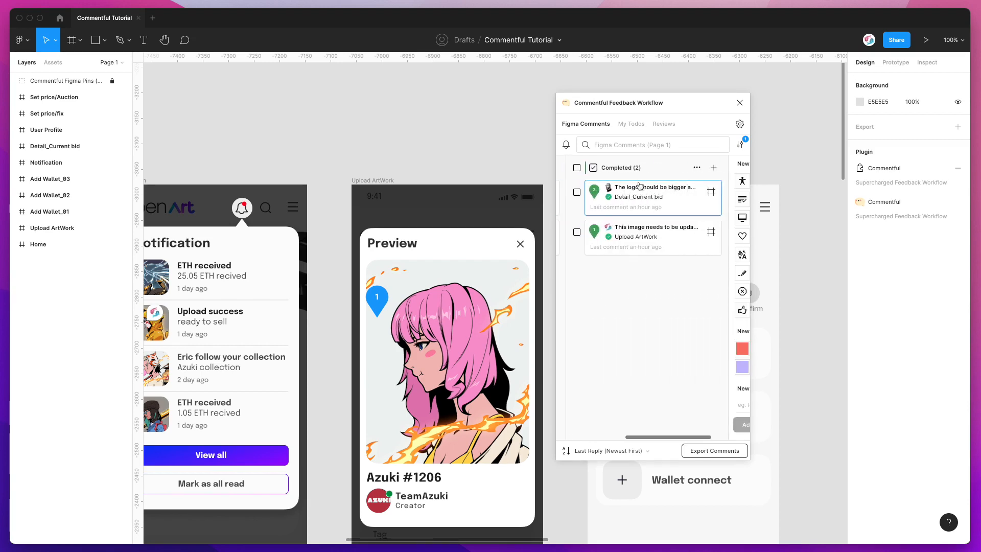
scroll(639, 196, "left", 1)
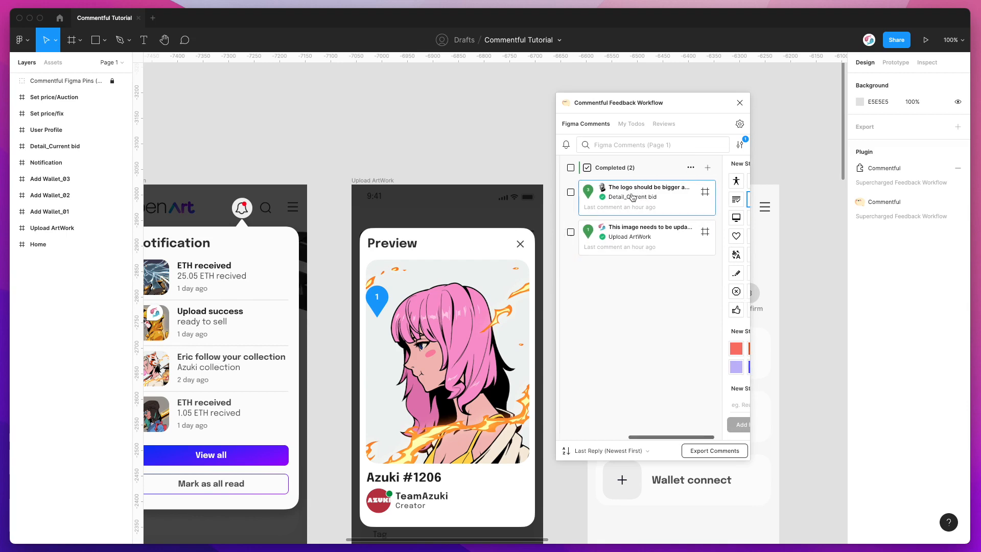
scroll(641, 196, "right", 3)
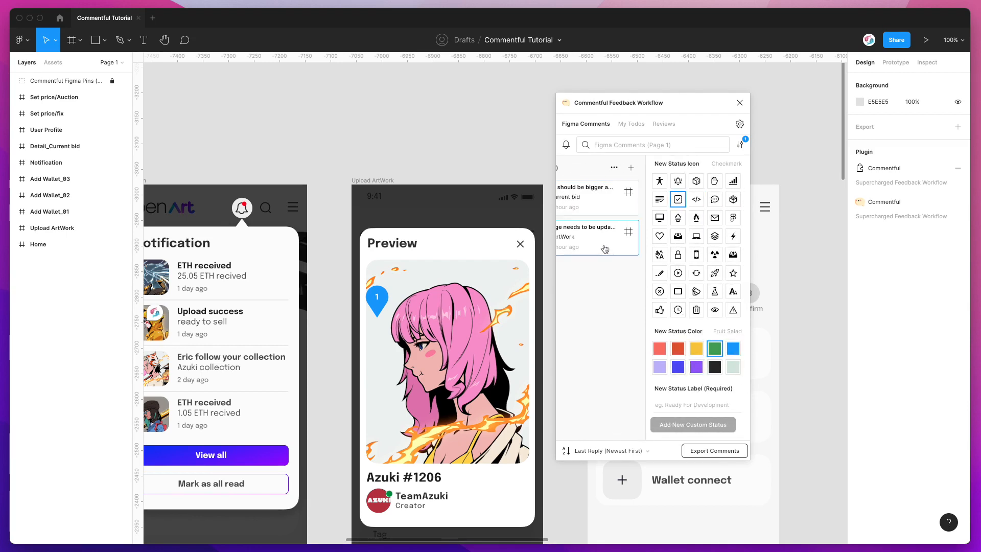
left_click(698, 276)
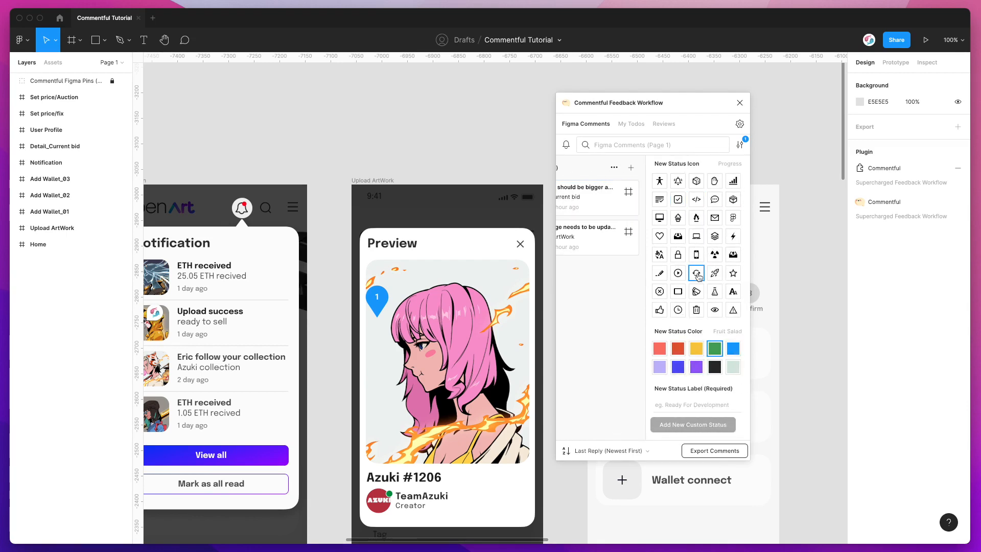
left_click(695, 349)
left_click(688, 402)
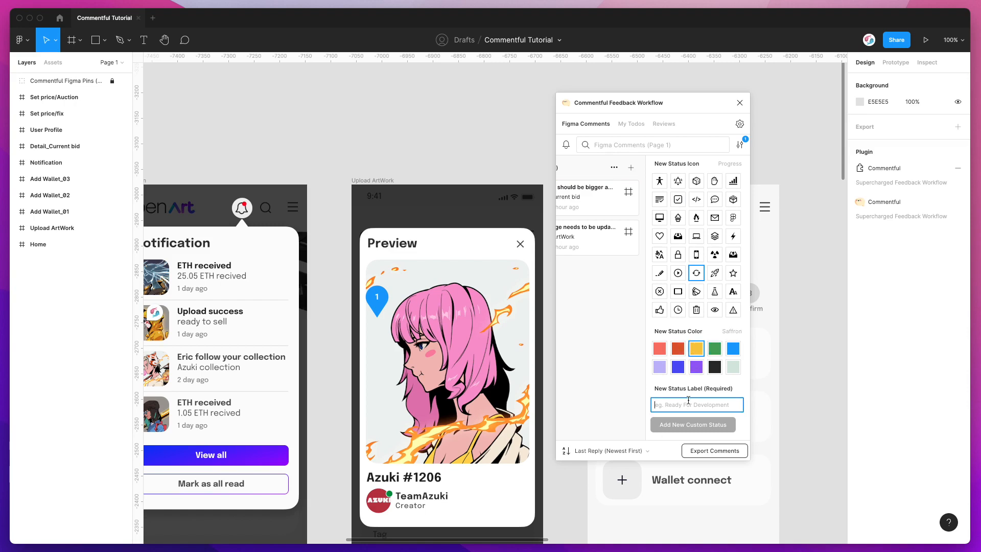
type("In Progress")
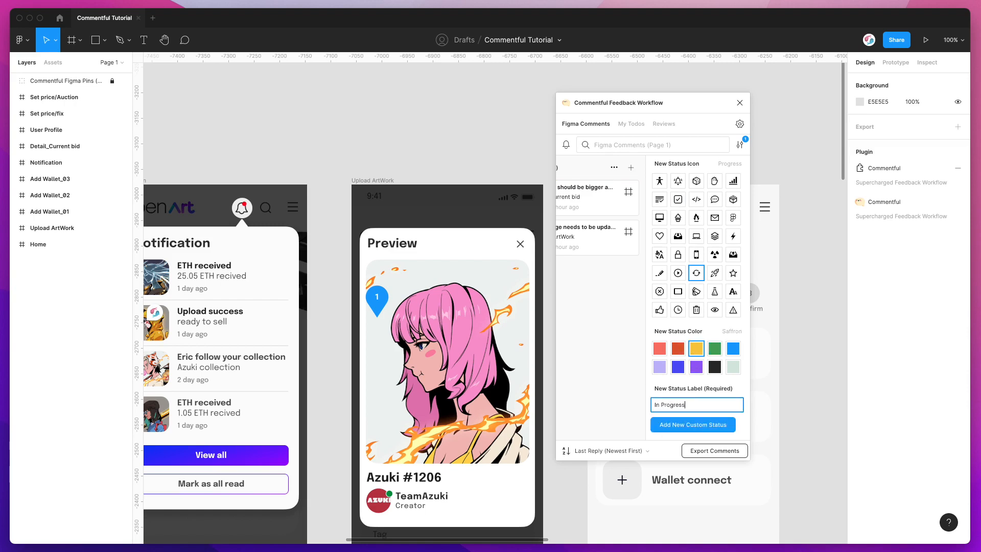
left_click(693, 427)
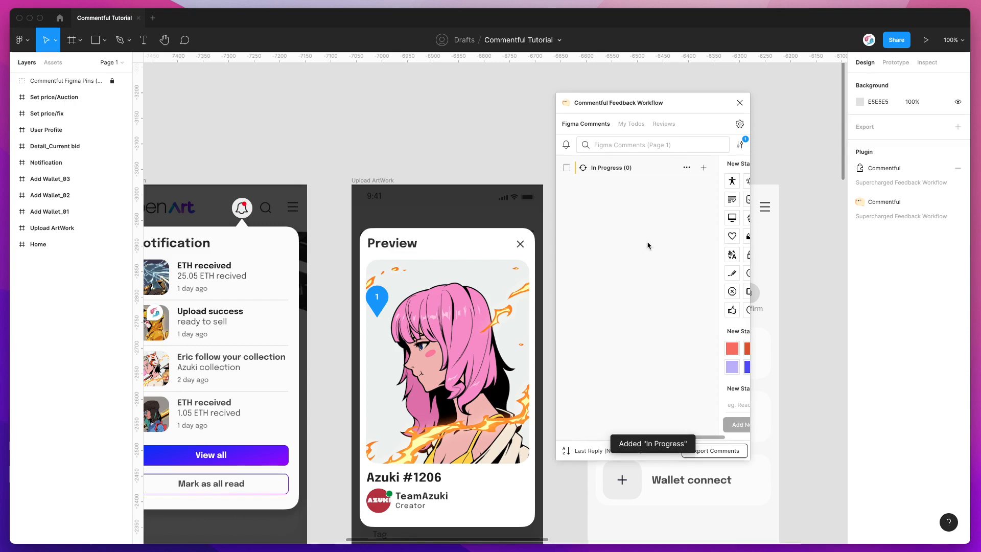
Reorder the status columns so that In Progress sits between Backlog and Completed
scroll(674, 174, "left", 2)
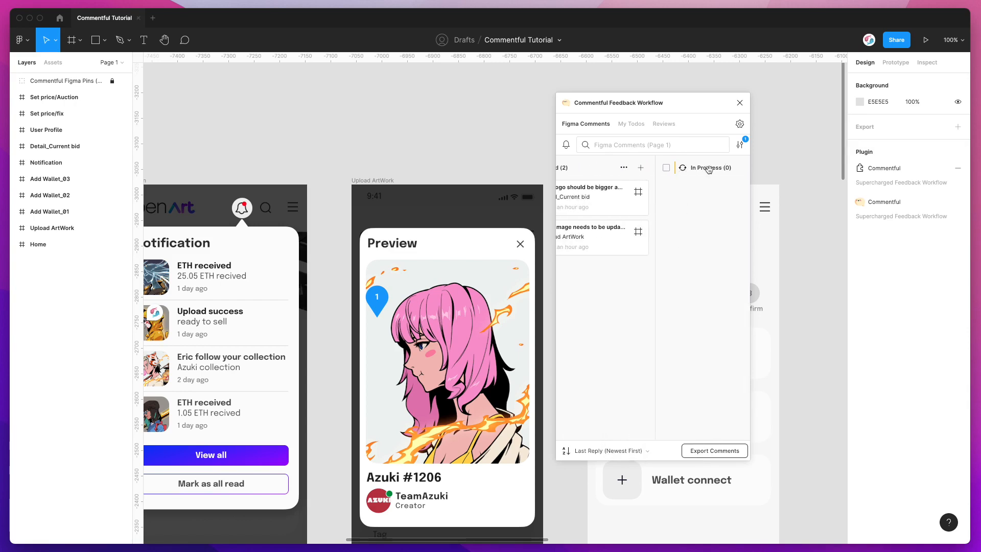
left_click_drag(713, 168, 608, 174)
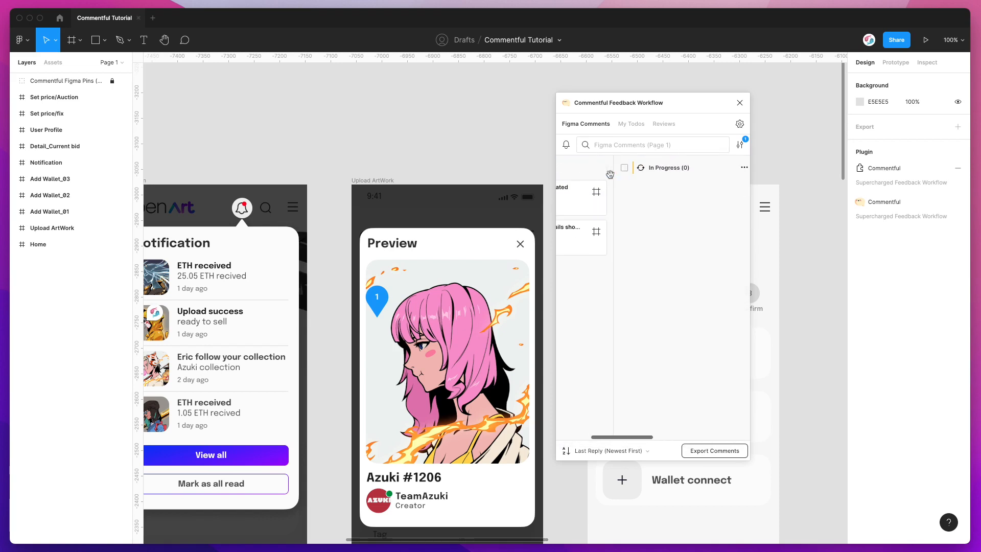
scroll(685, 174, "left", 4)
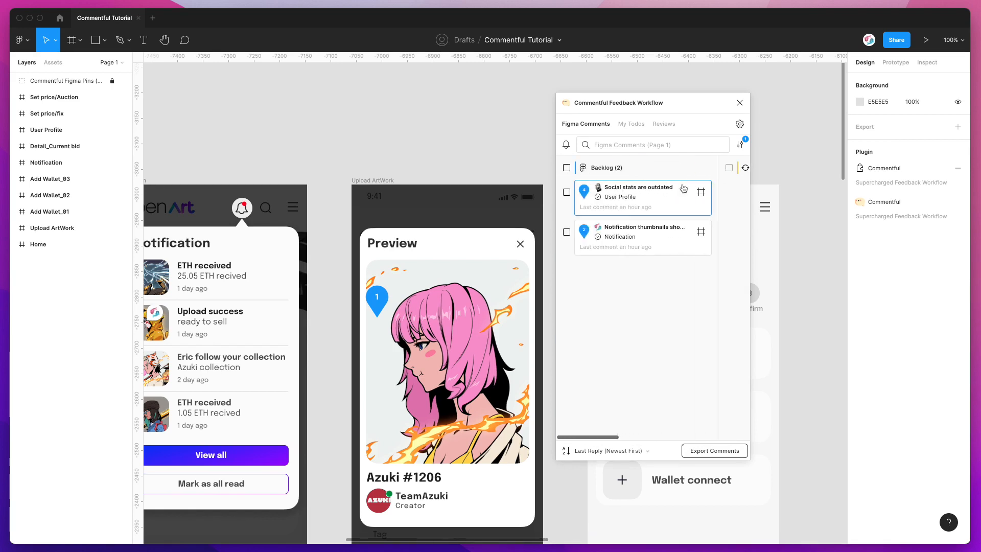
Move the remaining User Profile and Notification comments from Backlog to the In Progress status
left_click(567, 192)
left_click(567, 231)
left_click(628, 450)
left_click(637, 422)
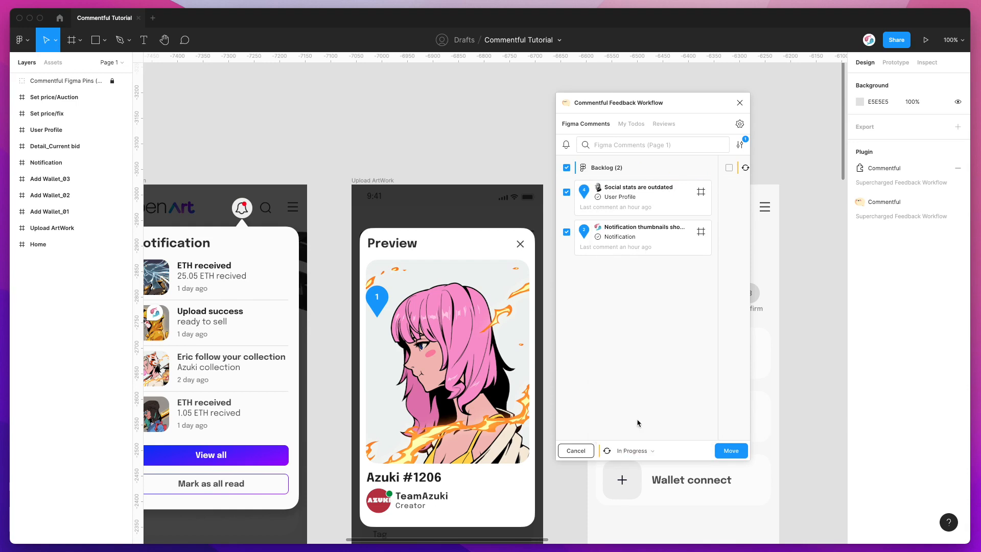
left_click(731, 451)
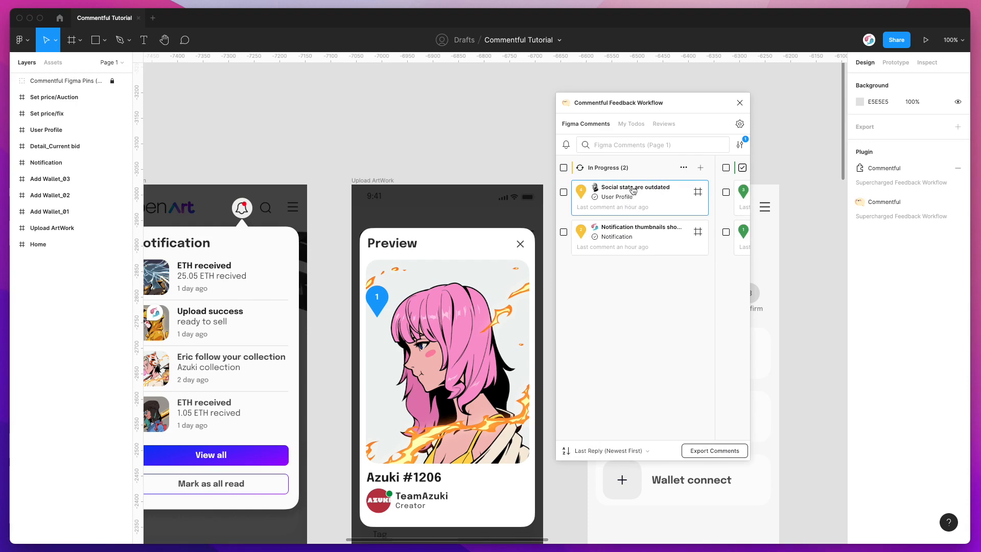
Rename the In Progress status column to "Doing"
left_click(684, 169)
left_click_drag(620, 403, 509, 405)
type("Doing")
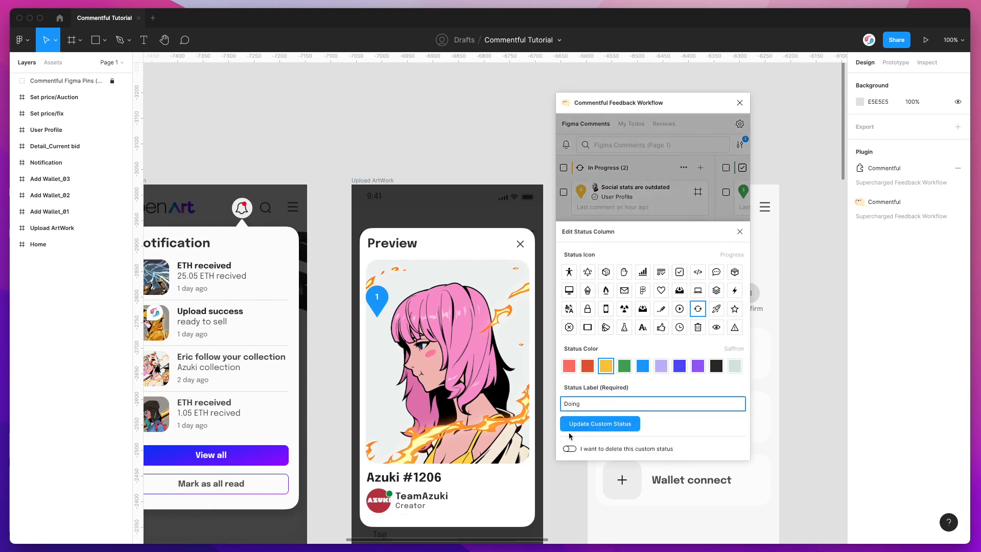
left_click(601, 423)
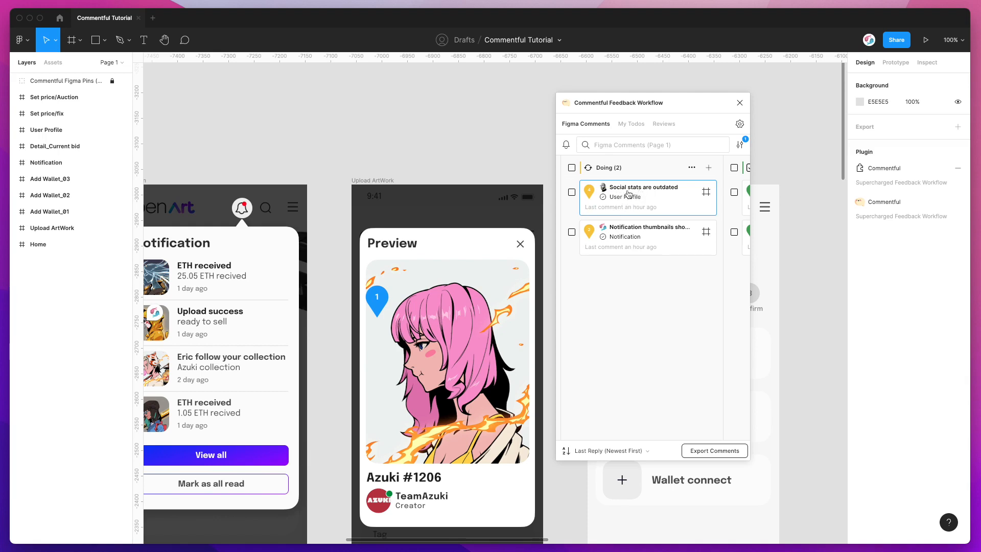
Read the User Profile comment thread in the Doing column and give it the title "Social Stats Updates"
left_click(636, 193)
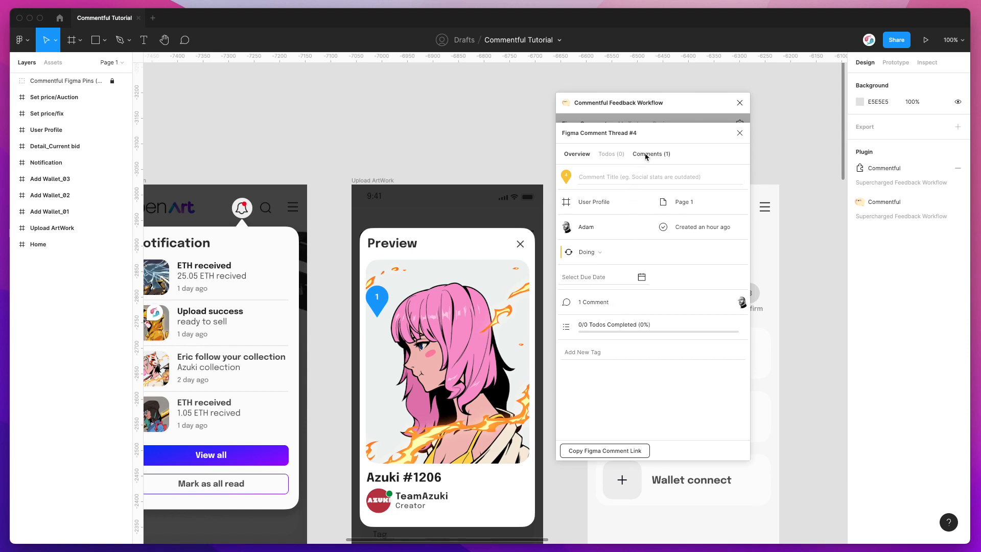
left_click(622, 173)
left_click(647, 154)
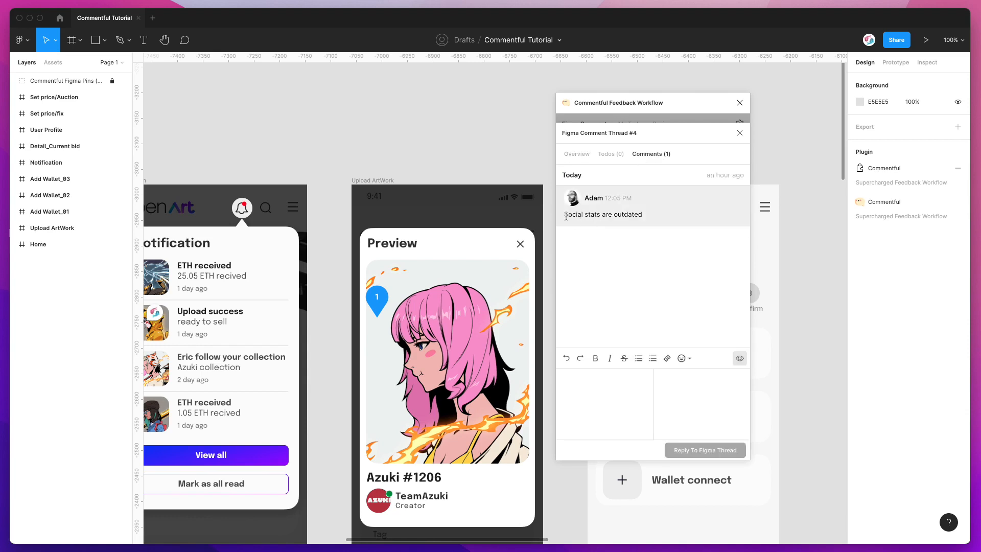
left_click(585, 158)
left_click(598, 178)
type("Social States Updates")
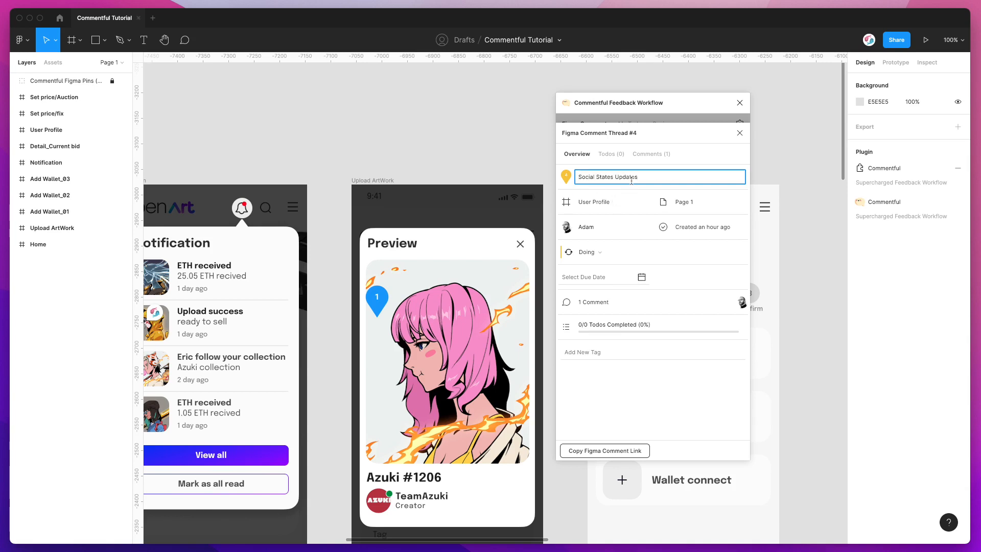
key("BackSpace")
left_click(739, 132)
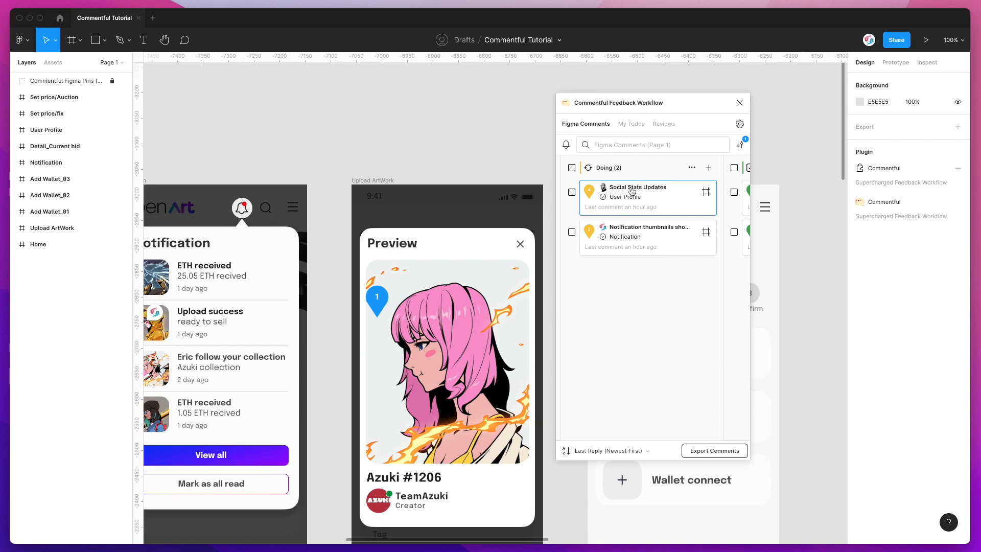
Reopen the Social Stats Updates thread, review its original comment, and set the due date to 2022-03-09
left_click(626, 193)
left_click(664, 154)
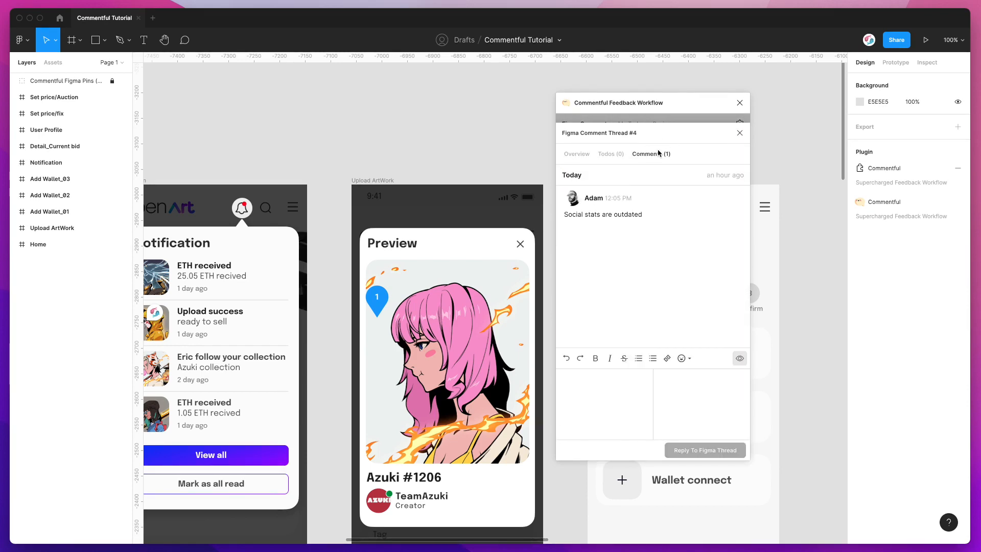
left_click(576, 153)
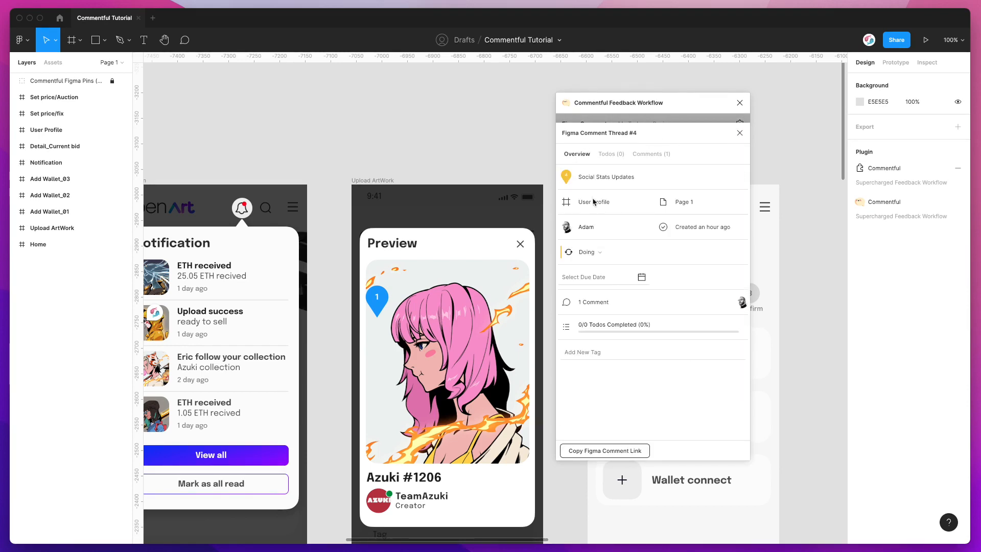
left_click(633, 177)
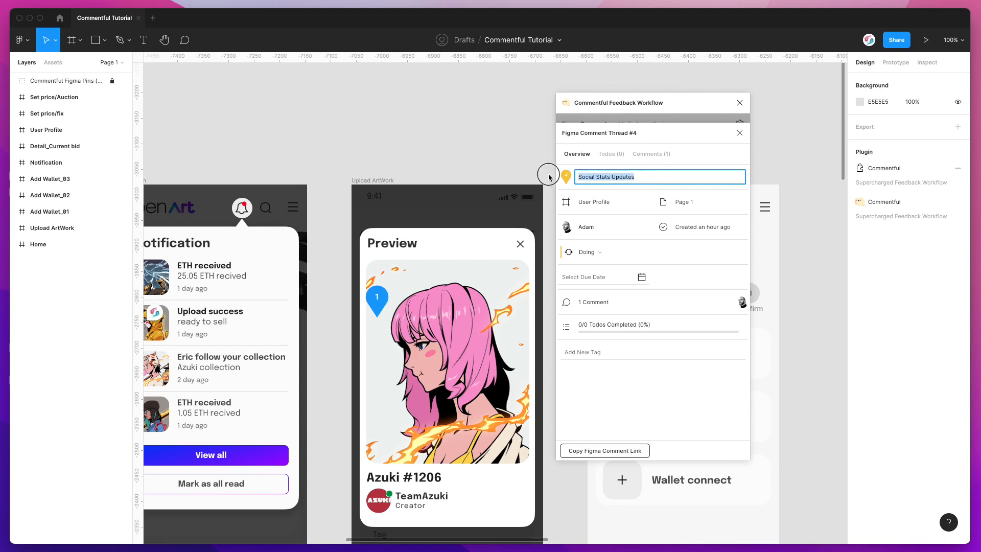
left_click(640, 177)
left_click(661, 272)
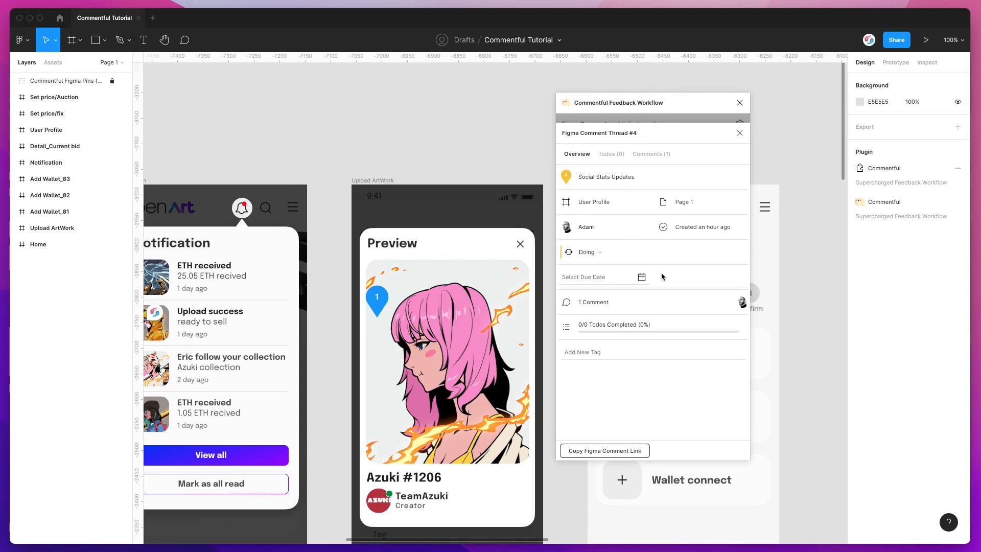
left_click(588, 278)
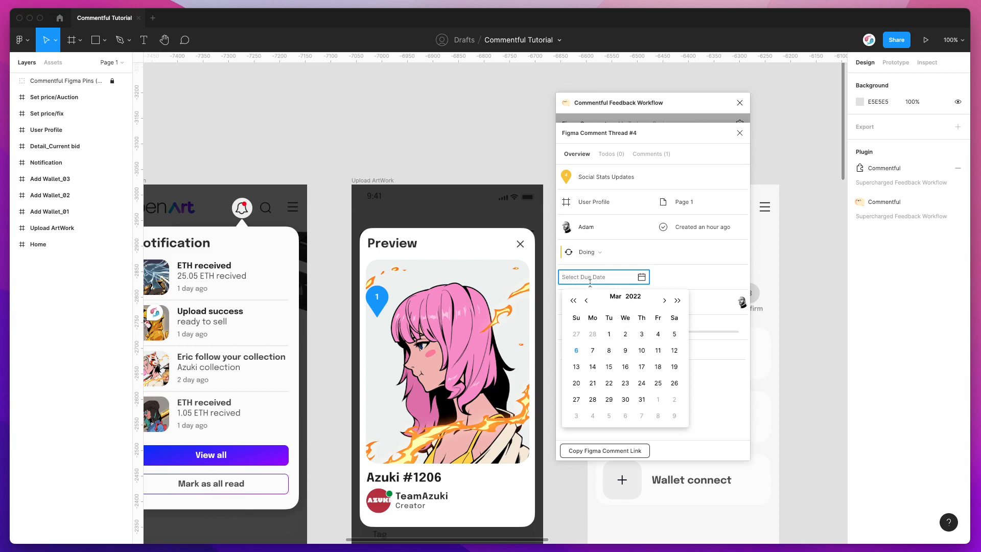
left_click(625, 351)
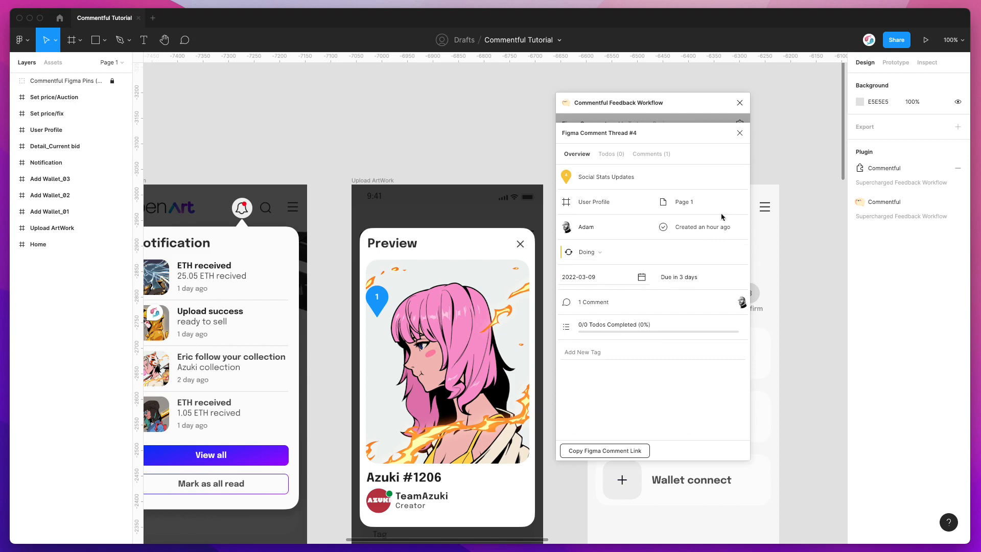
Close the Social Stats Updates thread, and set the Notification comment thread's due date to 2022-03-01
left_click(740, 133)
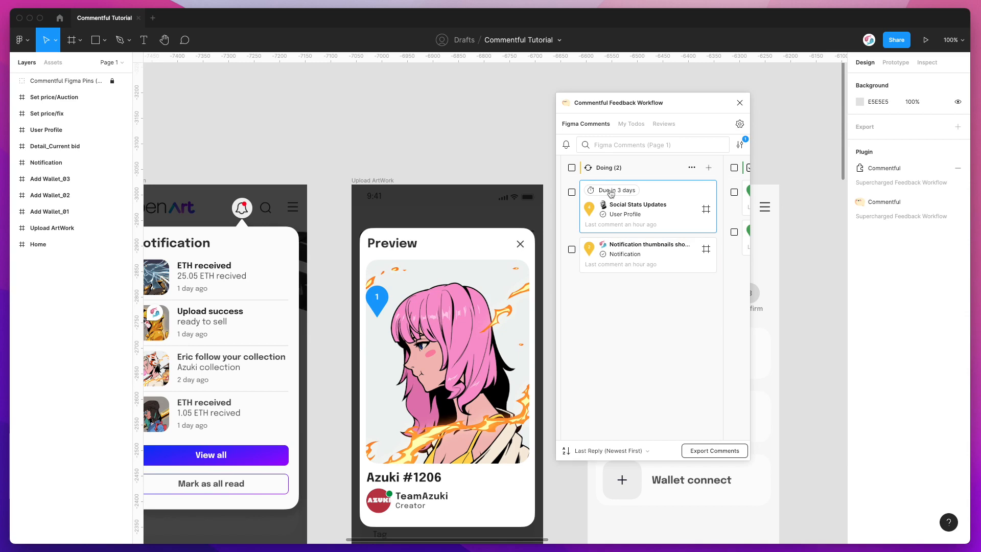
left_click(623, 253)
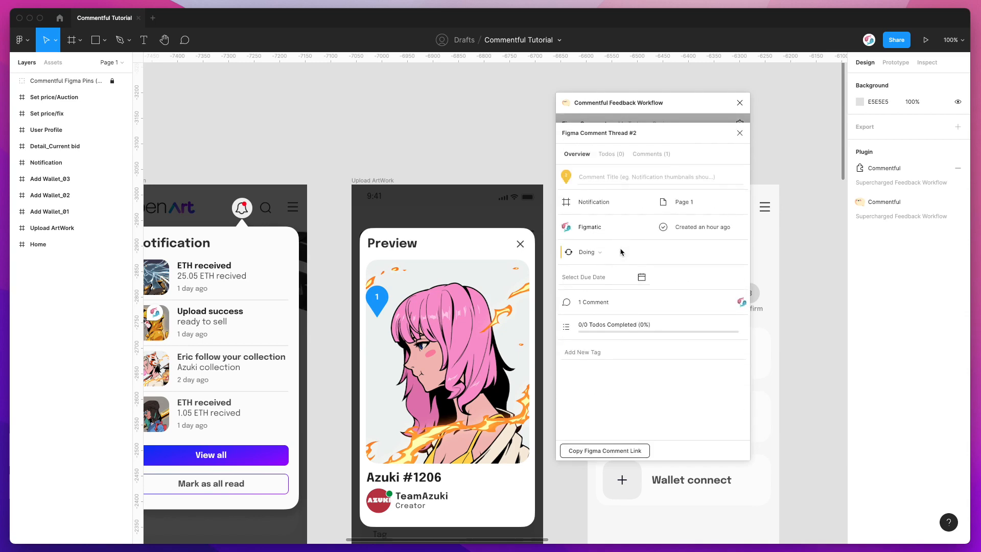
left_click(612, 278)
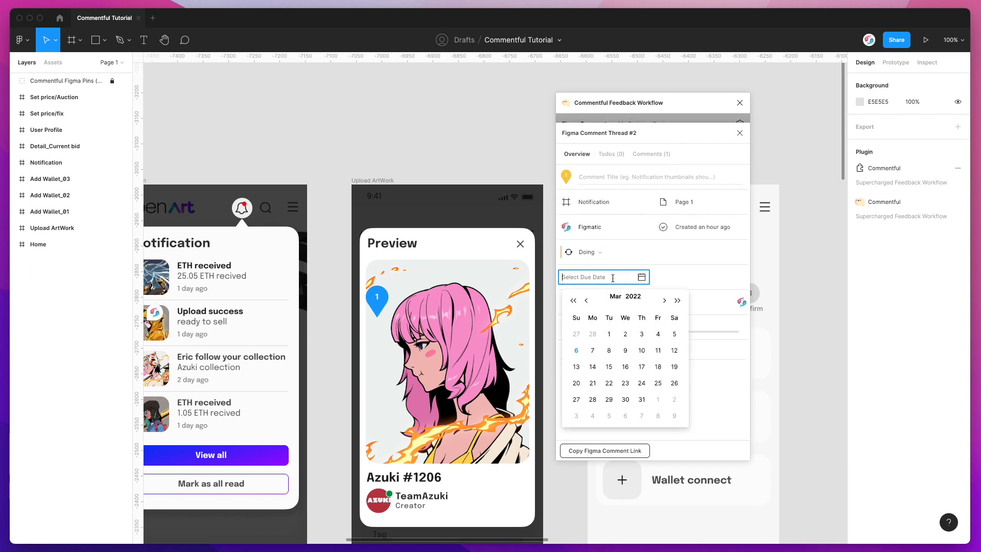
left_click(609, 334)
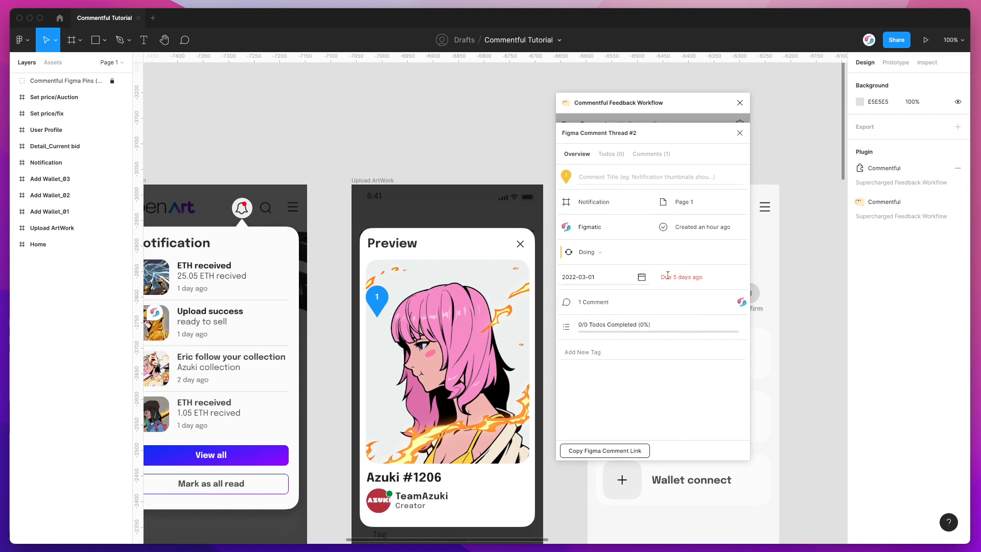
left_click(739, 133)
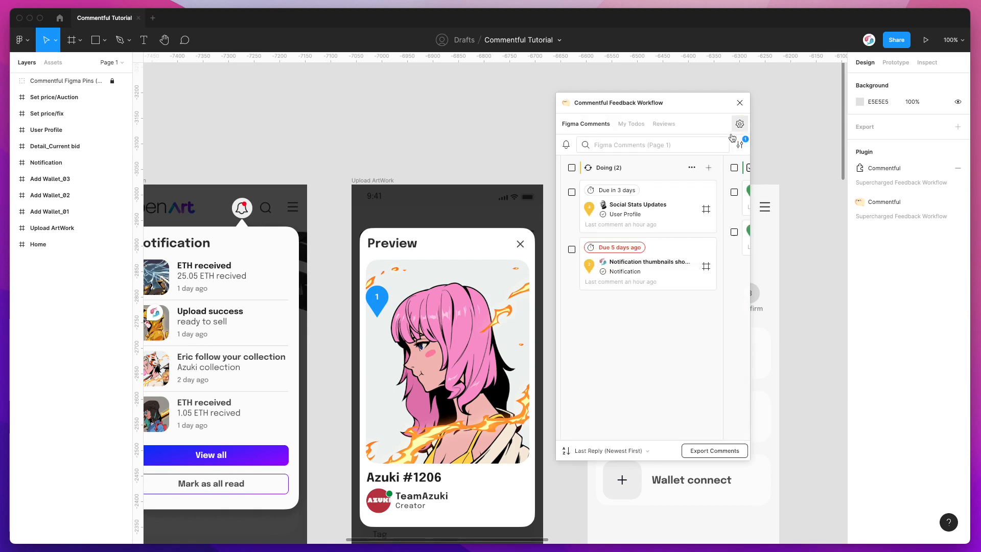
Reopen the Notification comment thread, review its original comment, and add the tag "Design" to the thread
left_click(617, 251)
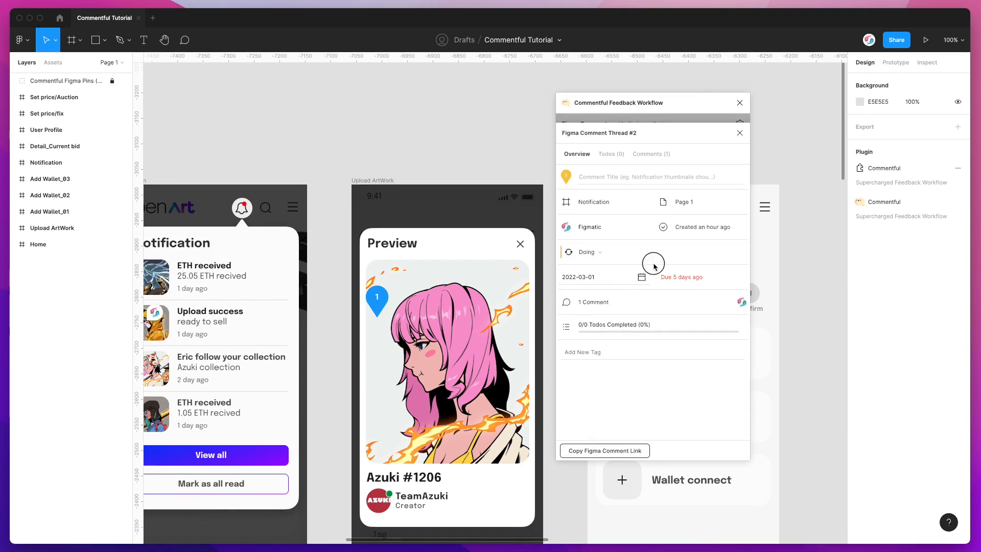
left_click(597, 351)
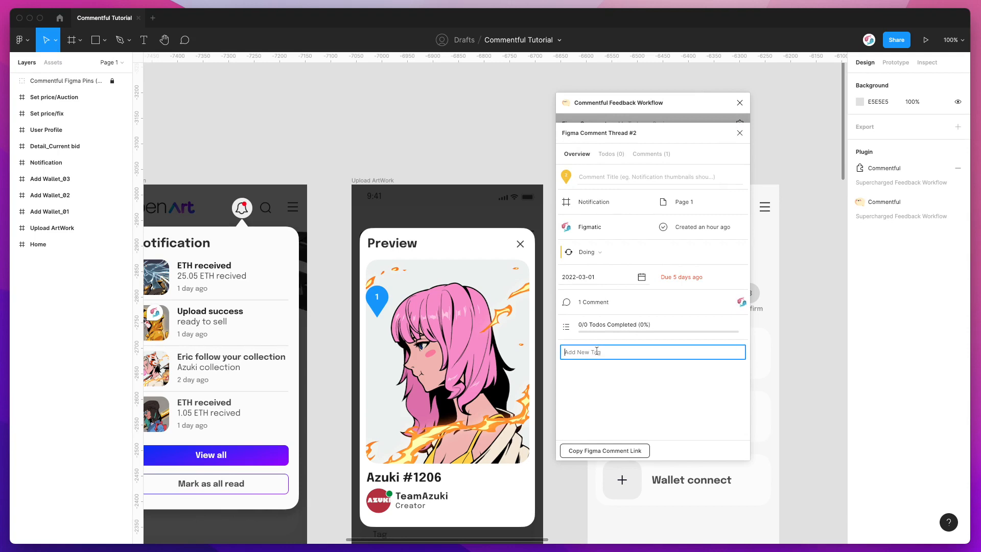
left_click(647, 153)
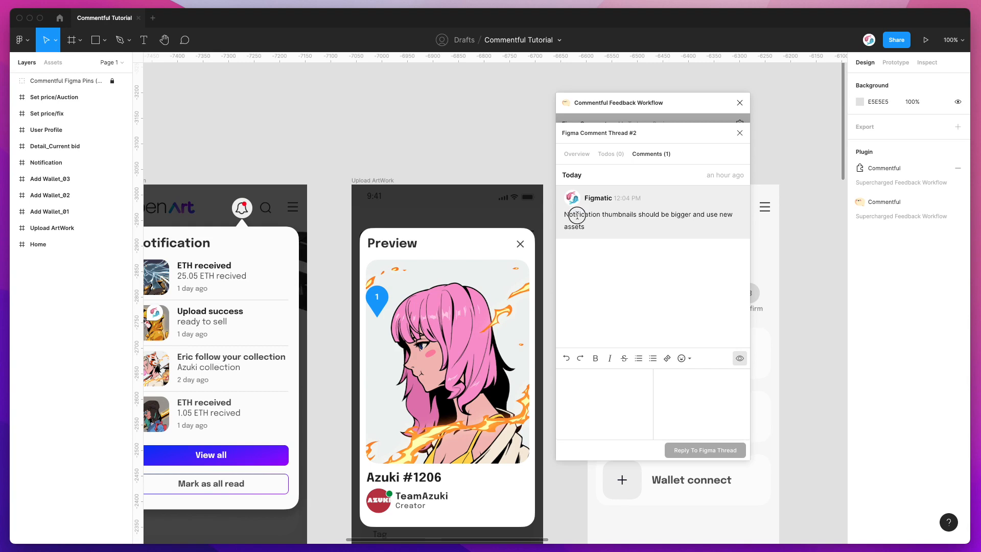
left_click(577, 154)
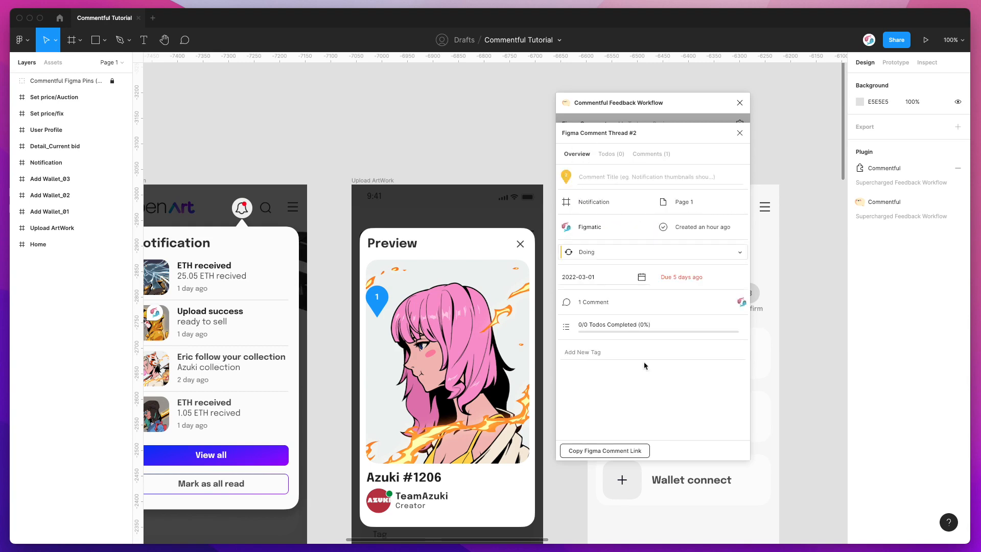
left_click(607, 352)
type("Des")
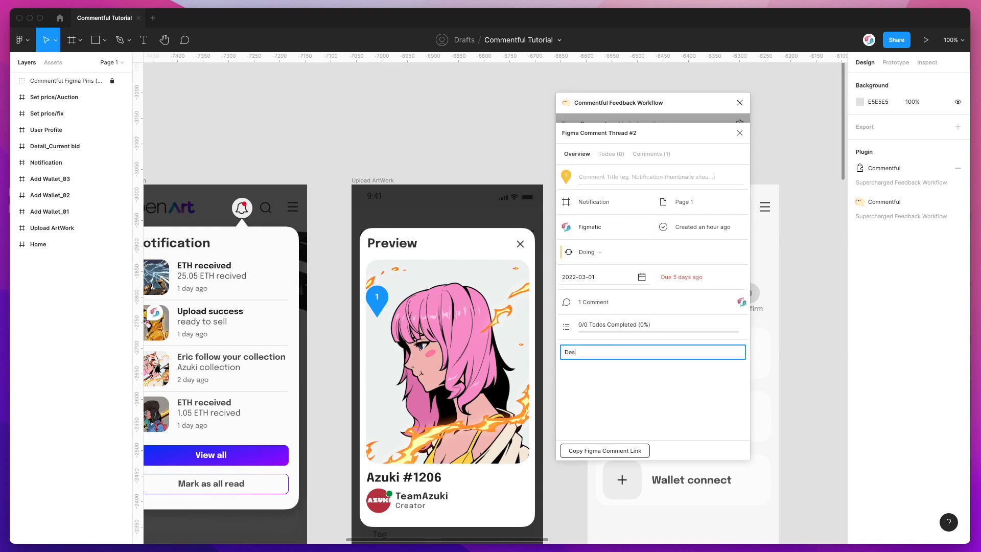
type("ign")
key("Return")
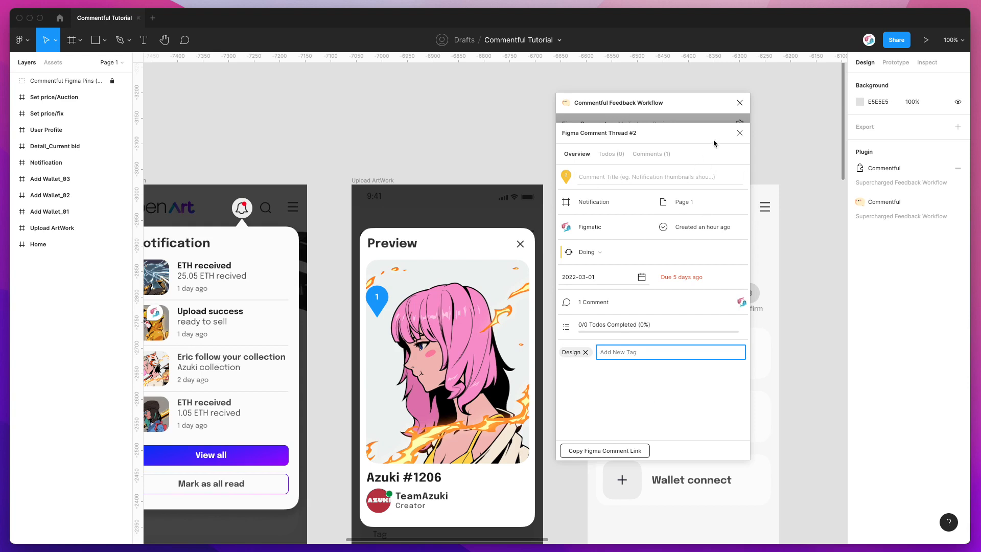
left_click(739, 133)
Add the tag "Design" to the Social Stats Updates thread
left_click(628, 217)
left_click(600, 351)
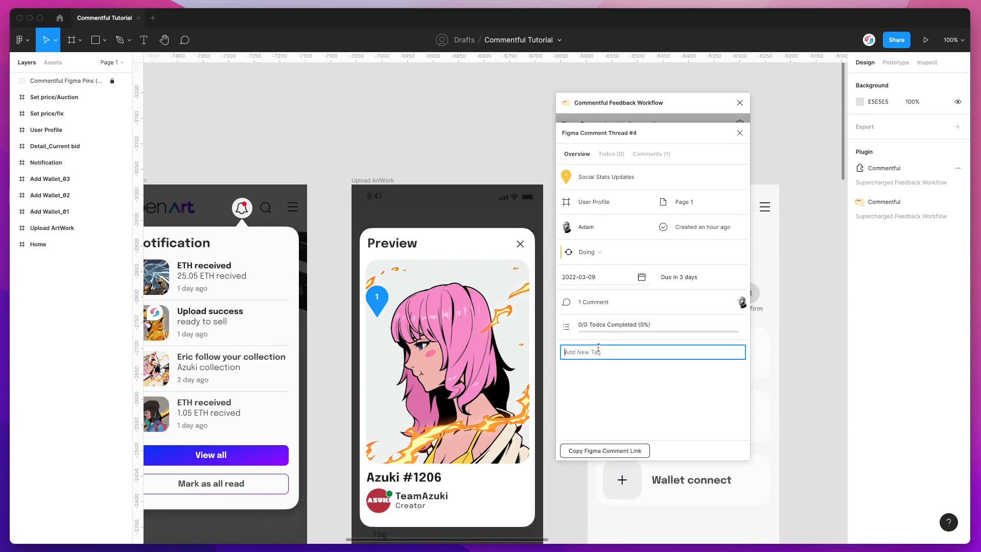
type("Design")
key("Return")
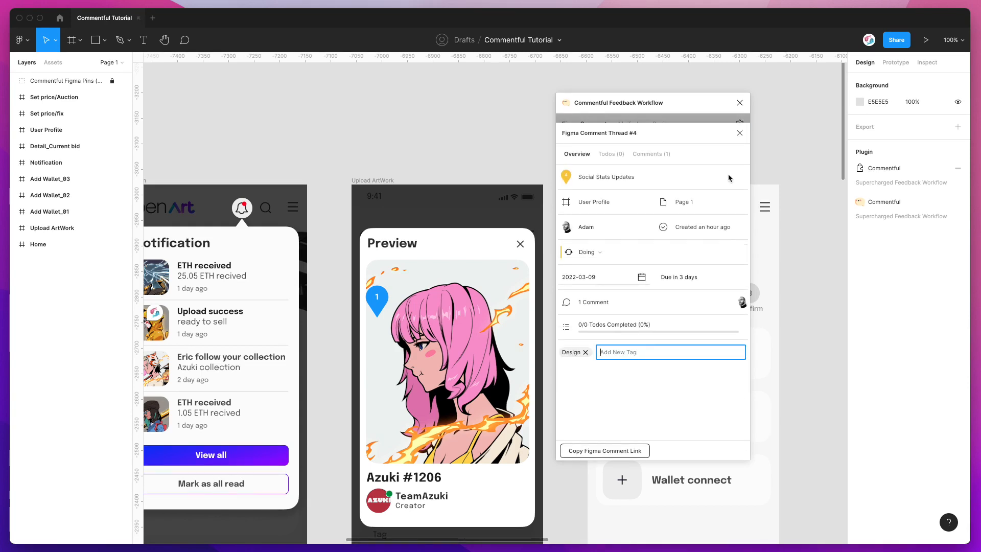
left_click(739, 133)
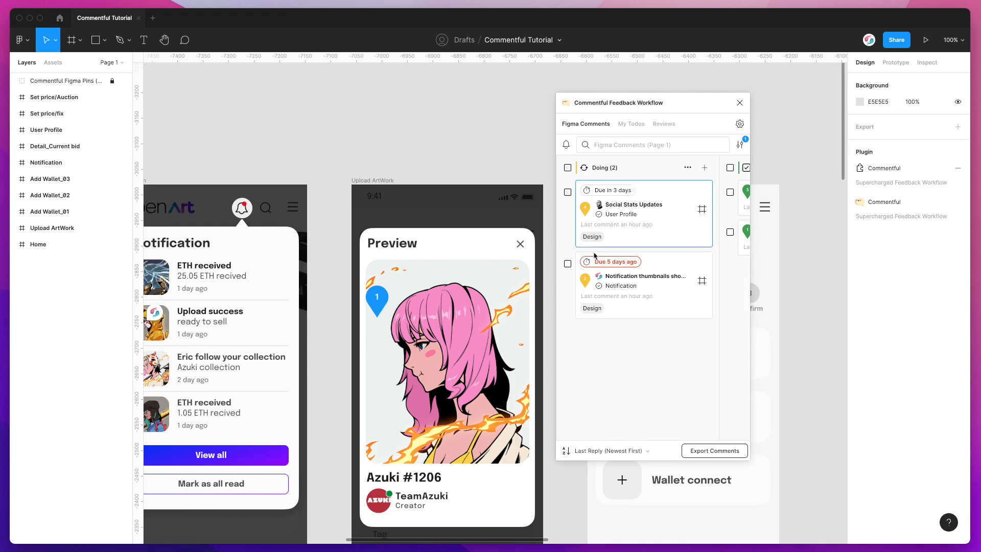
scroll(597, 231, "left", 2)
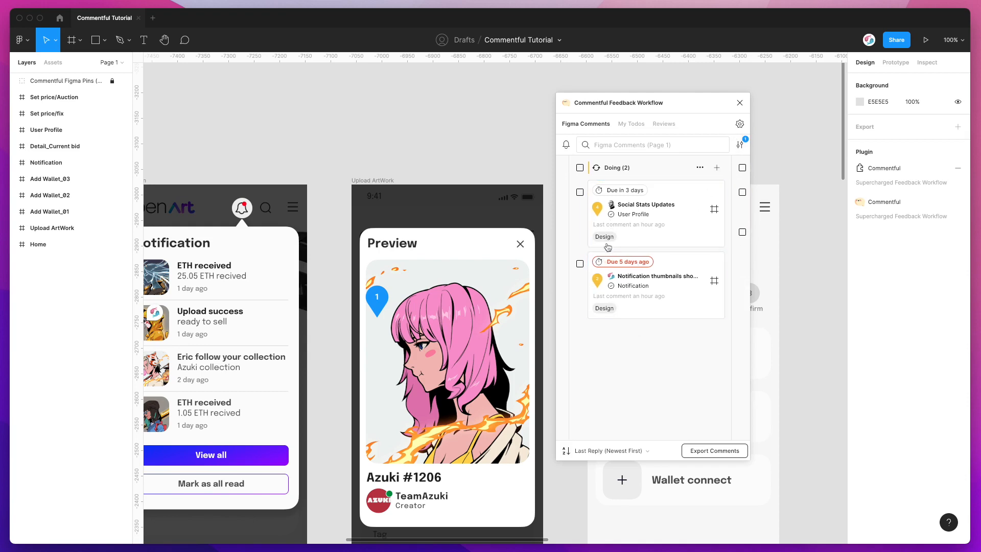
scroll(618, 223, "right", 5)
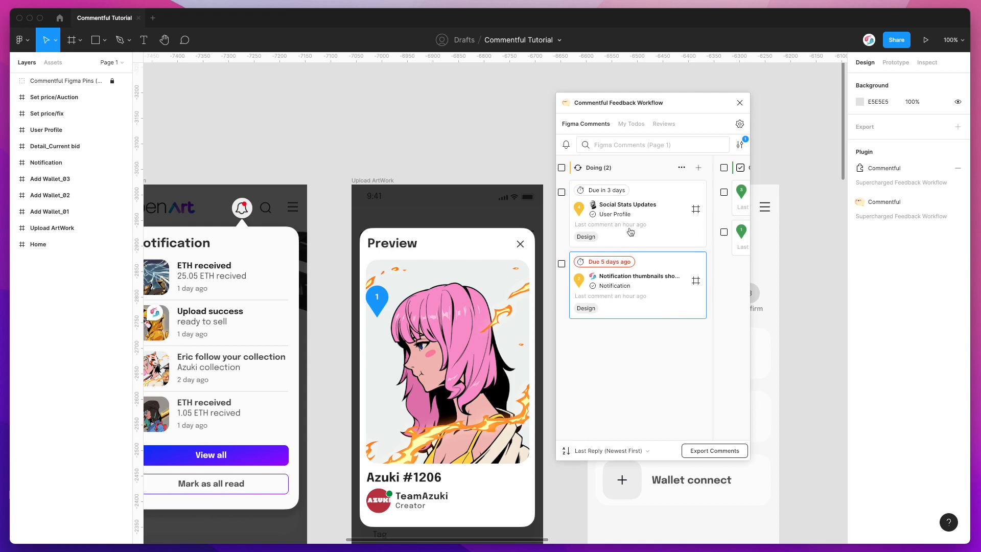
scroll(617, 250, "left", 3)
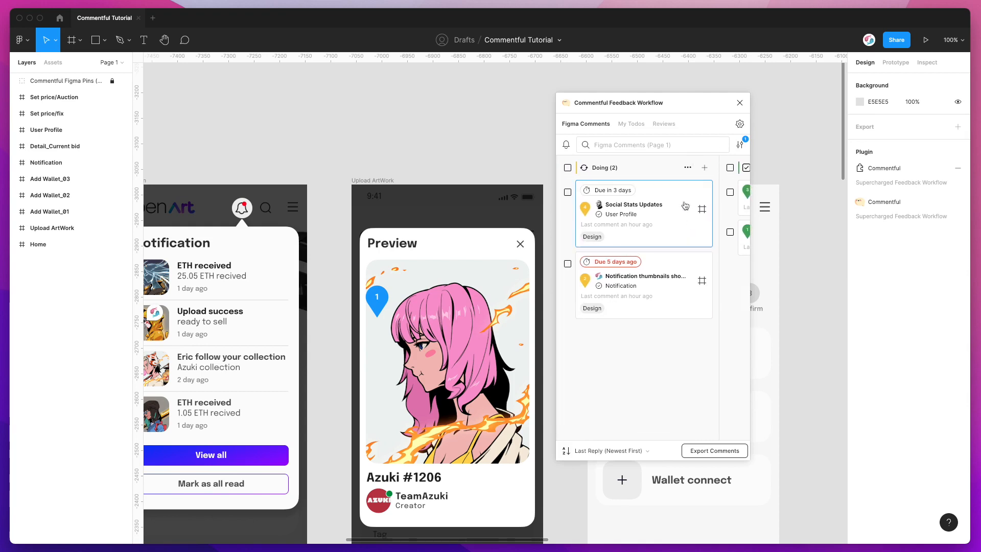
scroll(619, 226, "left", 1)
scroll(620, 227, "right", 1)
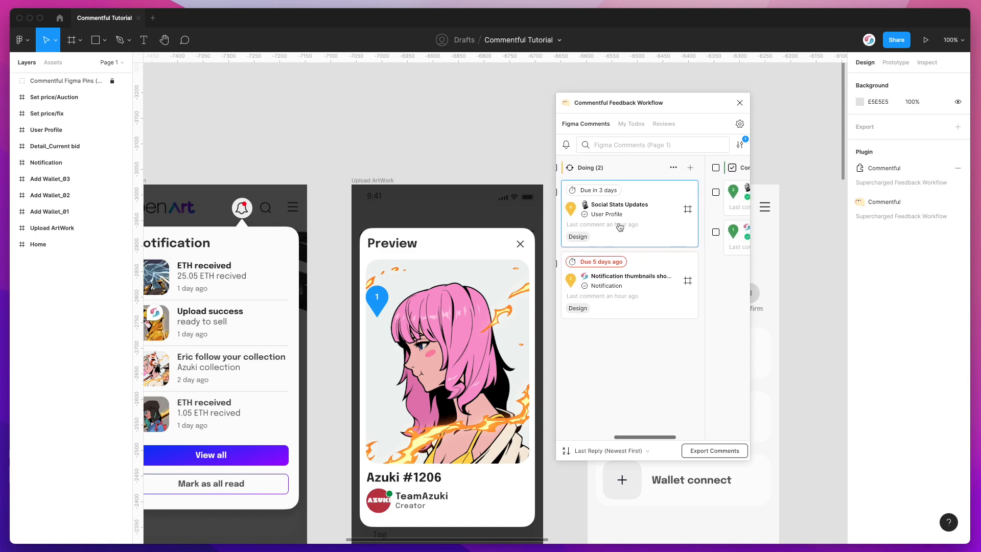
scroll(618, 219, "right", 2)
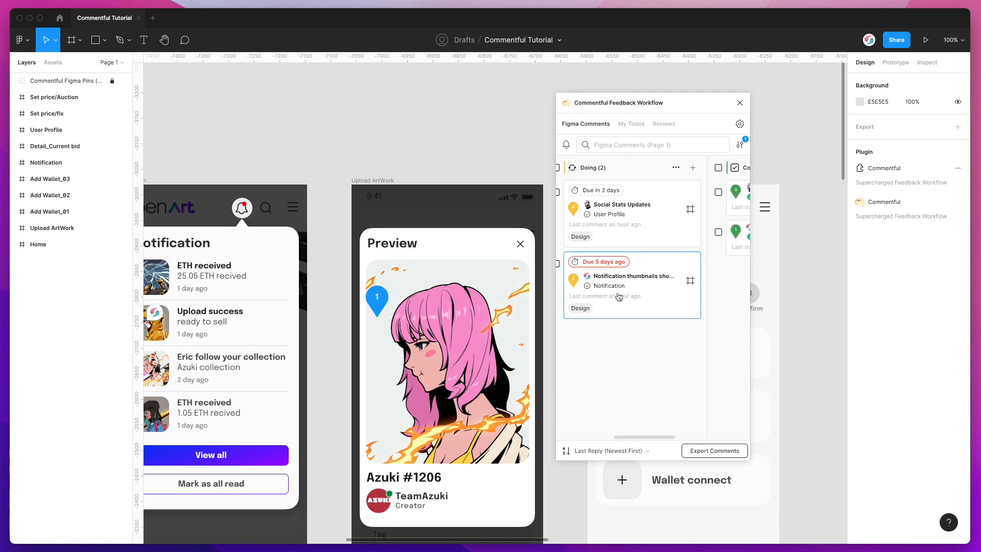
Filter the comment threads by the "Design" tag and view the matching cards in the Doing column
left_click(741, 147)
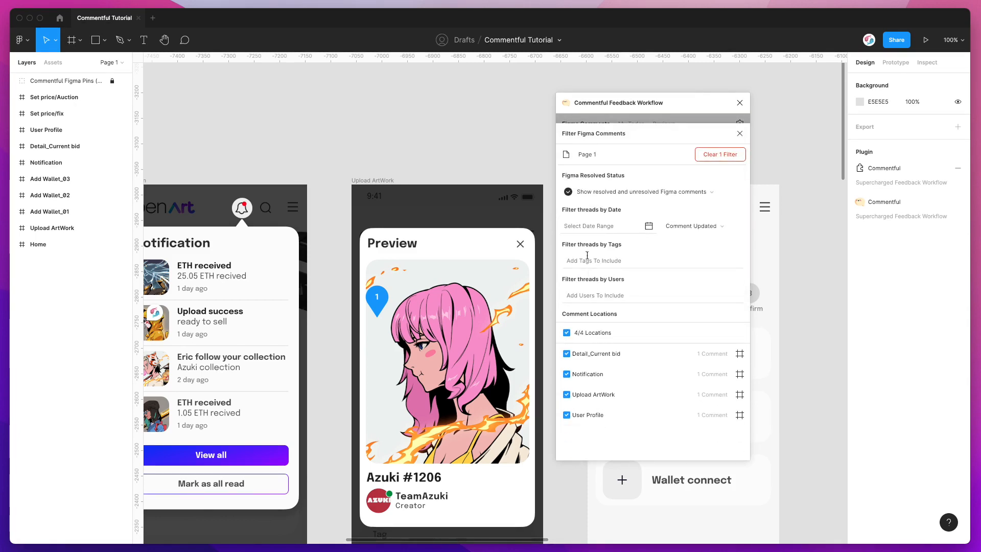
left_click(585, 258)
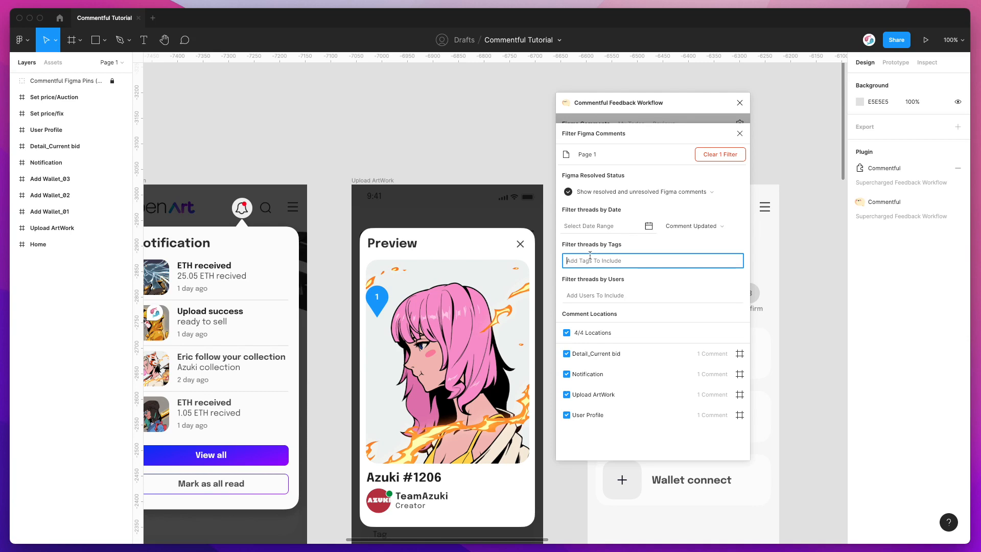
type("De")
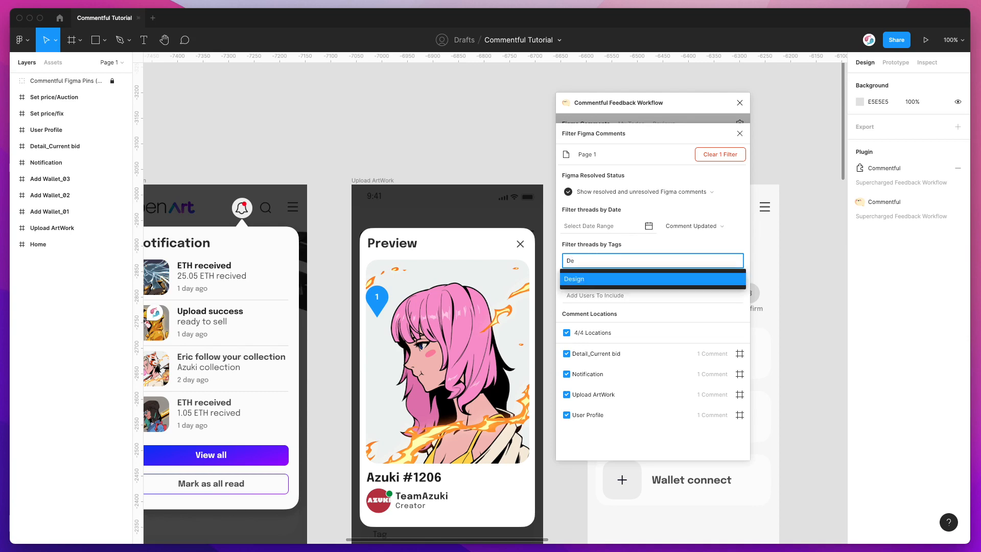
left_click(575, 280)
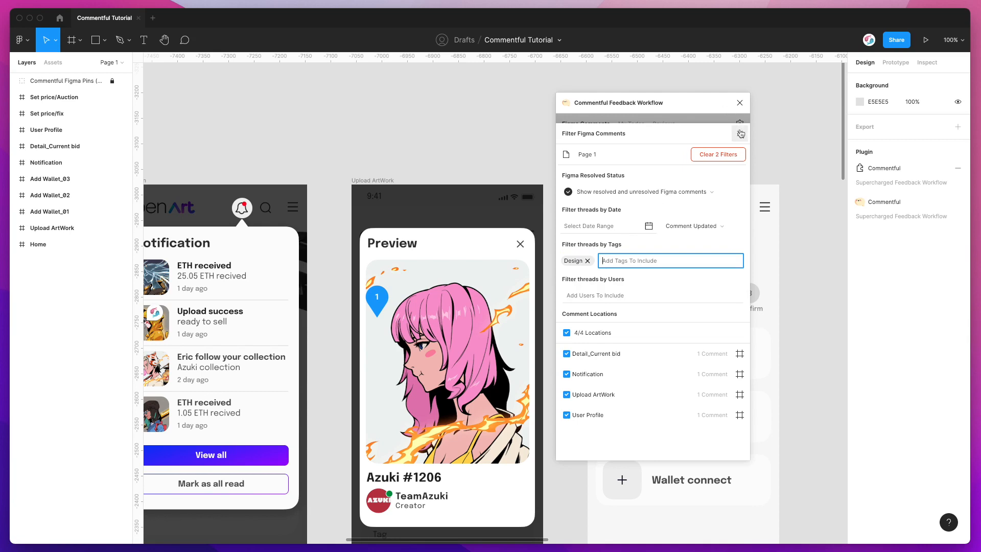
left_click(739, 135)
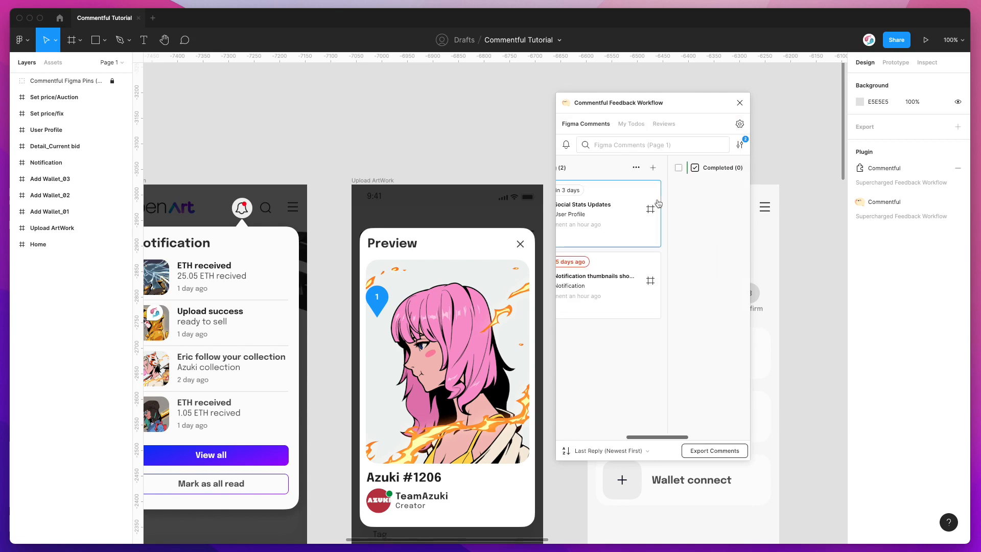
scroll(642, 198, "left", 5)
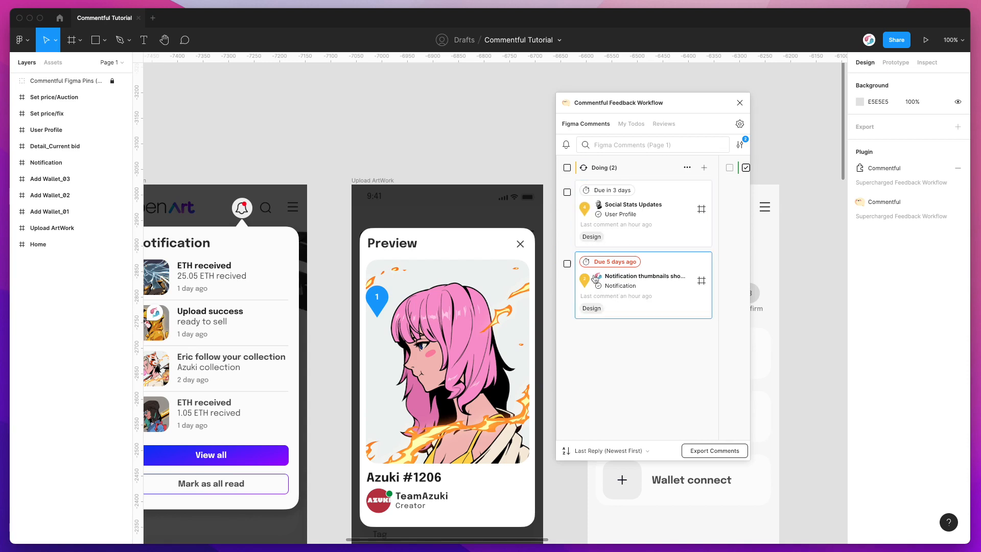
Clear the active comment filters and filter the threads by the user Figmatic
left_click(739, 145)
left_click(718, 156)
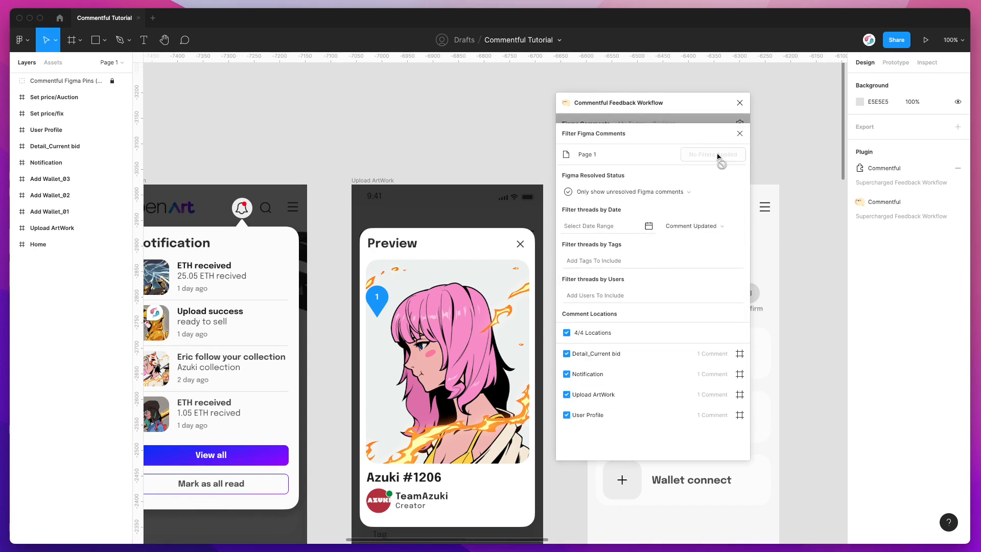
left_click(589, 295)
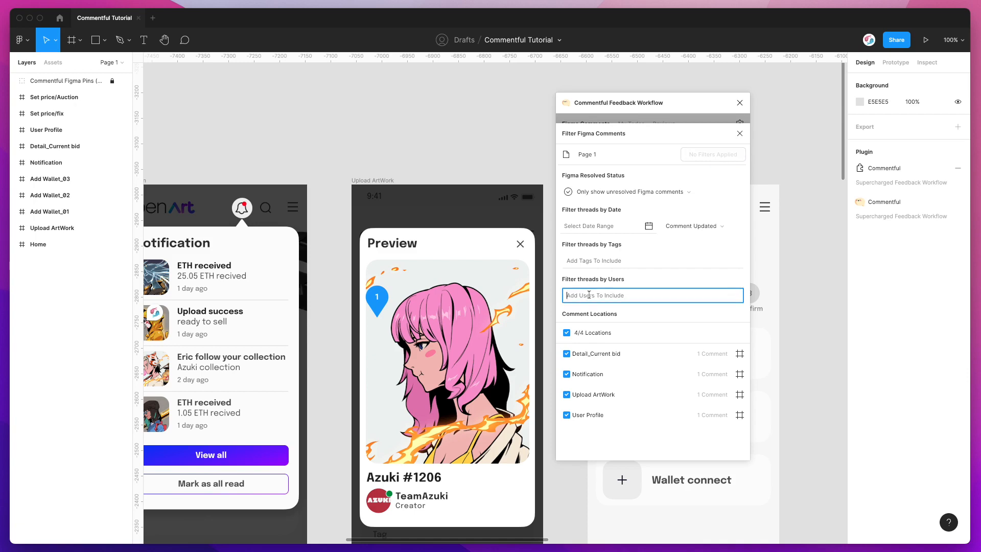
type("Fi")
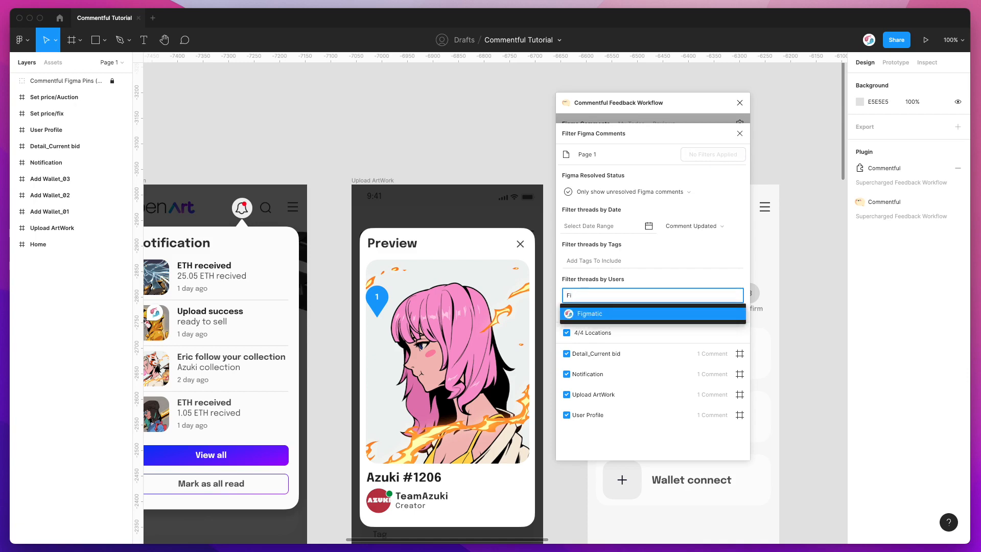
left_click(587, 316)
left_click(739, 134)
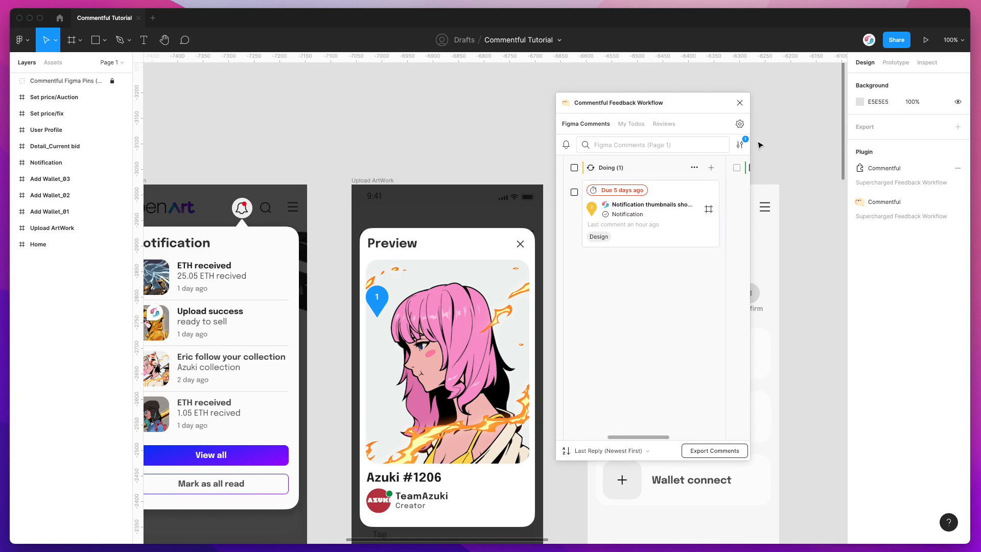
Set the resolved status filter to show resolved and unresolved Figma comments, and review the Completed and Doing columns
left_click(739, 145)
left_click(637, 193)
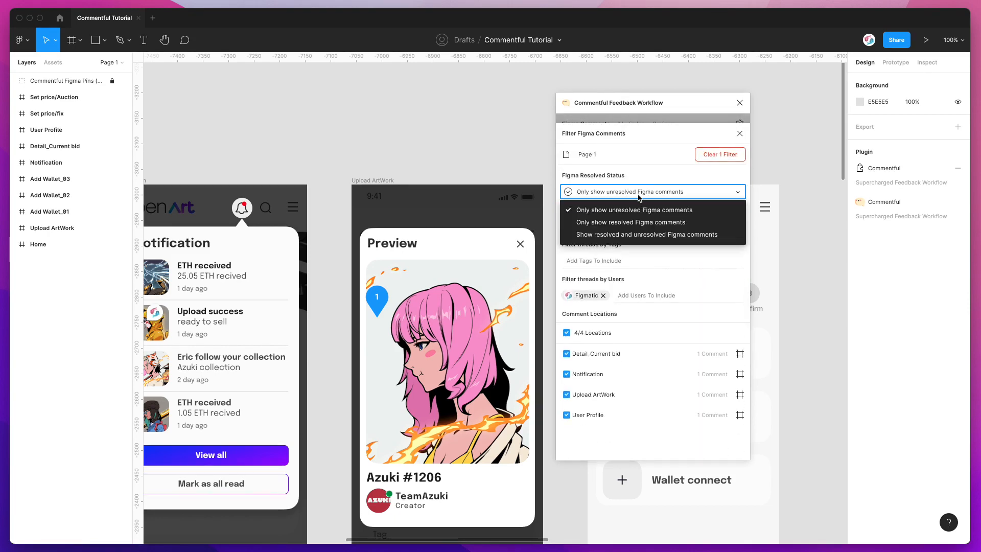
left_click(628, 234)
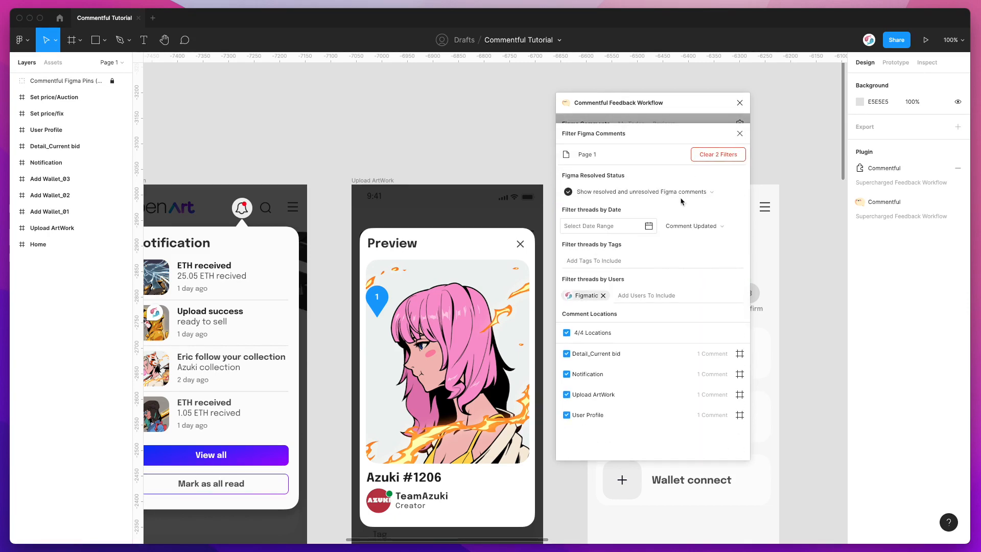
left_click(740, 134)
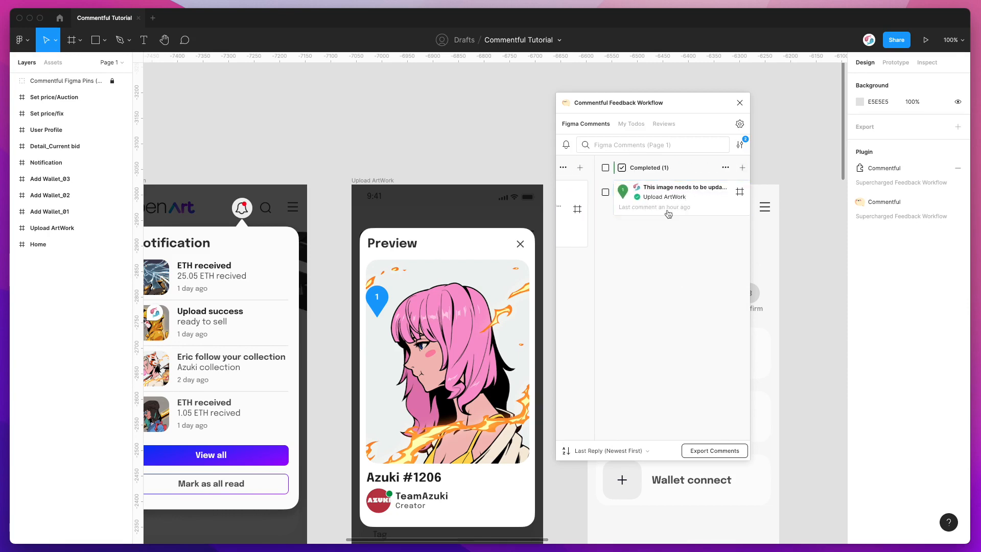
scroll(643, 202, "left", 3)
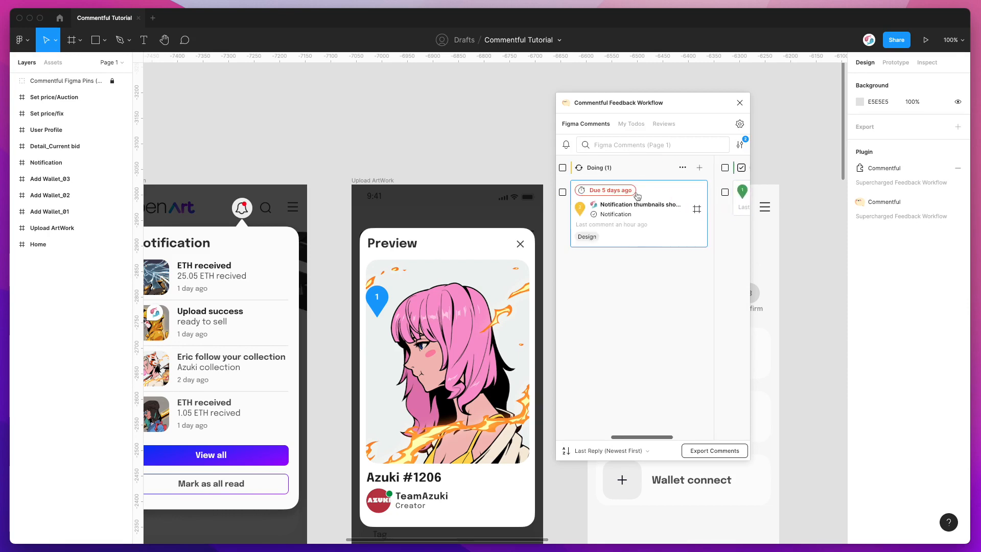
Replace Figmatic in the user filter with the other commenter and look through the filtered board
left_click(739, 145)
left_click(603, 295)
left_click(605, 297)
type("ad")
left_click(583, 314)
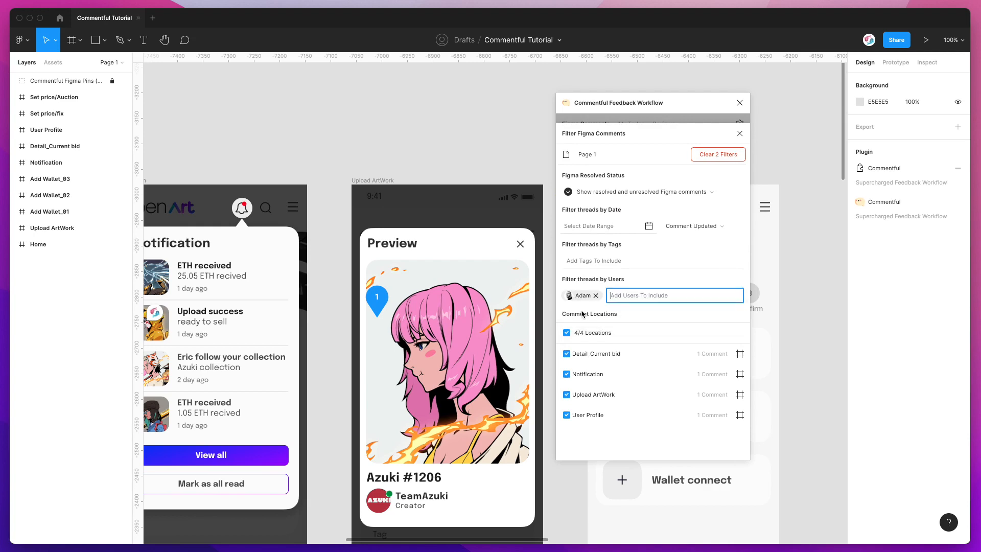
left_click(739, 134)
scroll(663, 207, "right", 1)
scroll(663, 190, "left", 3)
Remove the remaining commenter from the user filter and check the empty tag and user filters
left_click(742, 146)
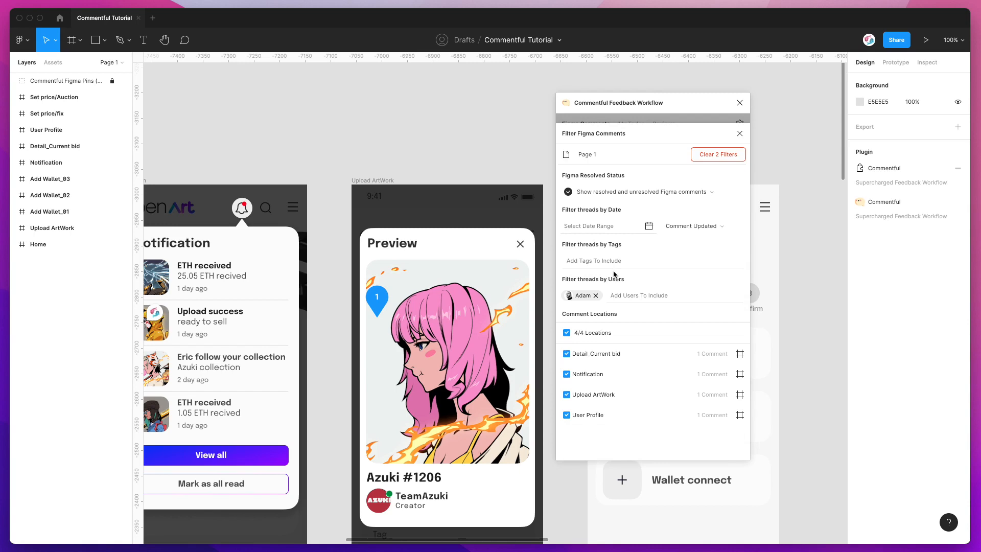
left_click(596, 295)
left_click(602, 258)
left_click(605, 292)
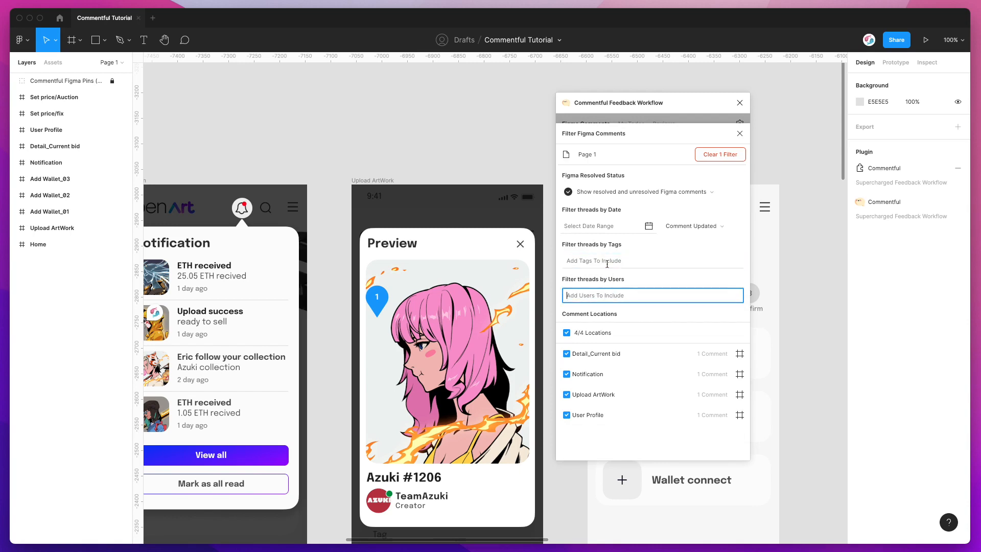
left_click(607, 262)
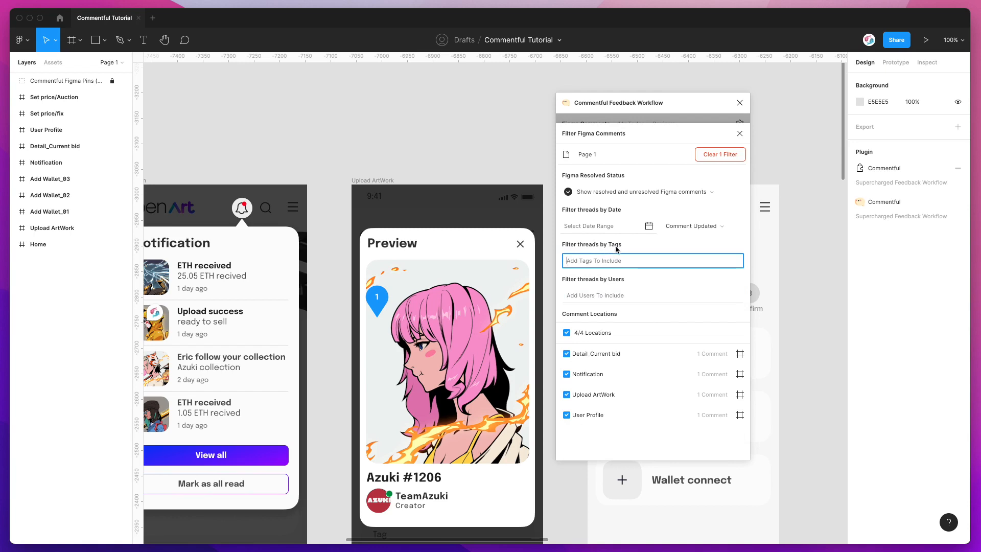
left_click(607, 244)
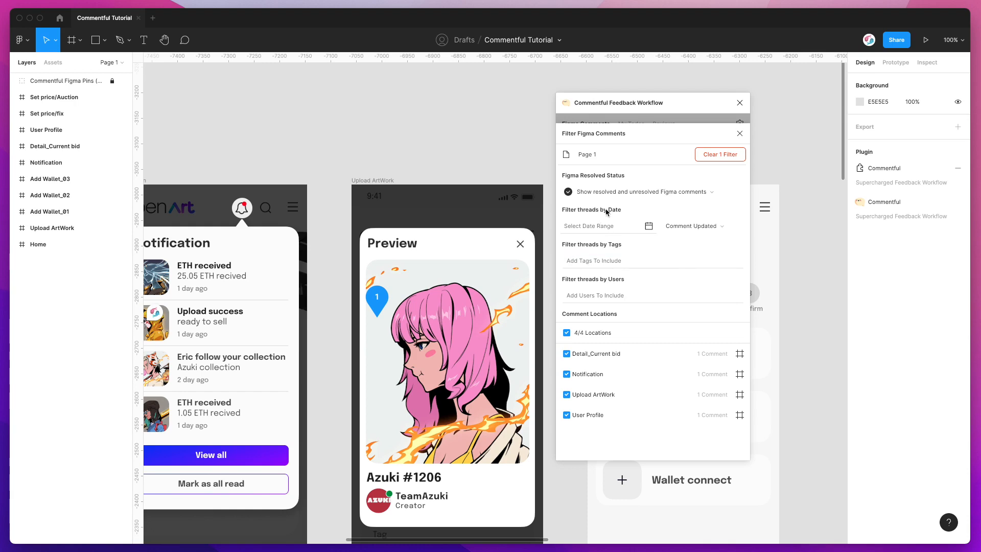
Filter the comment threads by today's date and view the matching cards in the Doing and Completed columns
left_click(579, 227)
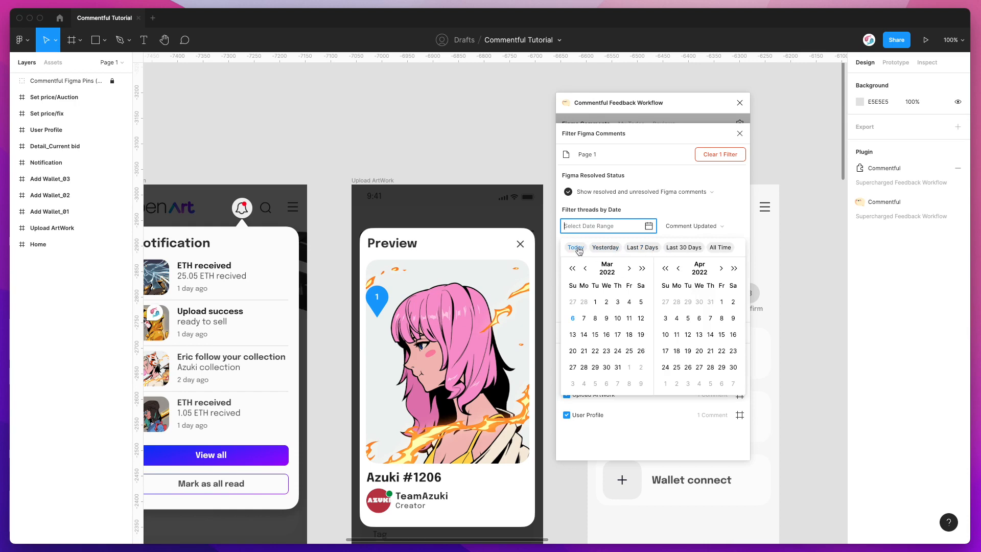
left_click(576, 247)
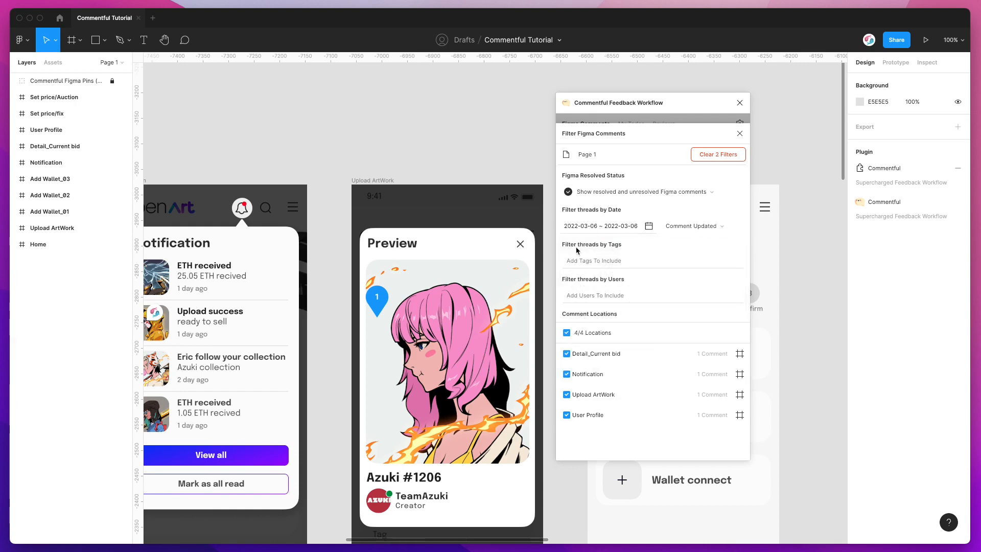
left_click(740, 133)
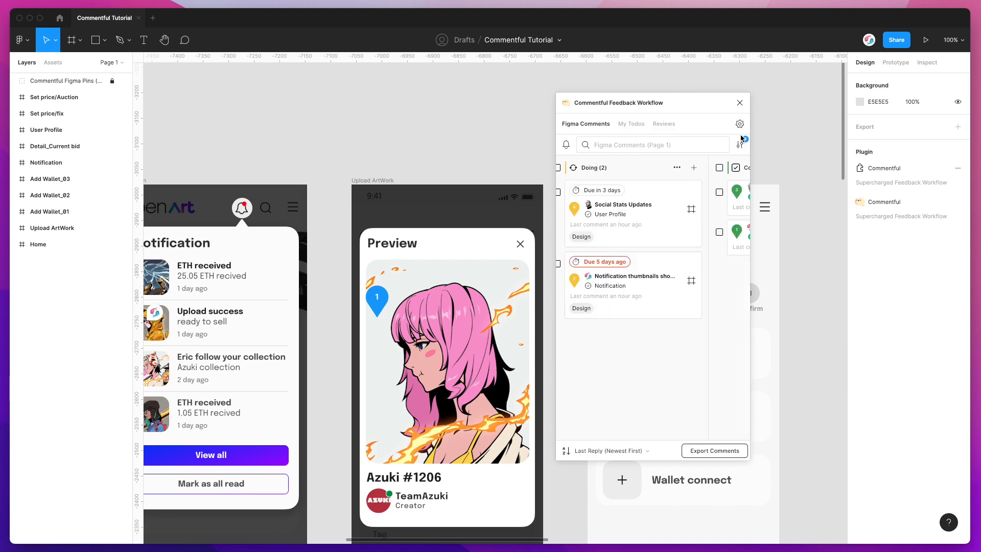
scroll(702, 194, "right", 2)
scroll(685, 199, "left", 3)
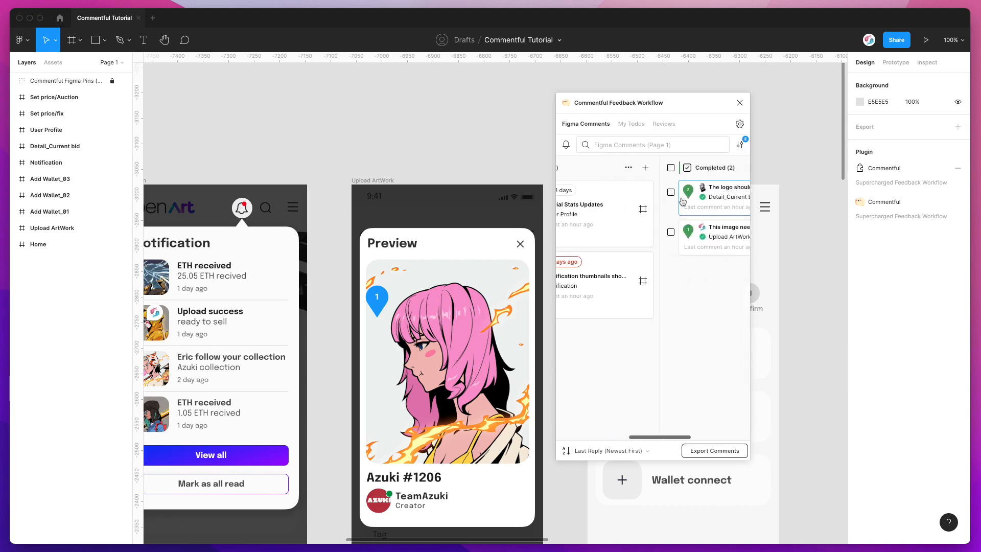
Try the Last 7 Days and Yesterday presets in the thread date filter
left_click(742, 145)
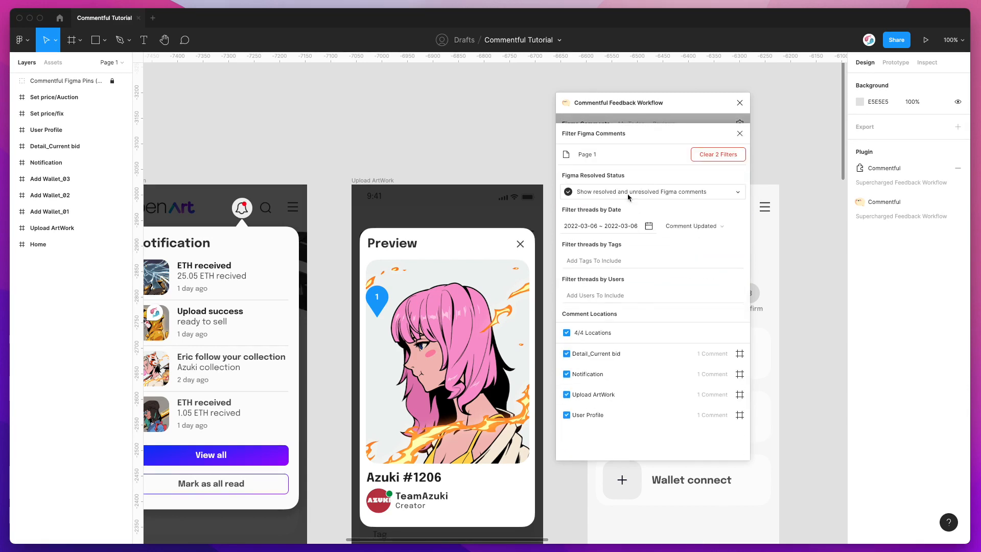
left_click(624, 228)
left_click(642, 248)
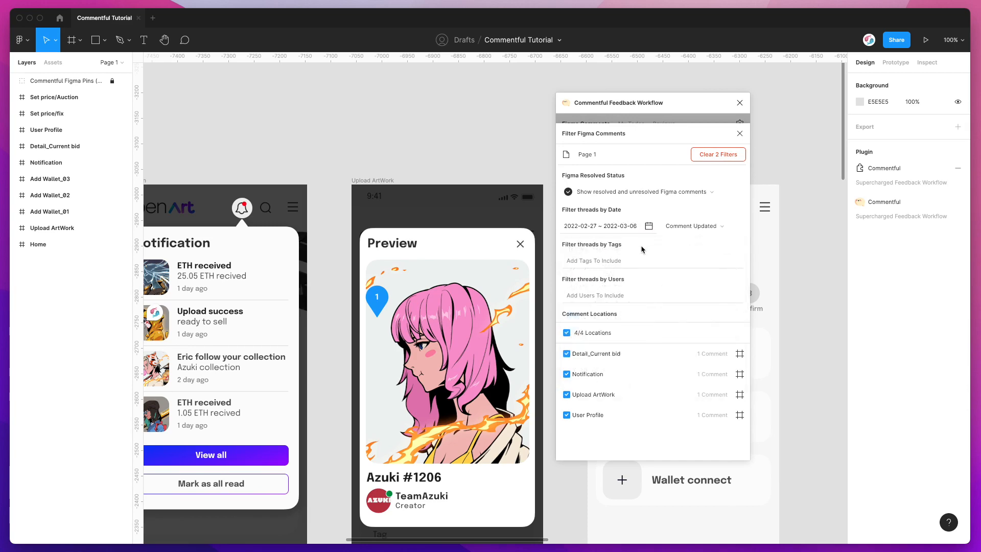
left_click(626, 224)
left_click(610, 246)
Filter the threads by the custom date range 2022-01-01 to 2022-01-31 and view the filtered board
left_click(608, 227)
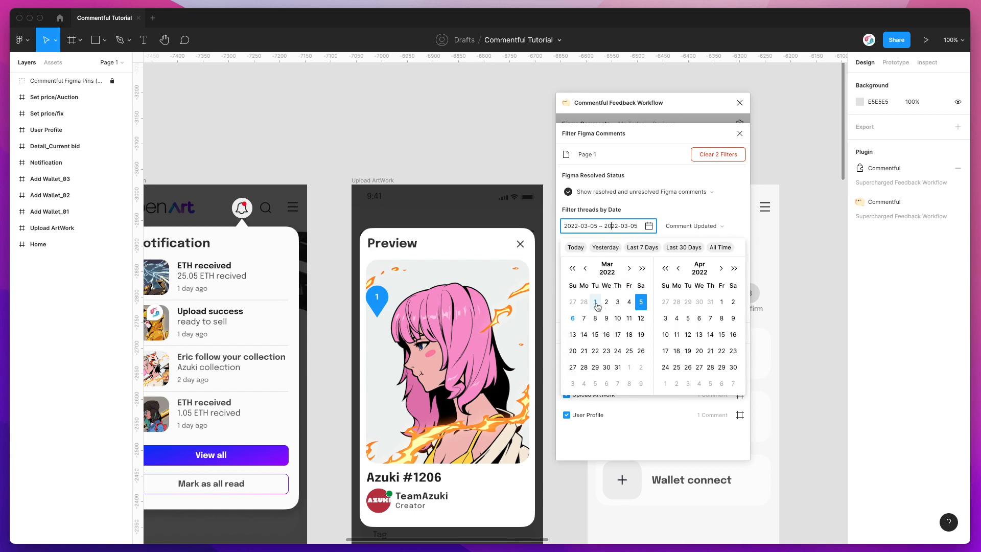
left_click(585, 270)
left_click(586, 270)
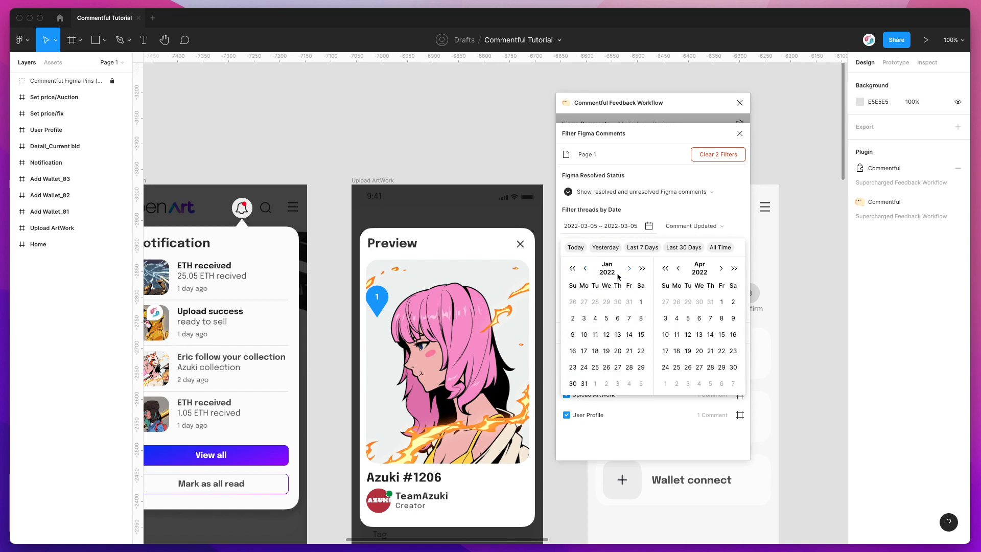
left_click(641, 302)
left_click(584, 384)
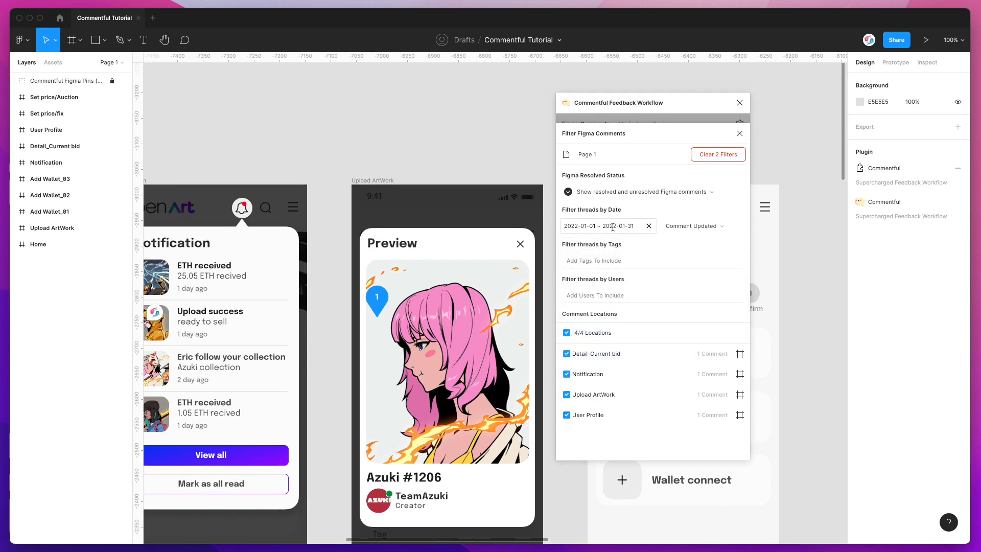
left_click(739, 134)
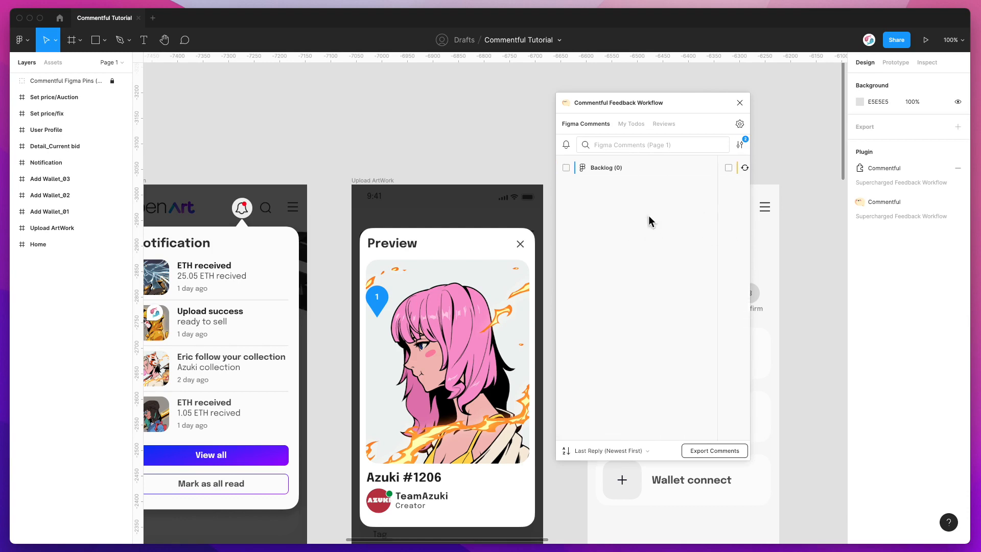
Clear the date range from the comment filters and reposition the plugin window on the canvas
left_click(740, 144)
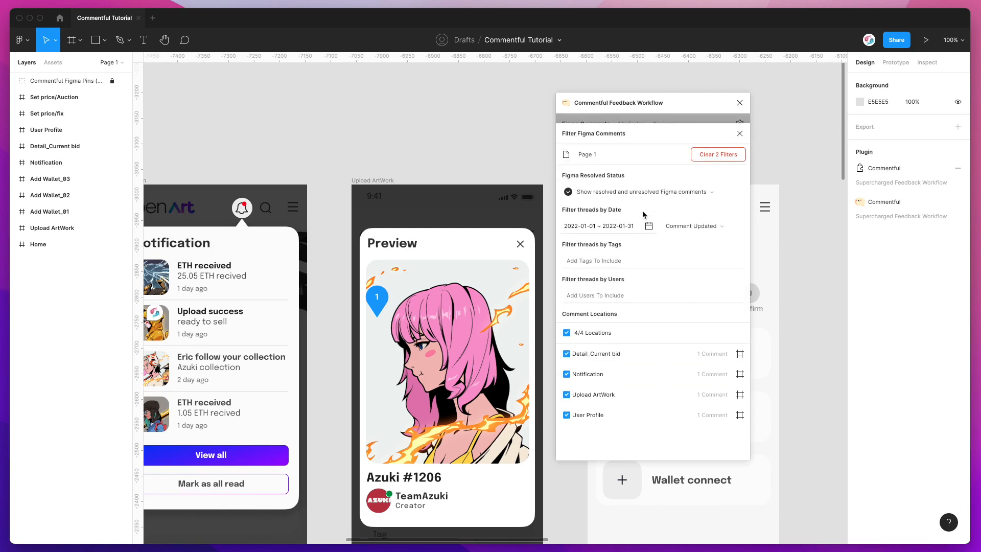
left_click(649, 227)
left_click_drag(694, 109, 660, 97)
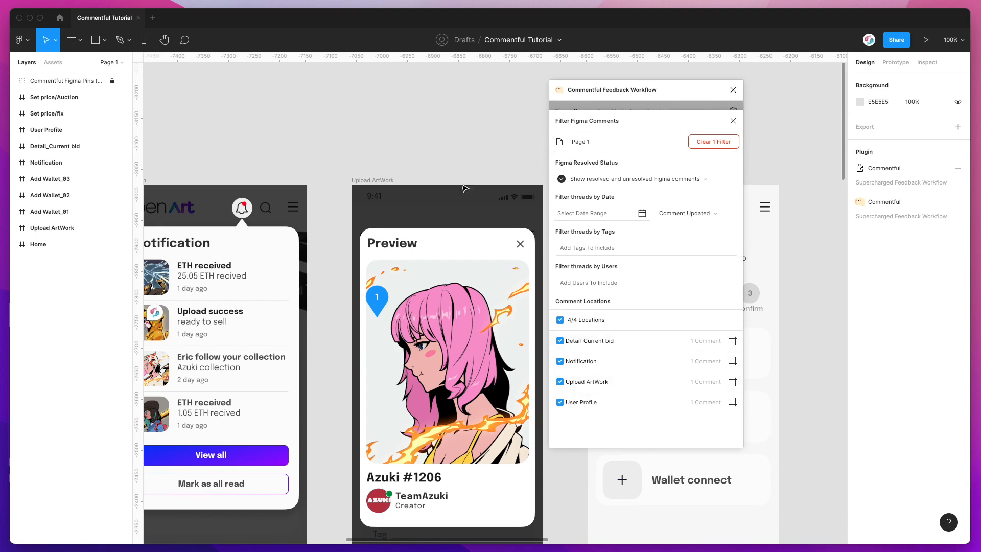
Select the Notification frame on the canvas and restrict the comment locations filter to Notification only
scroll(434, 199, "right", 3)
scroll(383, 212, "left", 9)
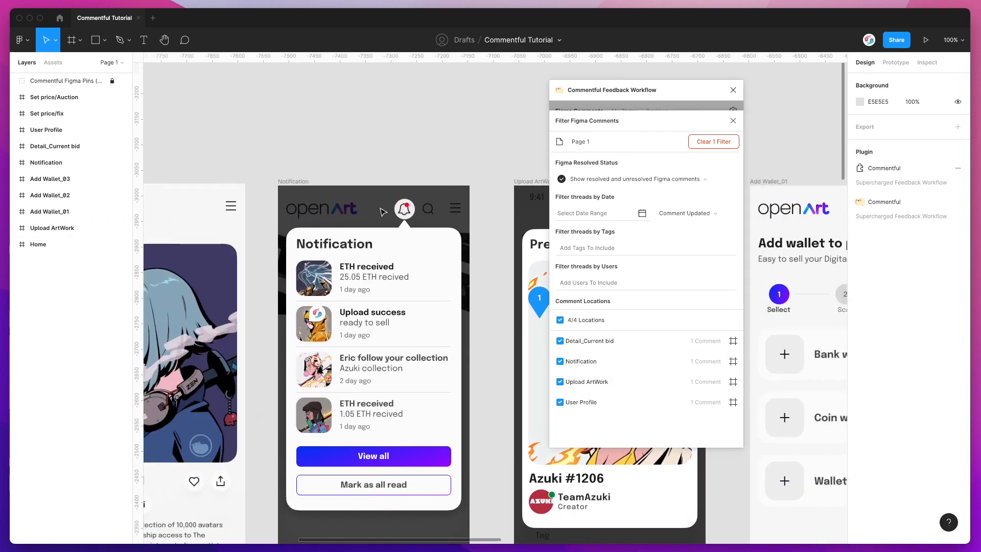
scroll(382, 211, "left", 10)
scroll(368, 199, "right", 8)
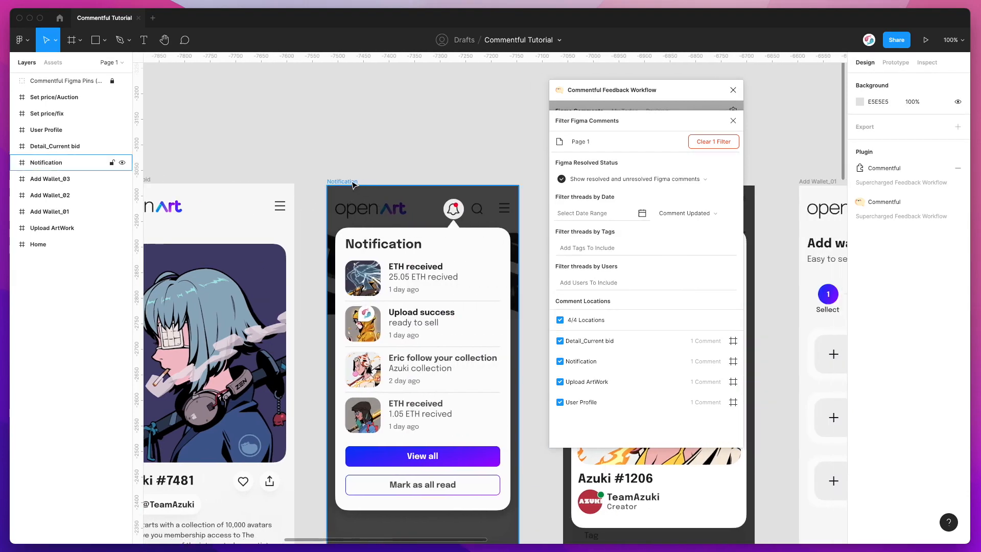
left_click(353, 183)
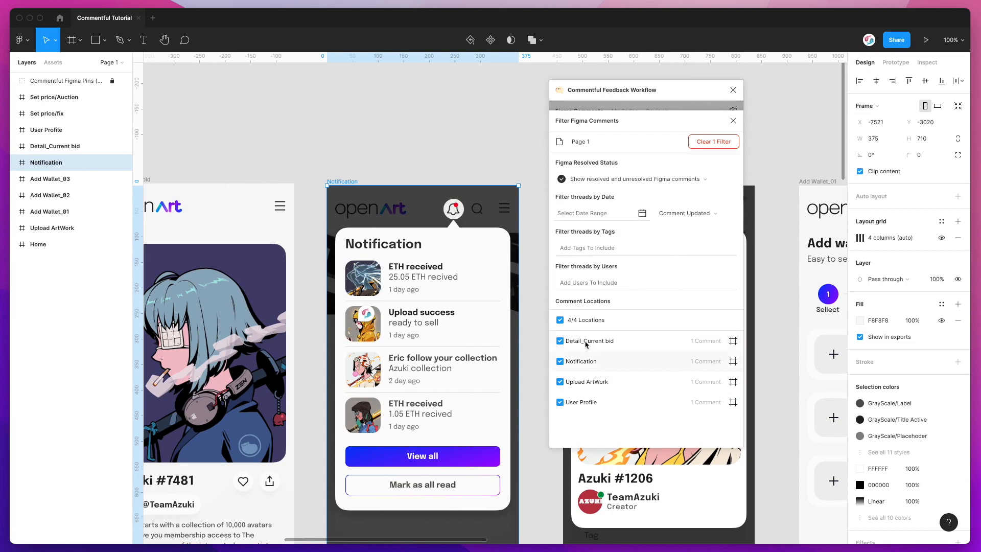
left_click(560, 321)
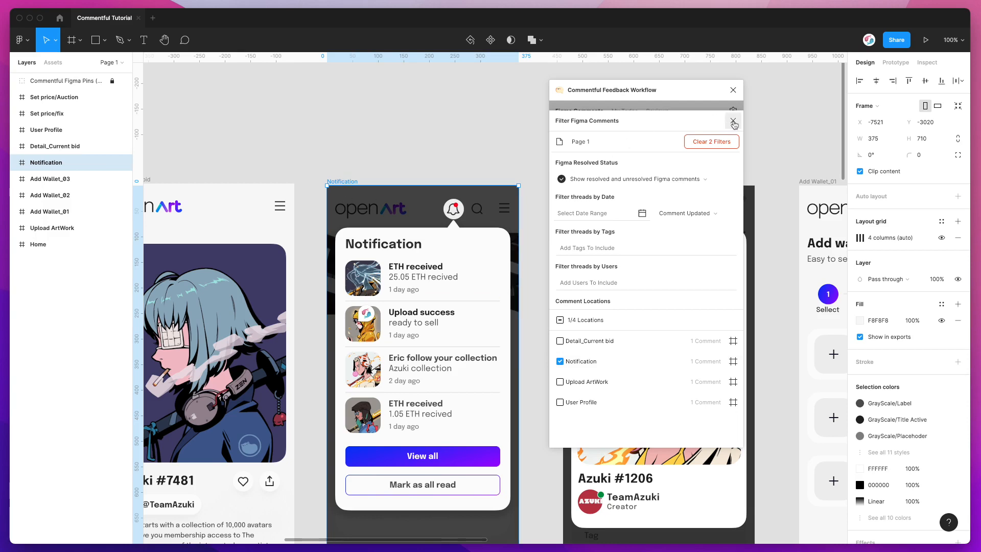
left_click(733, 123)
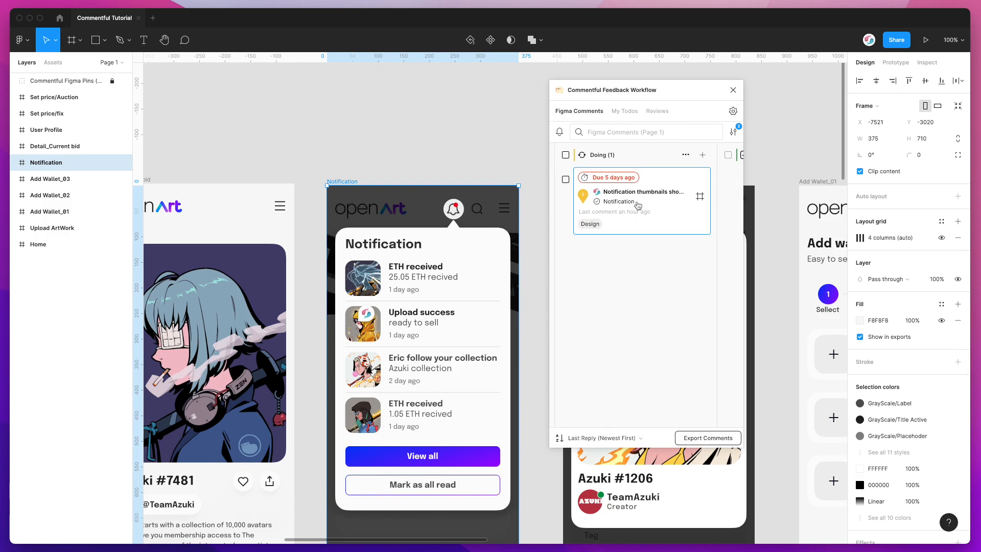
Open the Notification thumbnails thread, review its overview and comments, and close it
left_click(641, 193)
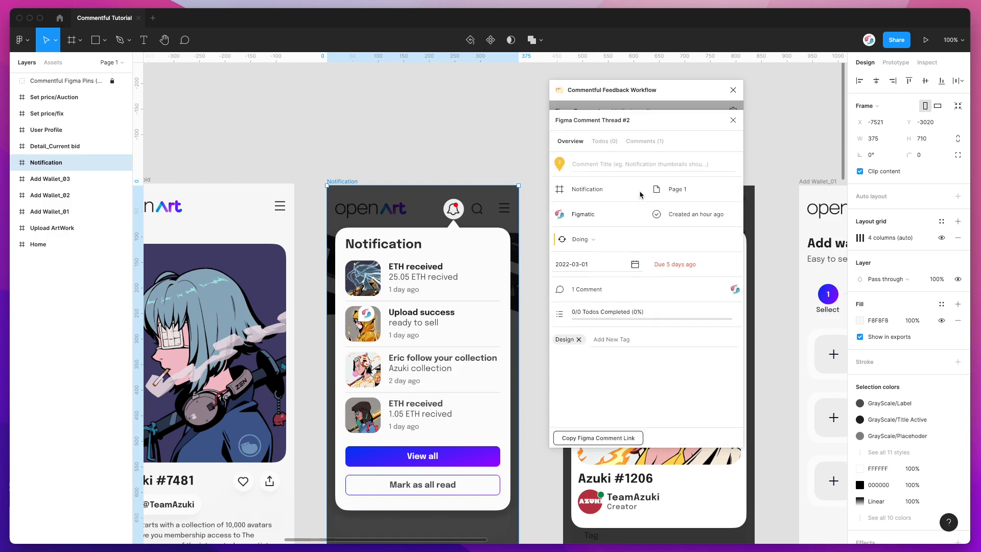
double_click(605, 193)
left_click_drag(653, 90, 640, 100)
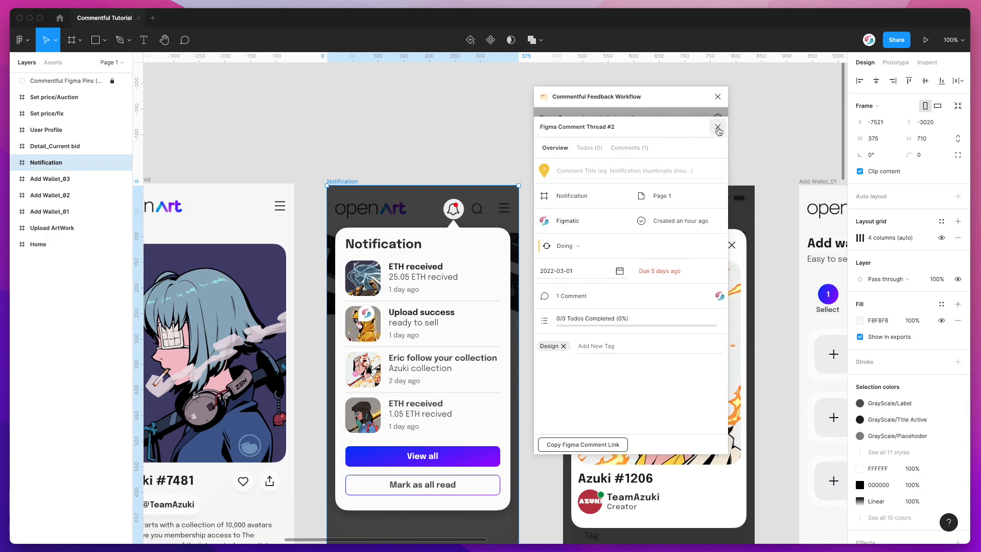
left_click(644, 147)
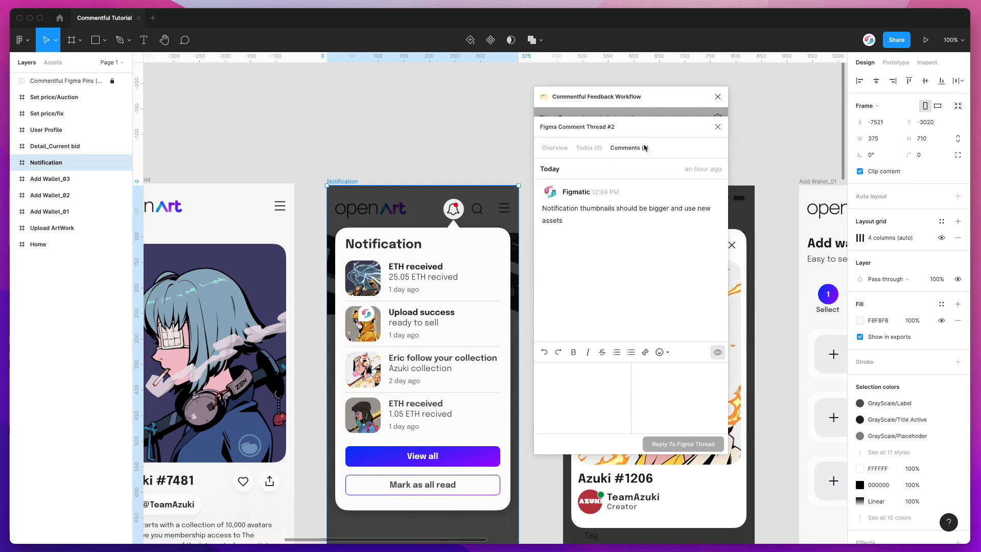
left_click(717, 128)
Search the Figma comments for "up" and for "bo"
left_click(649, 138)
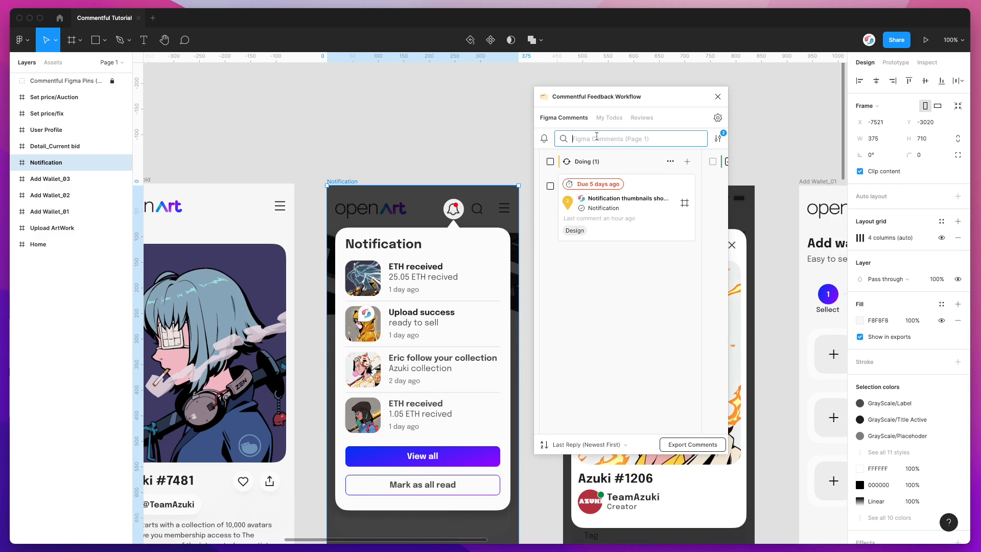
type("up")
key("BackSpace")
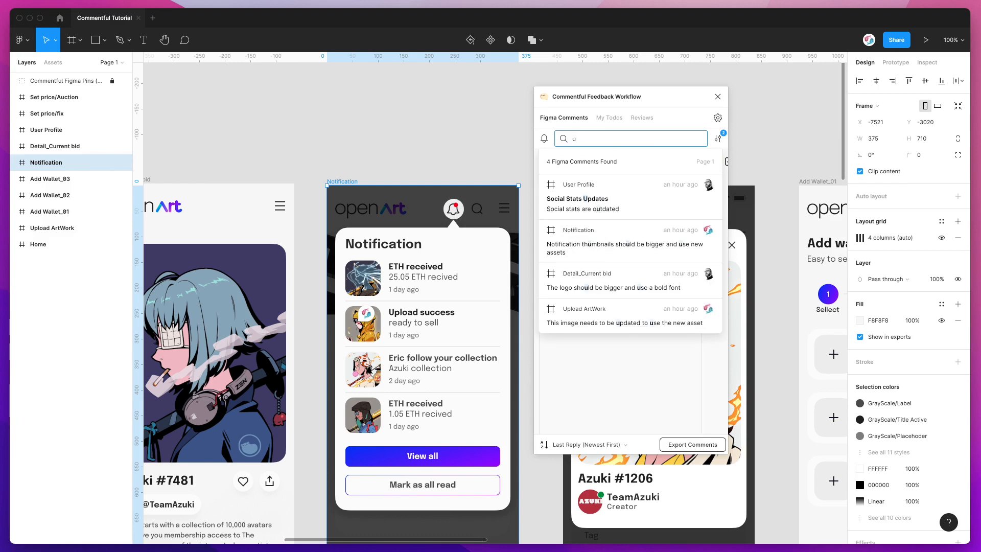
key("BackSpace")
type("bol")
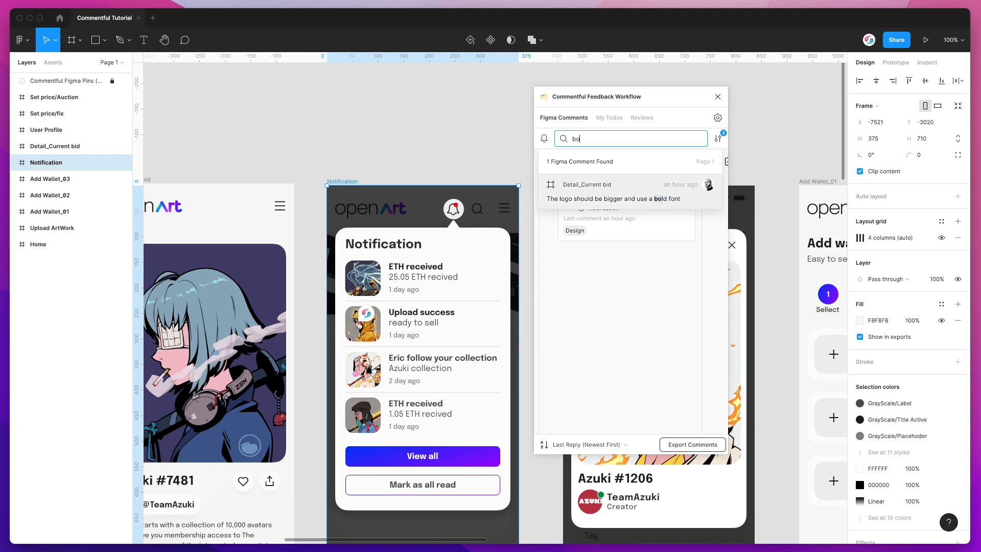
Search the comments for "up" again and open the matching Upload ArtWork thread
key("BackSpace")
key("BackSpace")
type("up")
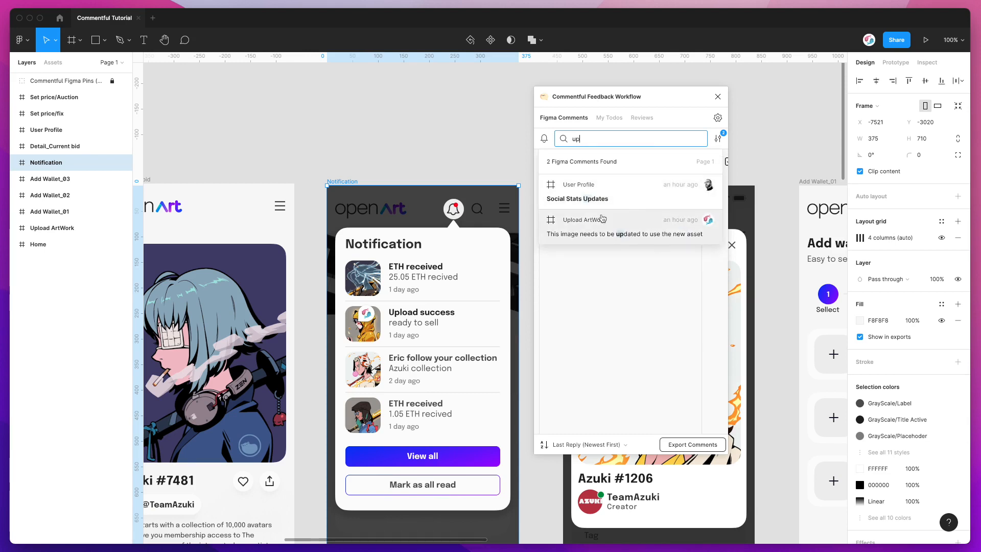
double_click(572, 136)
left_click(636, 228)
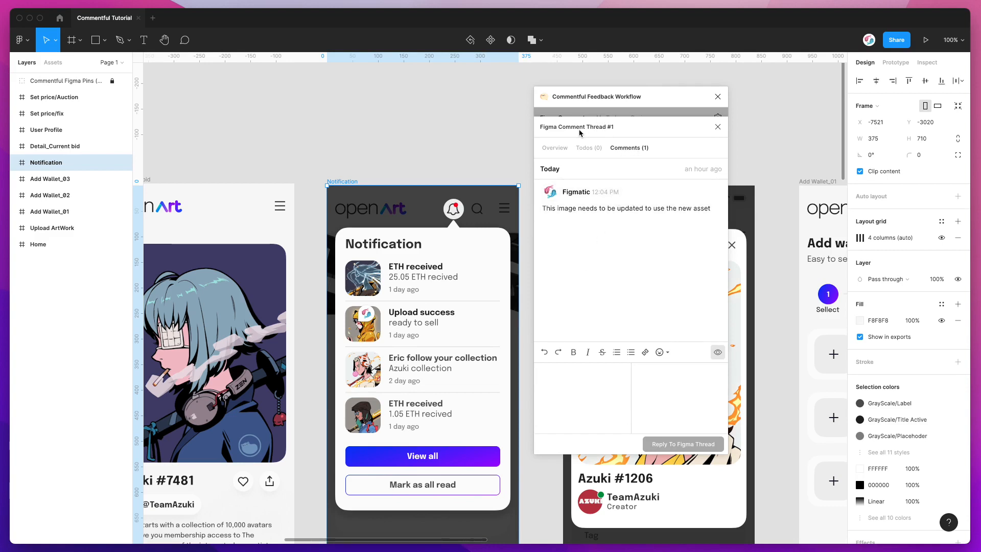
Review the comment, overview details and reply area of the Upload ArtWork thread, and close it
left_click_drag(650, 97, 650, 89)
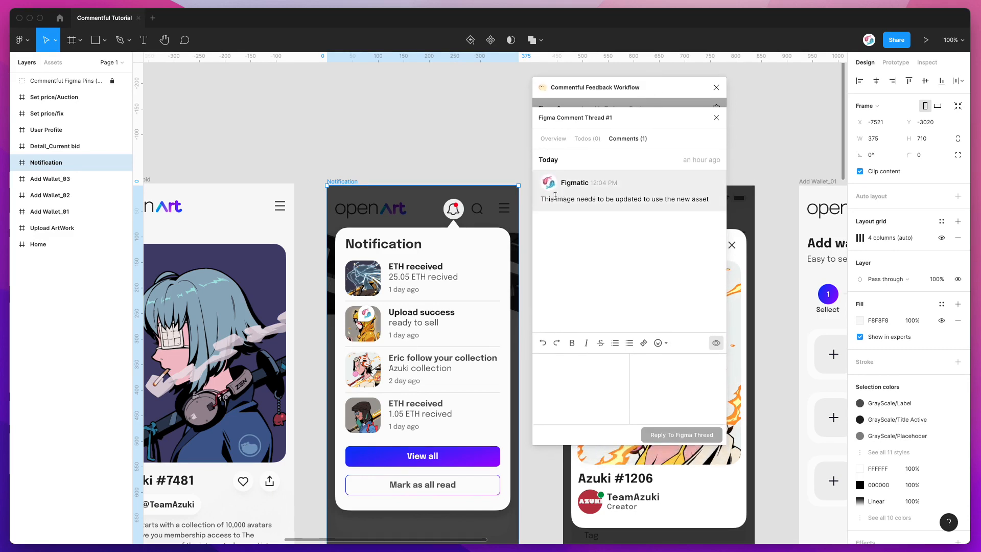
left_click_drag(711, 200, 570, 199)
left_click(560, 139)
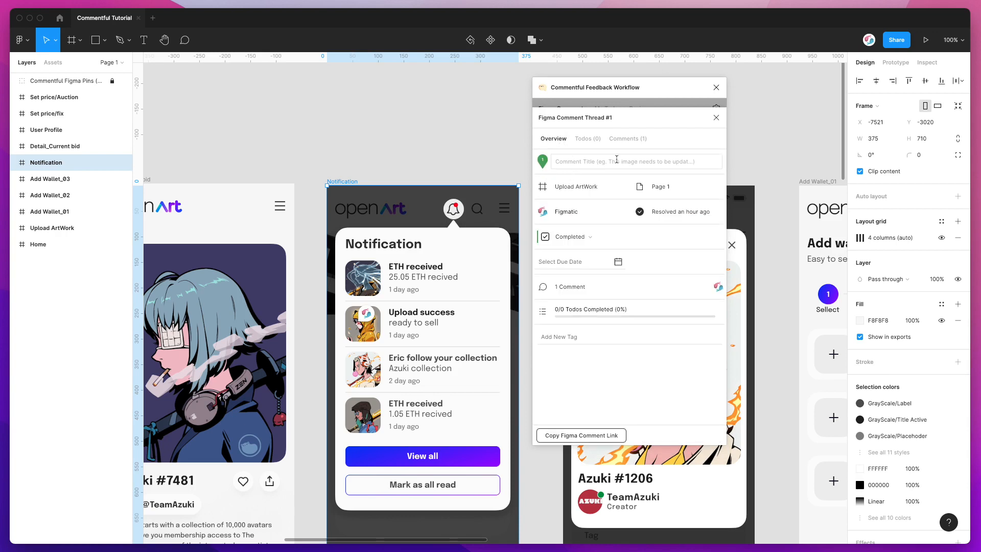
left_click(630, 140)
left_click_drag(652, 91, 652, 88)
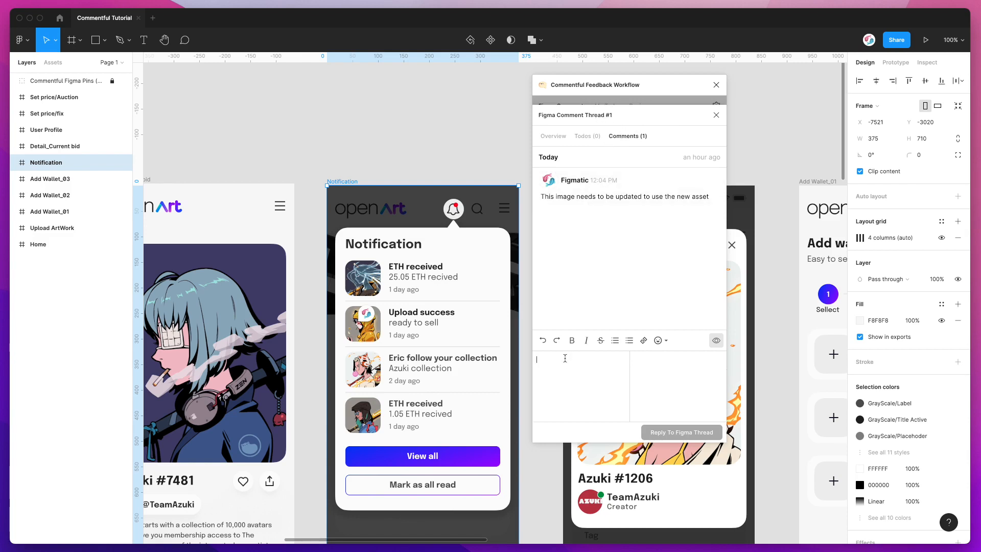
left_click(715, 118)
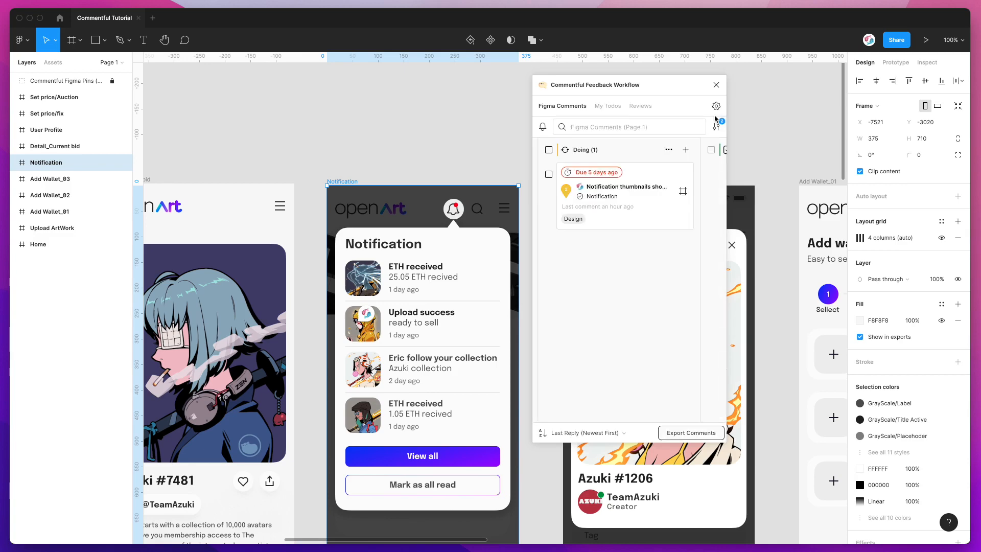
Clear all active comment filters and look through the board's status columns
left_click(717, 127)
left_click(690, 138)
left_click(717, 116)
scroll(648, 165, "left", 2)
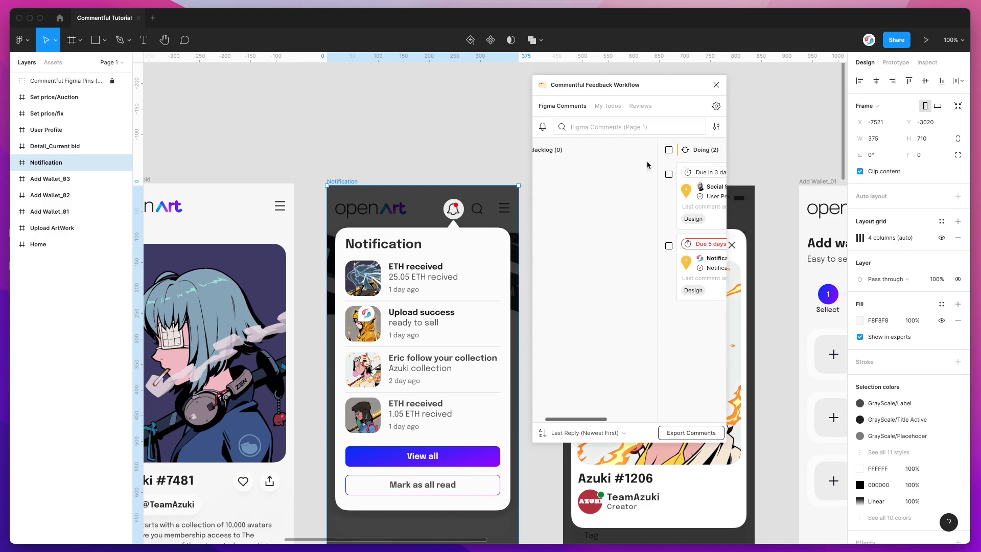
scroll(648, 165, "right", 7)
Set the resolved status filter to show resolved and unresolved Figma comments and return to the board
left_click(715, 127)
left_click(583, 174)
left_click(586, 213)
left_click(717, 116)
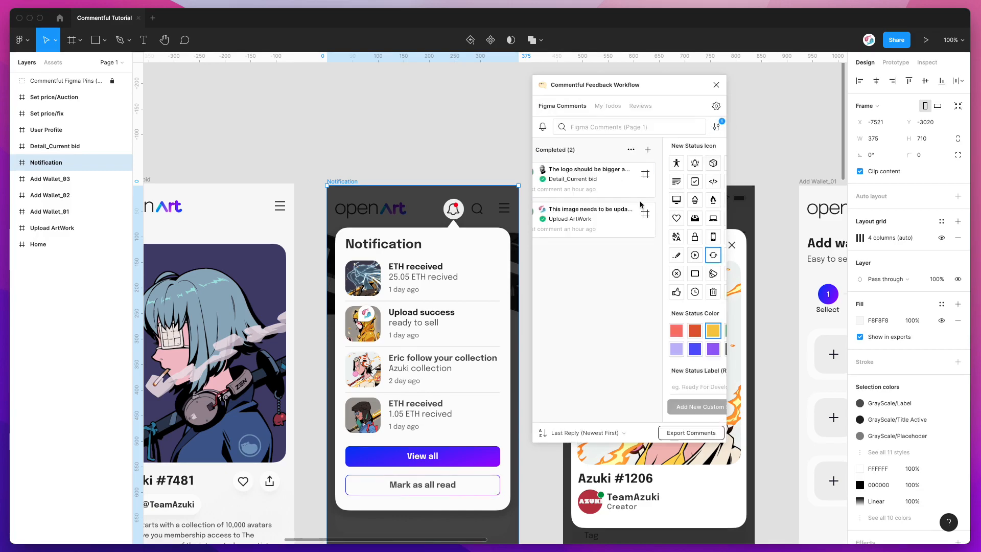
Open the Notification thumbnails comment thread from the Doing column and show its location on the canvas
scroll(637, 217, "left", 4)
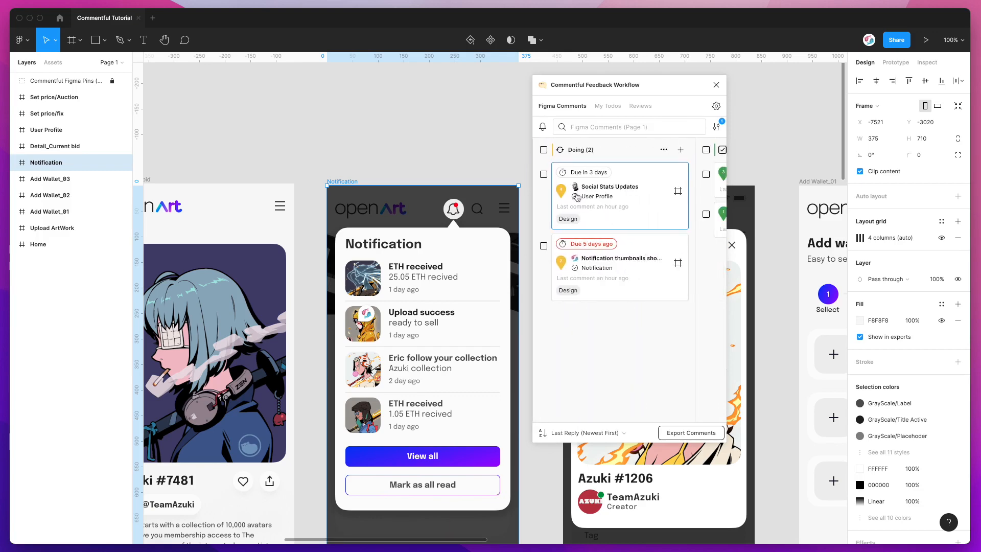
left_click(560, 261)
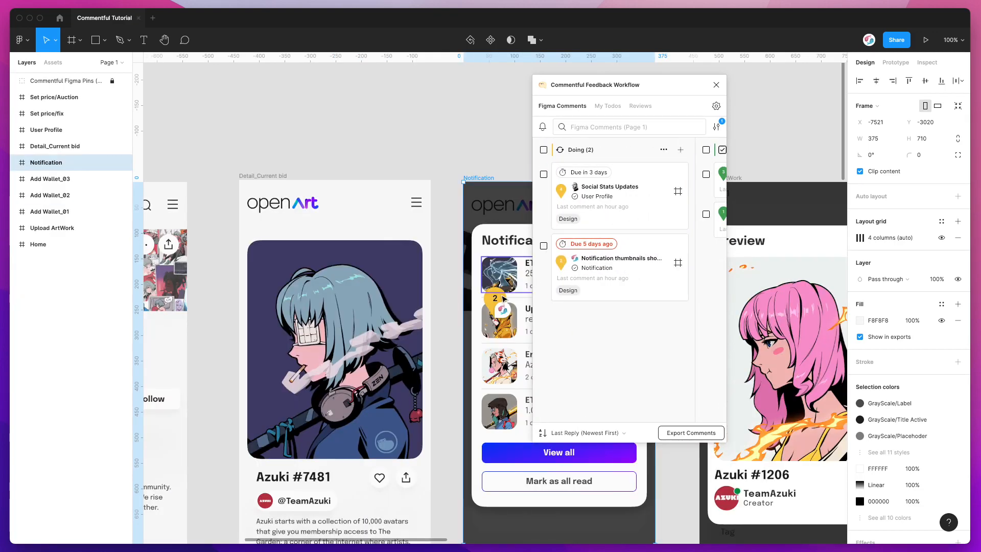
left_click(596, 267)
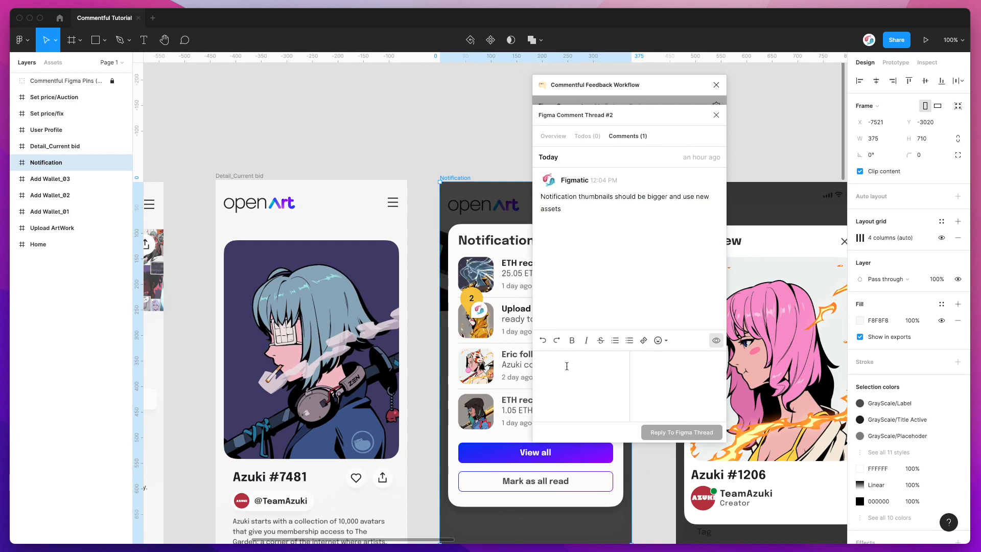
Write the thread reply "No worries, I'll update this straight away"
type("orrie")
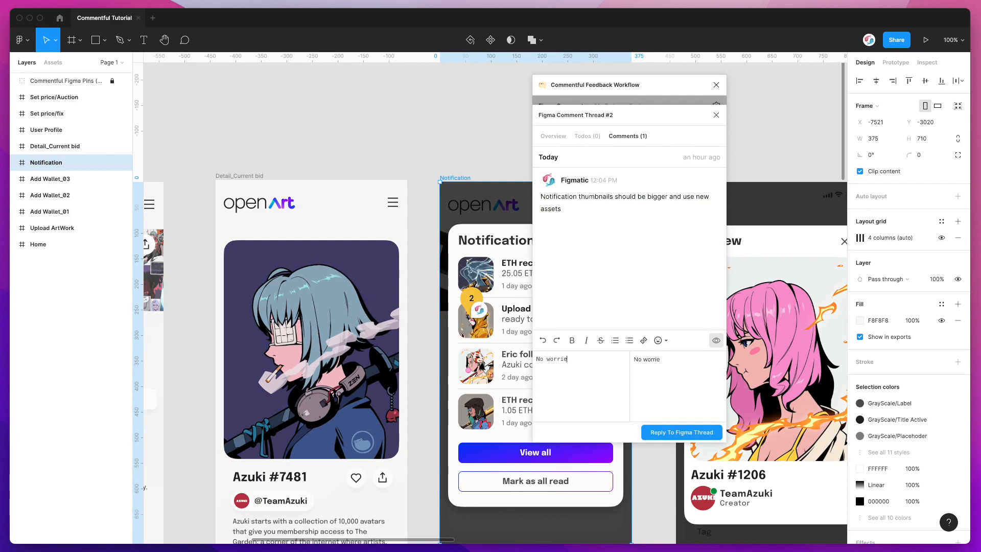
type("s, I'll update this ")
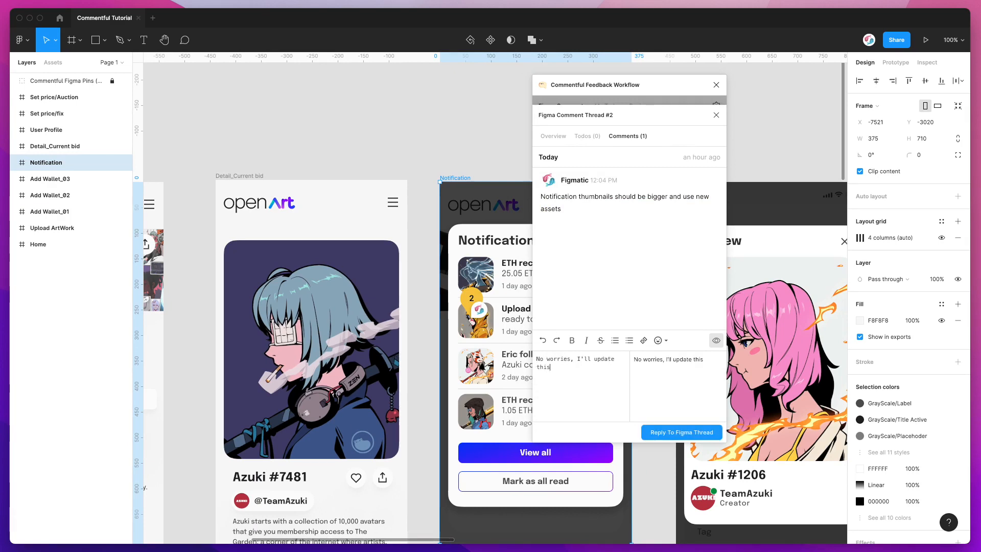
type("straight away")
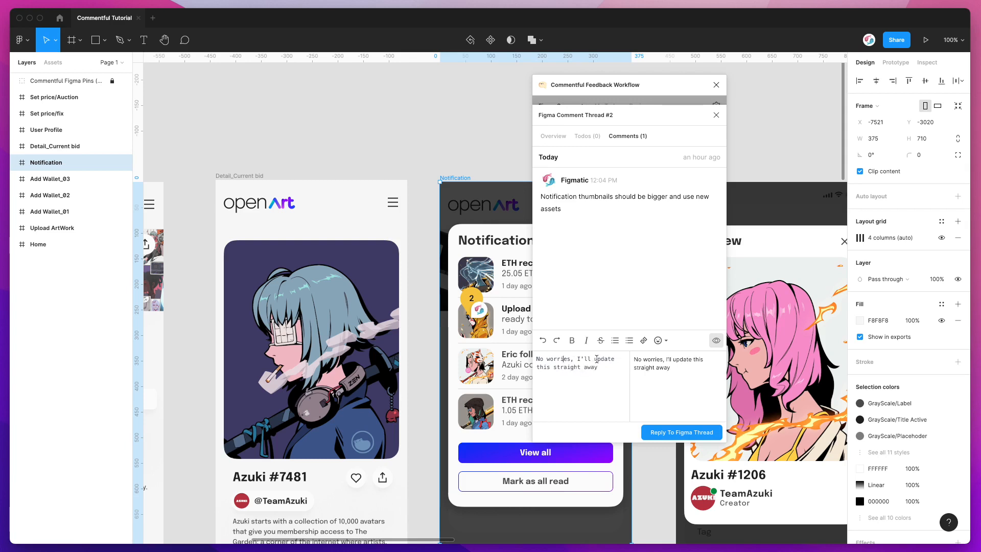
Make the word "update" bold and the words "straight away" italic in the reply
left_click(572, 340)
left_click(572, 376)
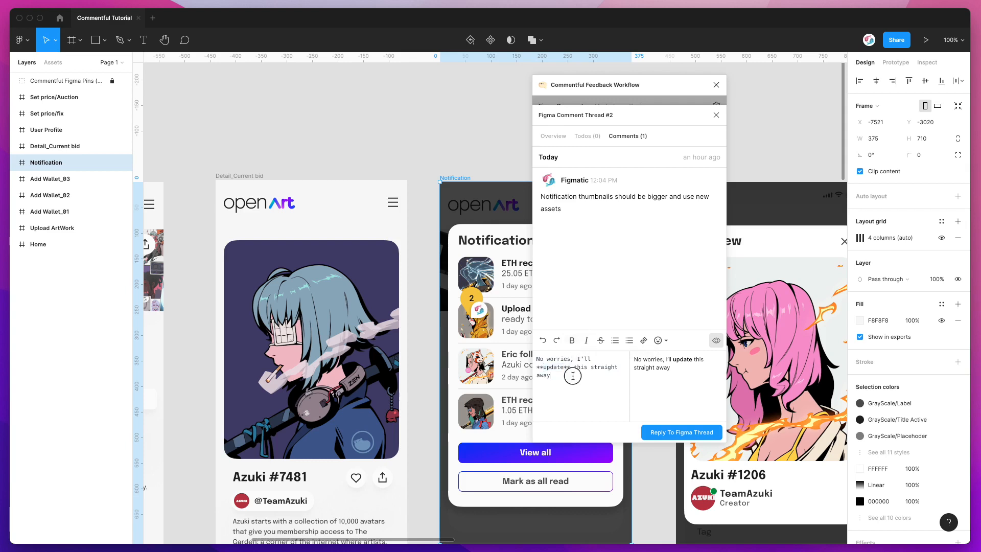
double_click(603, 366)
left_click_drag(590, 367, 598, 379)
left_click(586, 340)
left_click(577, 374)
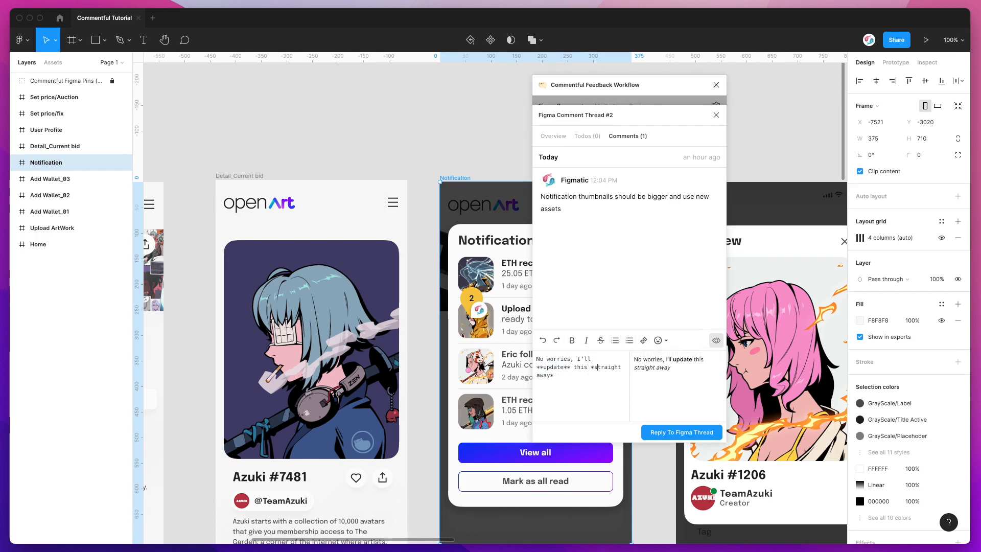
Add an unordered list below the reply sentence with the items image.jpg and image2.jpg
left_click(570, 381)
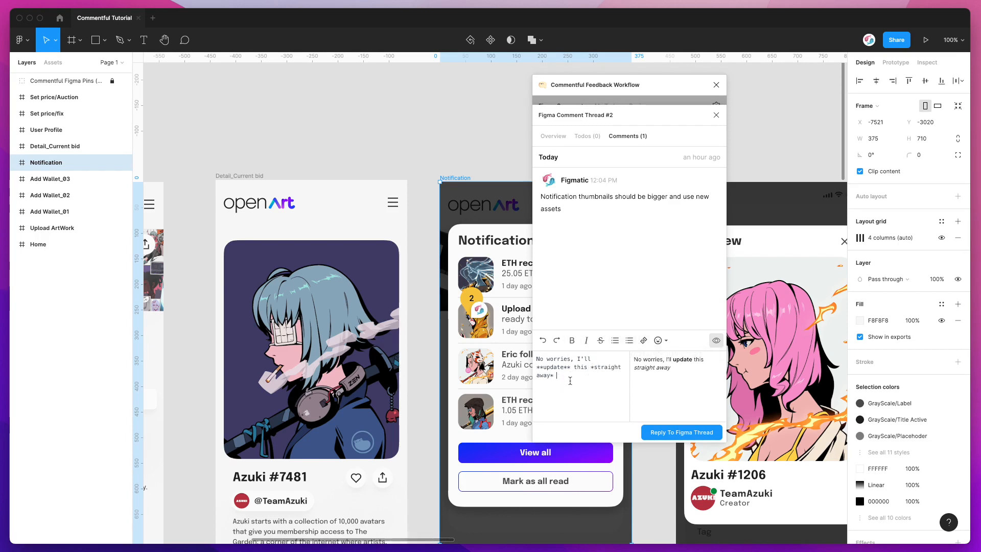
left_click(629, 340)
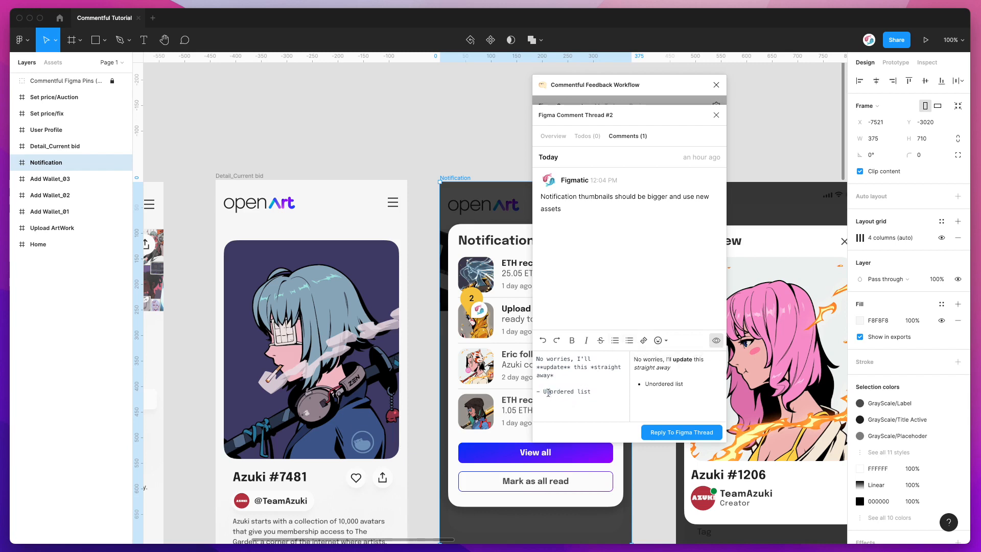
type("image.jpg - ")
type("image2.jpg")
Insert the line "I'm uploading:" above the bulleted list in the reply
left_click(593, 379)
key("Return")
key("Return")
type("I'm ")
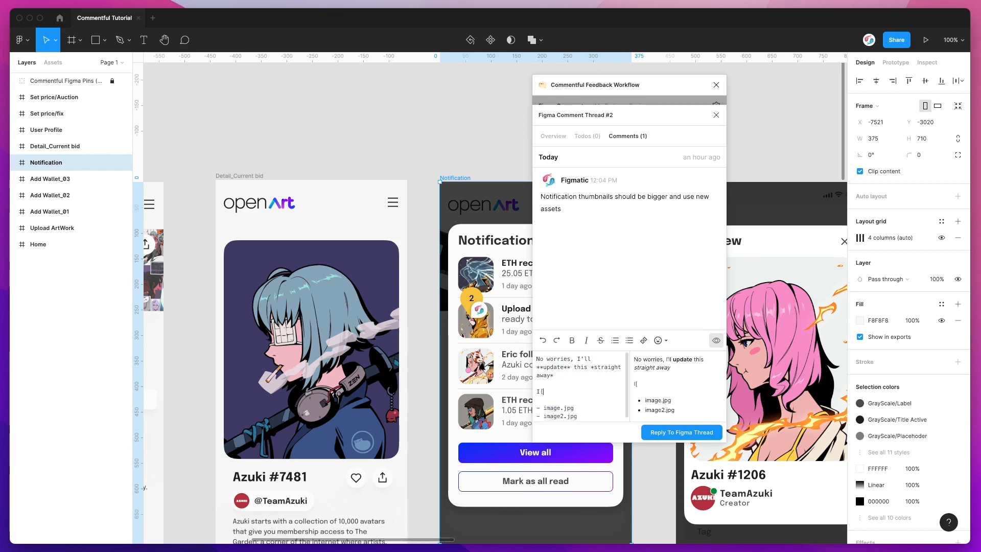
type("uploading:")
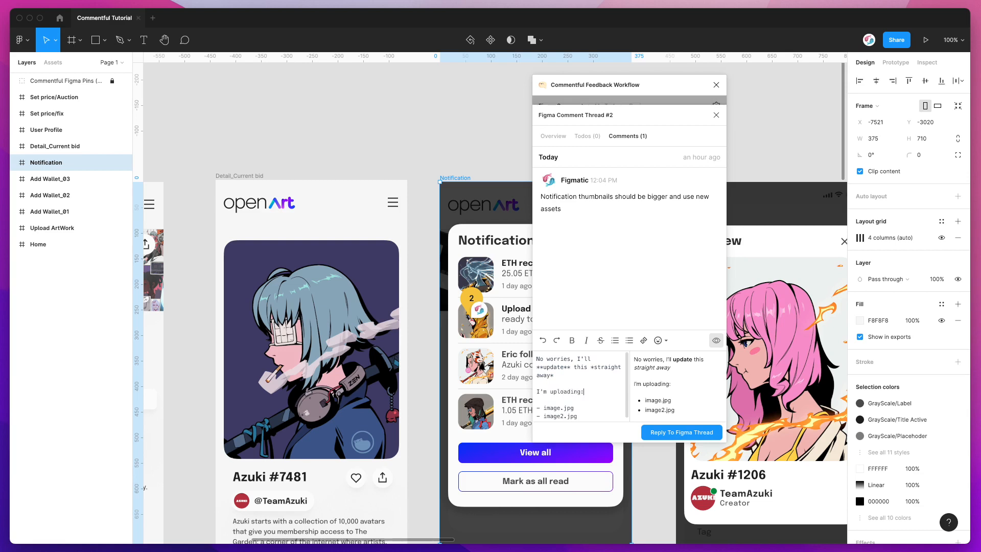
Add a third item, two.jpg, to the end of the reply's bulleted list
left_click(595, 411)
key("Return")
type("To")
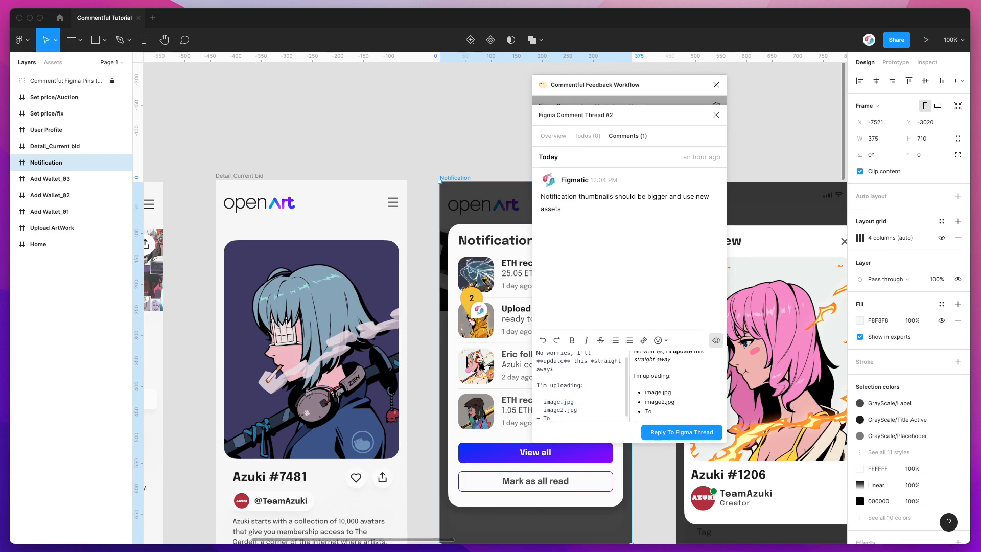
type("o.jpg")
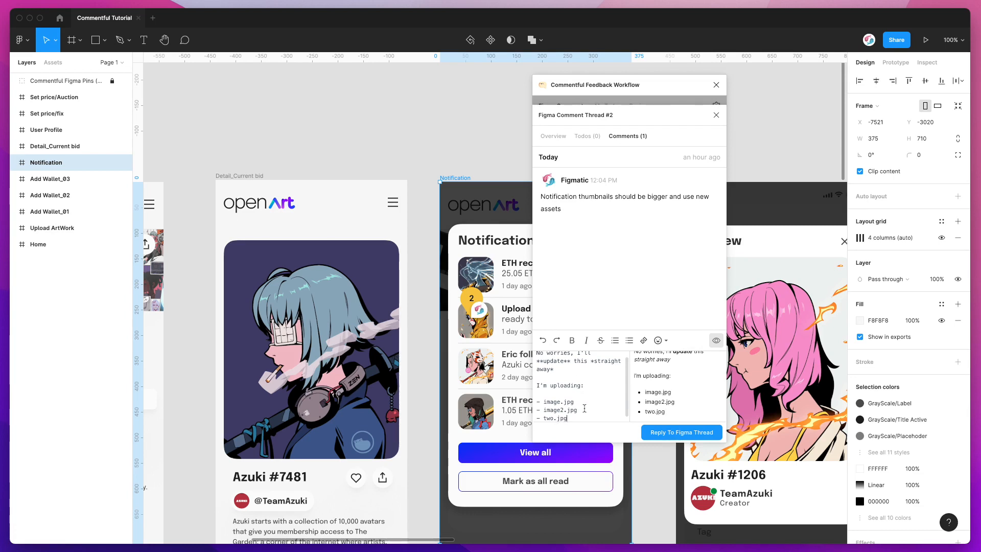
Insert the innocent emoji after "straight away" in the reply
left_click(591, 385)
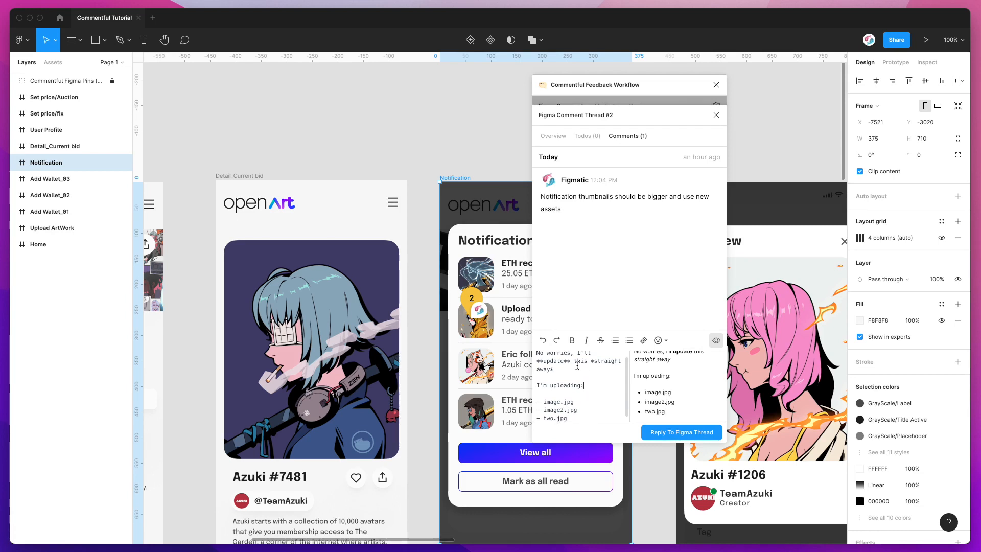
left_click(659, 341)
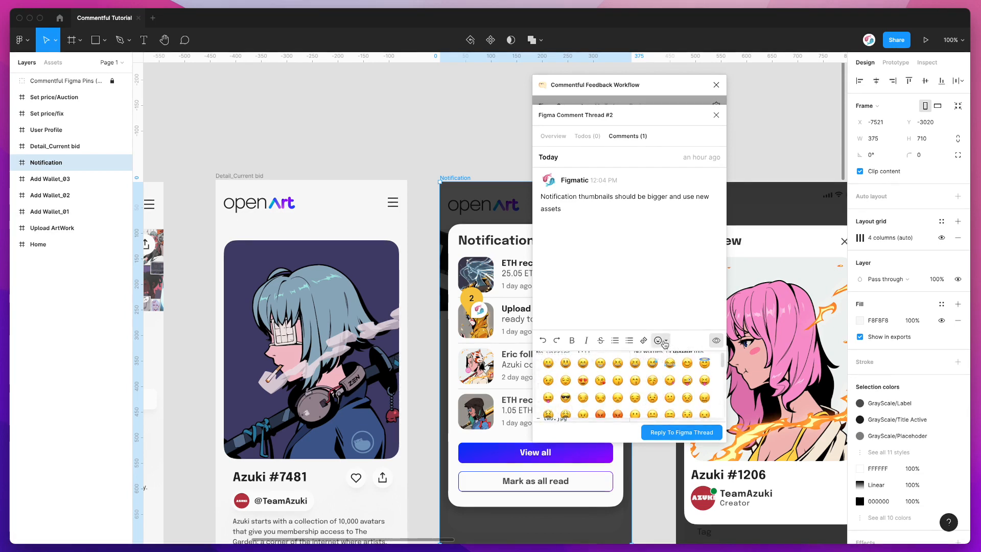
left_click(704, 362)
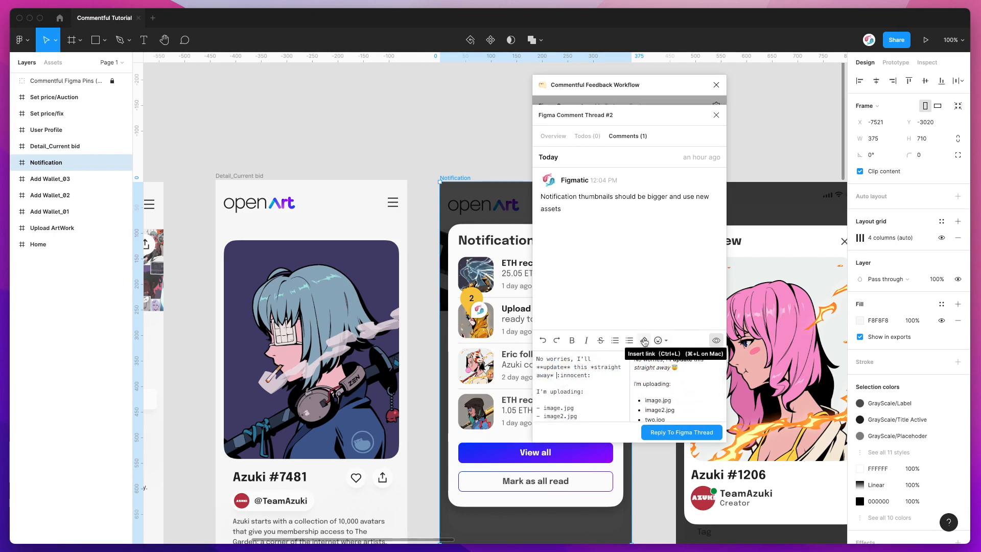
left_click(593, 360)
scroll(591, 365, "down", 1)
double_click(565, 380)
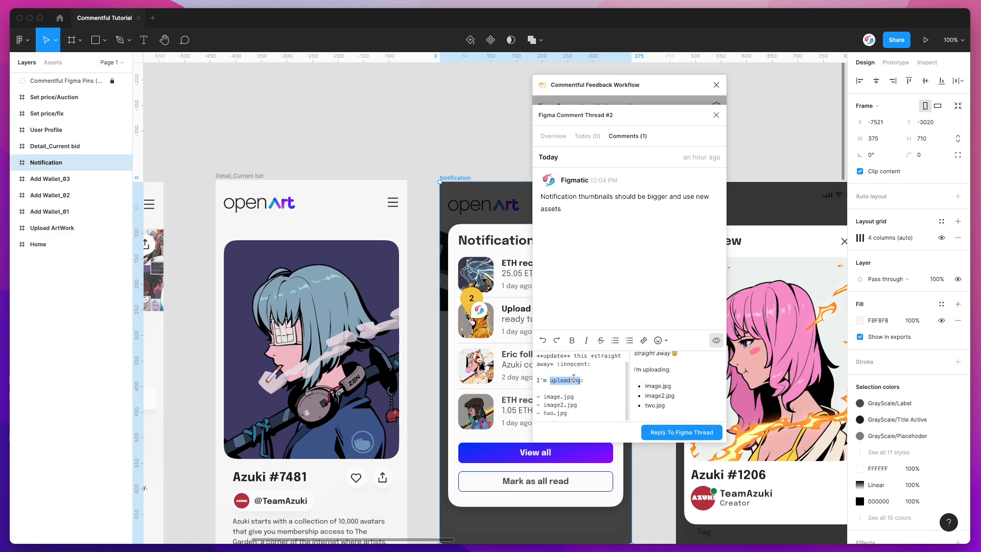
left_click(644, 341)
left_click(614, 381)
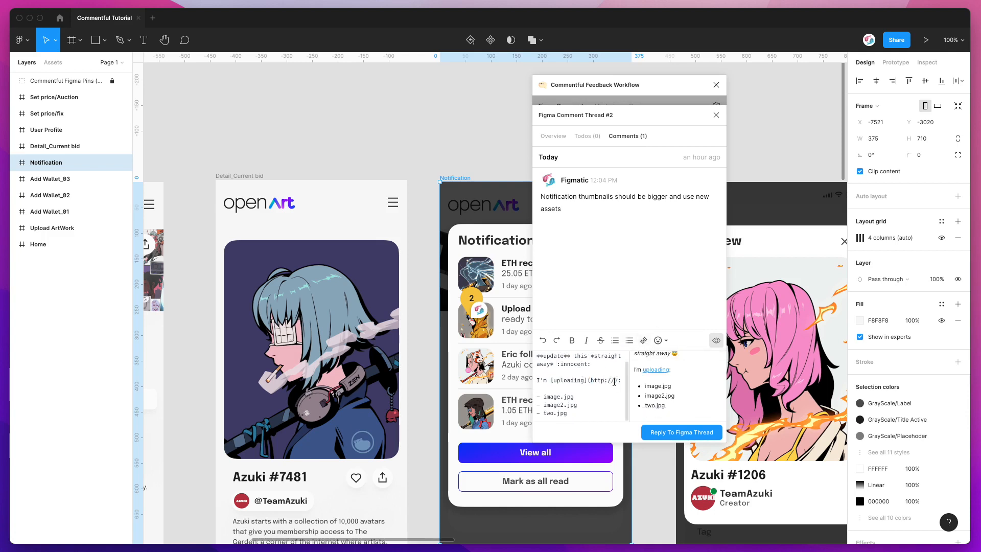
type("figmat")
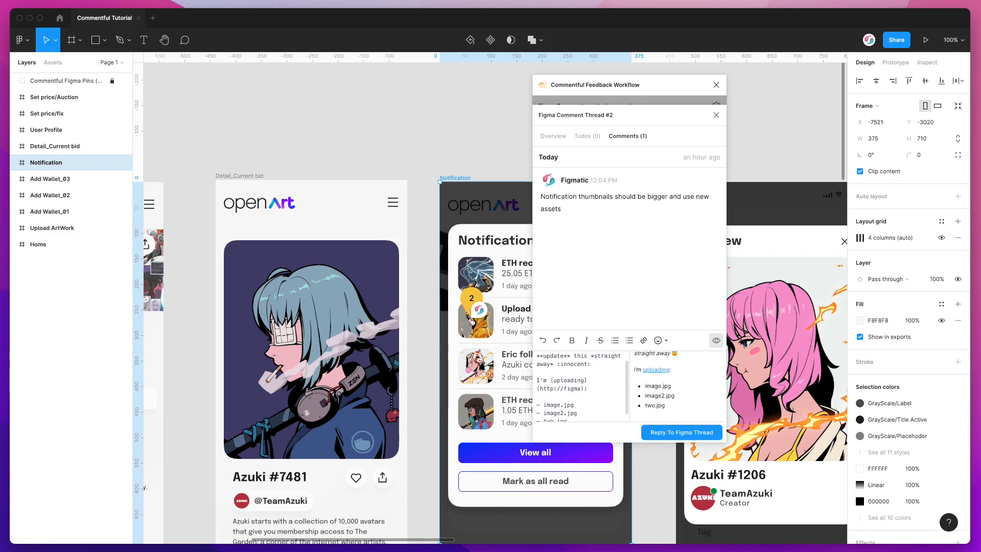
left_click(602, 380)
scroll(659, 394, "up", 2)
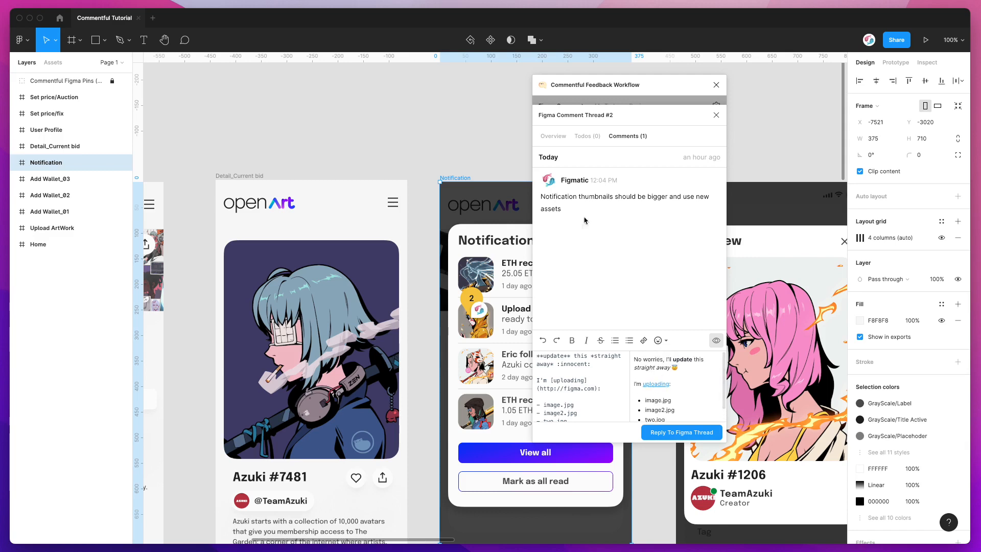
Post the reply to the Figma thread and review the formatted message
left_click(672, 432)
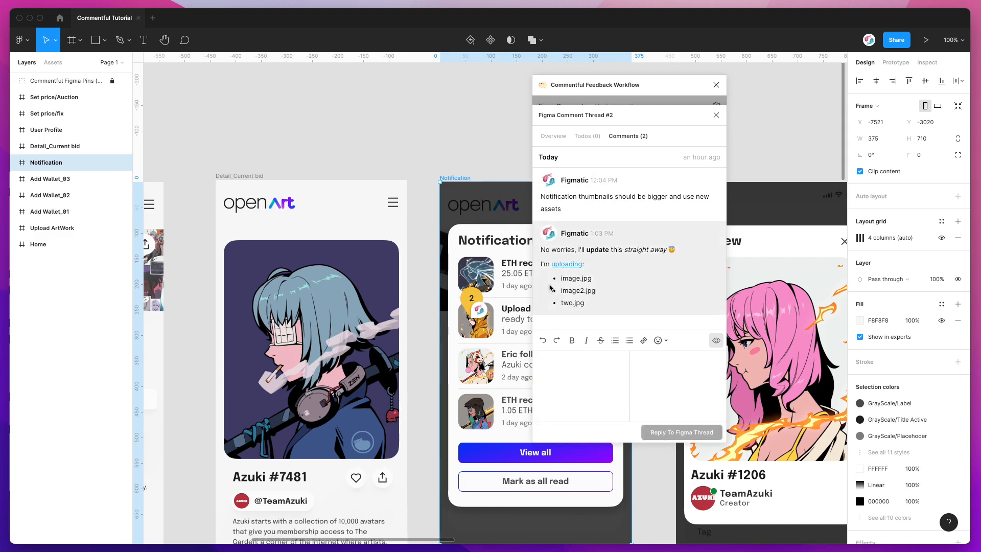
left_click_drag(541, 251, 604, 296)
left_click(605, 296)
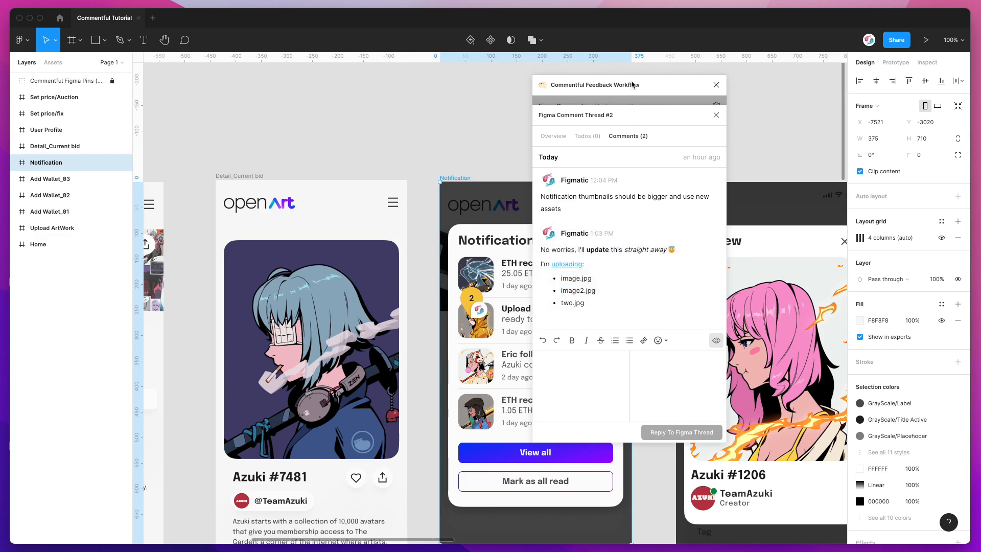
Move the plugin window off the Notification frame and open Figma's own comment thread from the pin there
left_click_drag(632, 84, 695, 87)
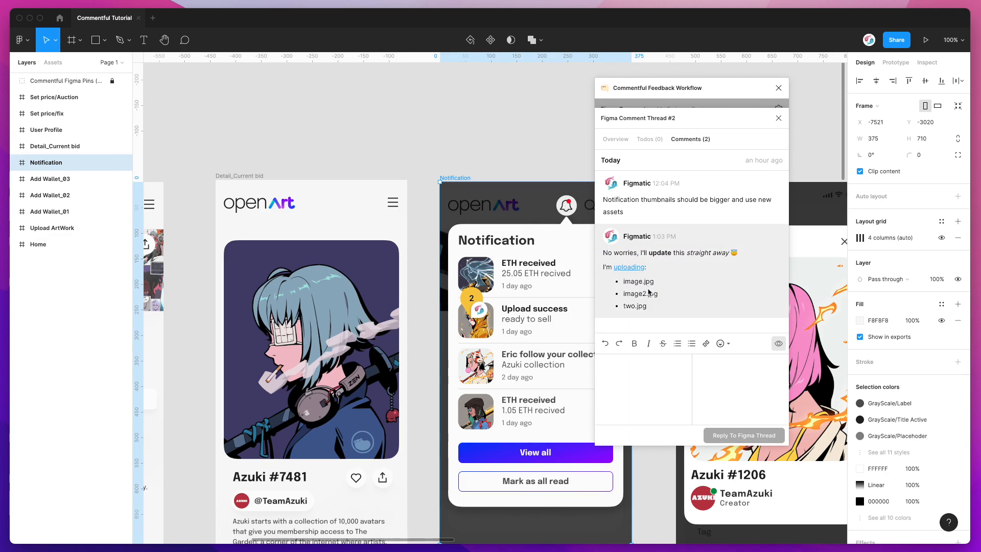
left_click_drag(713, 88, 345, 89)
scroll(570, 136, "left", 2)
mouse_move(533, 308)
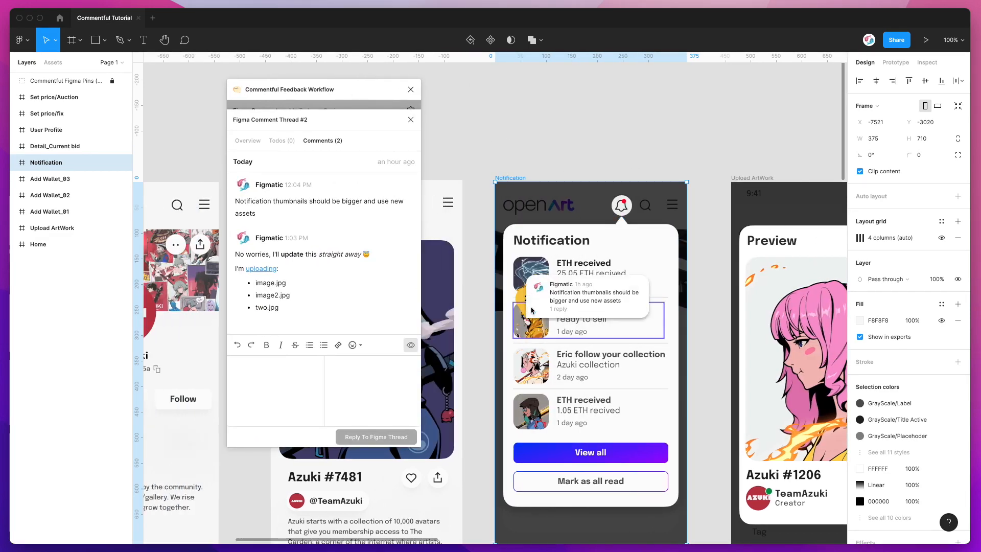
left_click(564, 303)
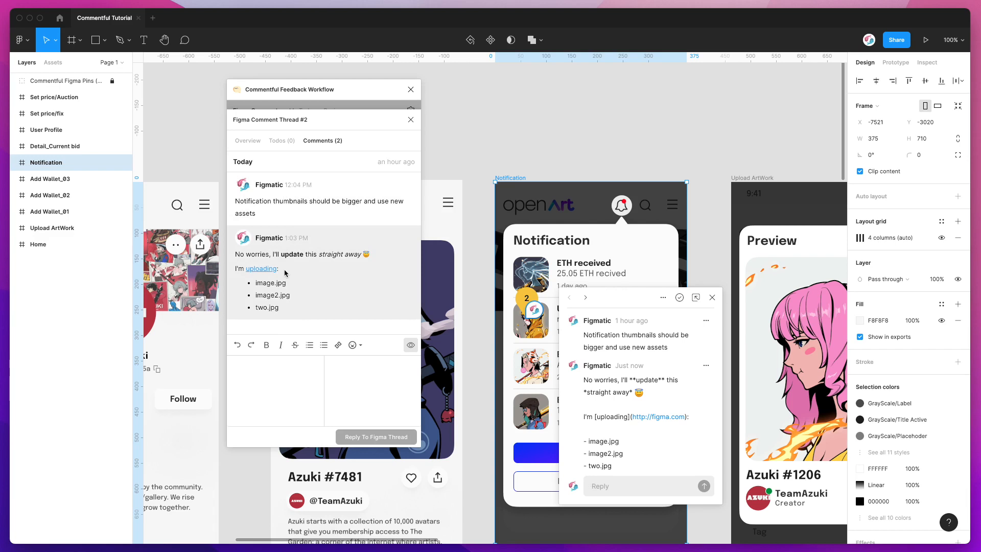
Compare the Markdown text of the reply in Figma's own comment thread with its formatted version in the plugin
left_click_drag(310, 88, 318, 95)
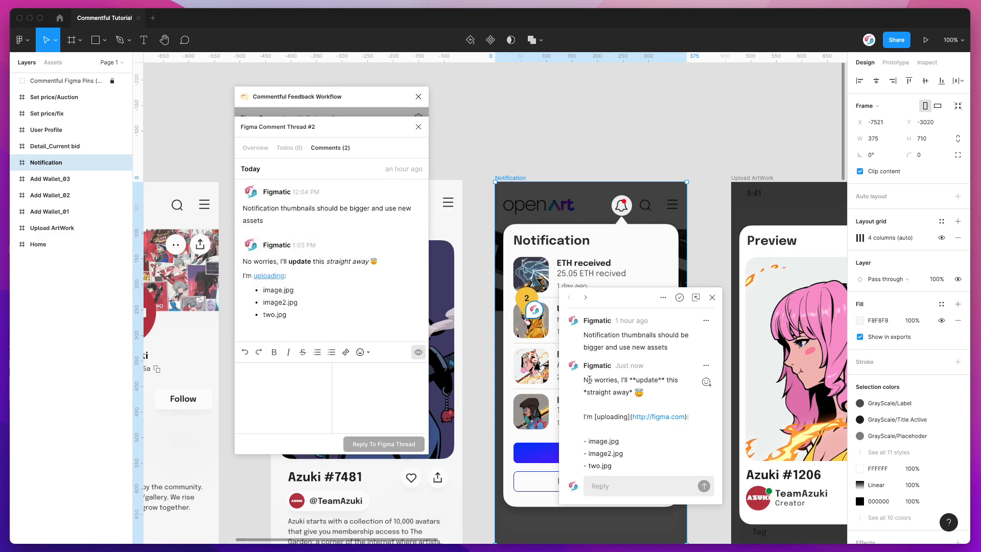
left_click_drag(584, 382, 649, 395)
left_click(655, 393)
mouse_move(629, 380)
left_mouse_down()
mouse_move(664, 380)
mouse_move(631, 380)
left_mouse_up()
left_click(663, 385)
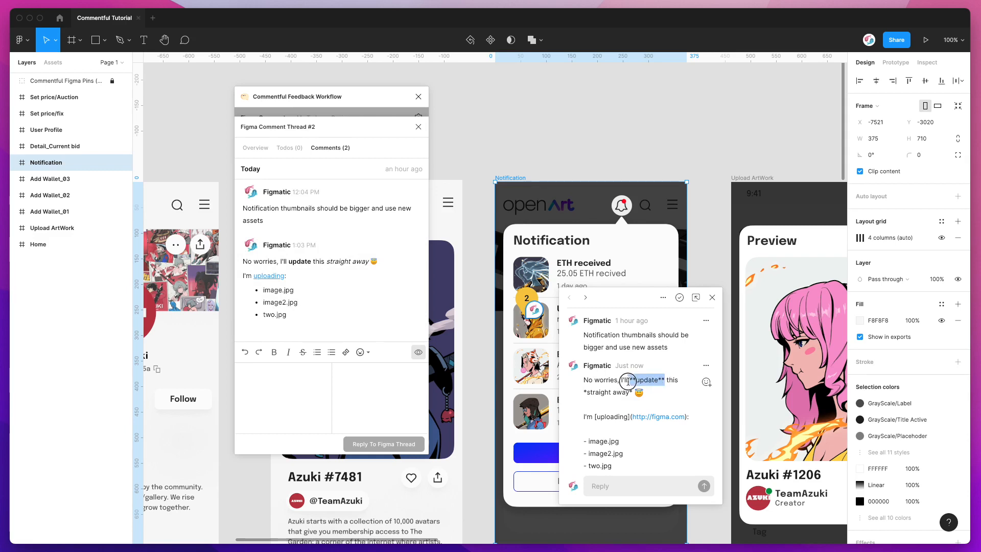
left_click(629, 390)
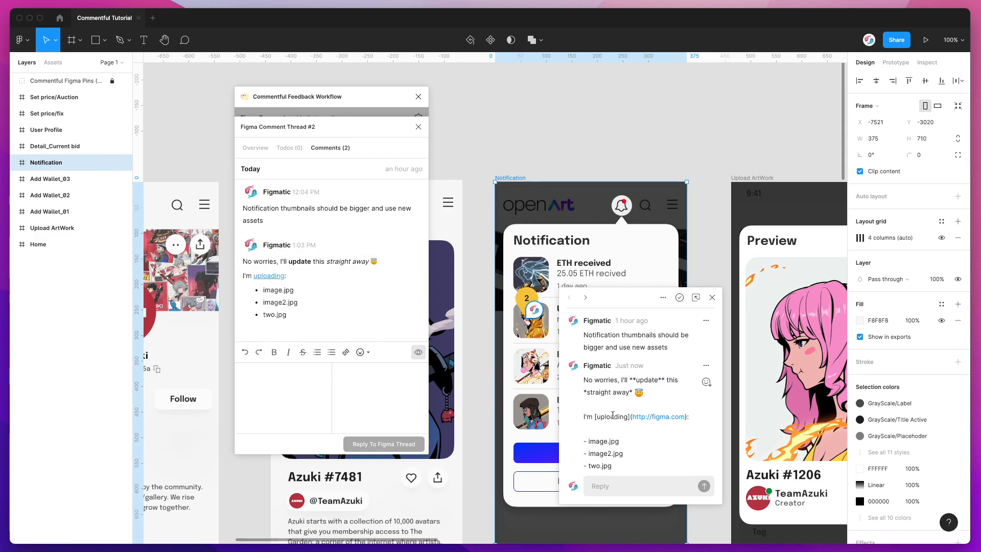
left_click_drag(632, 380, 662, 379)
left_click(618, 385)
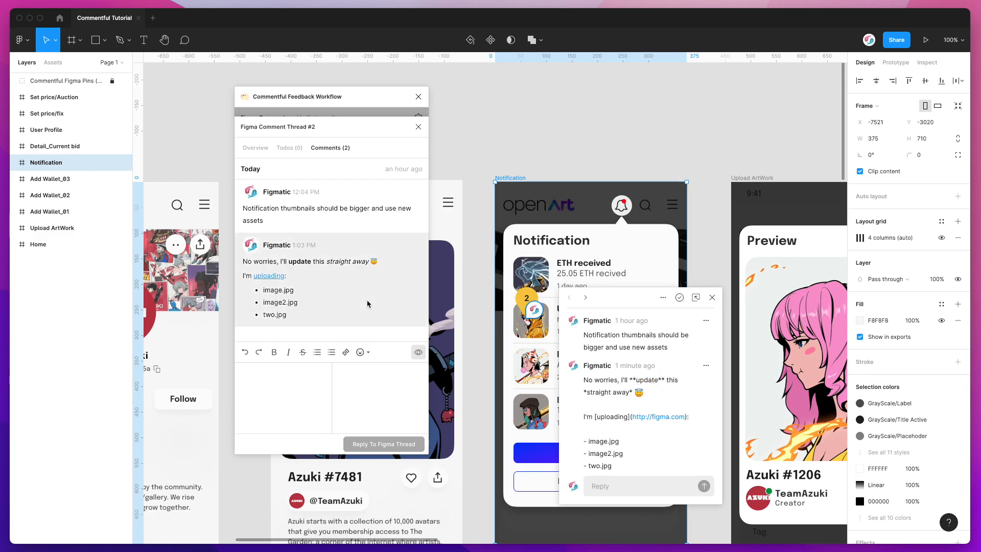
left_click_drag(348, 100, 354, 94)
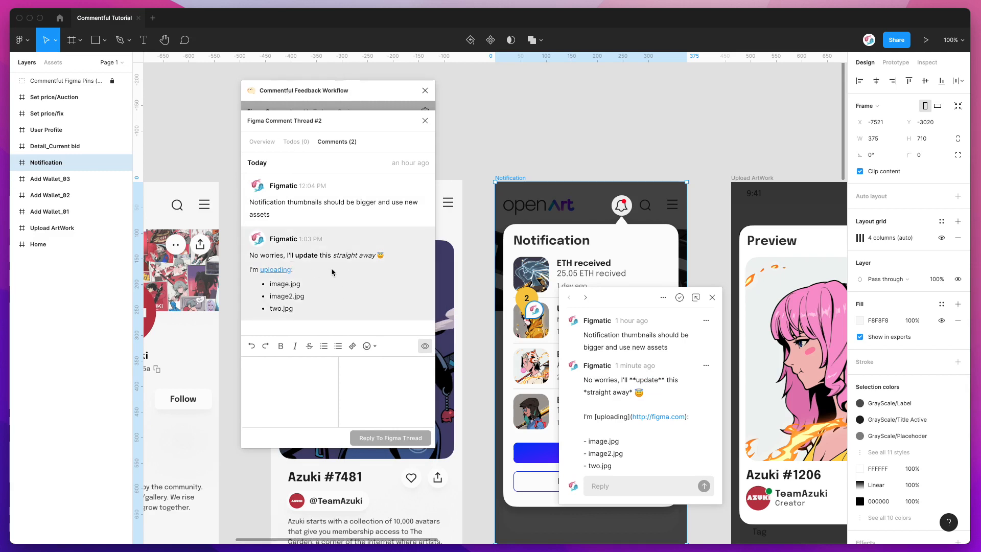
left_click_drag(267, 284, 306, 312)
left_click_drag(295, 254, 361, 255)
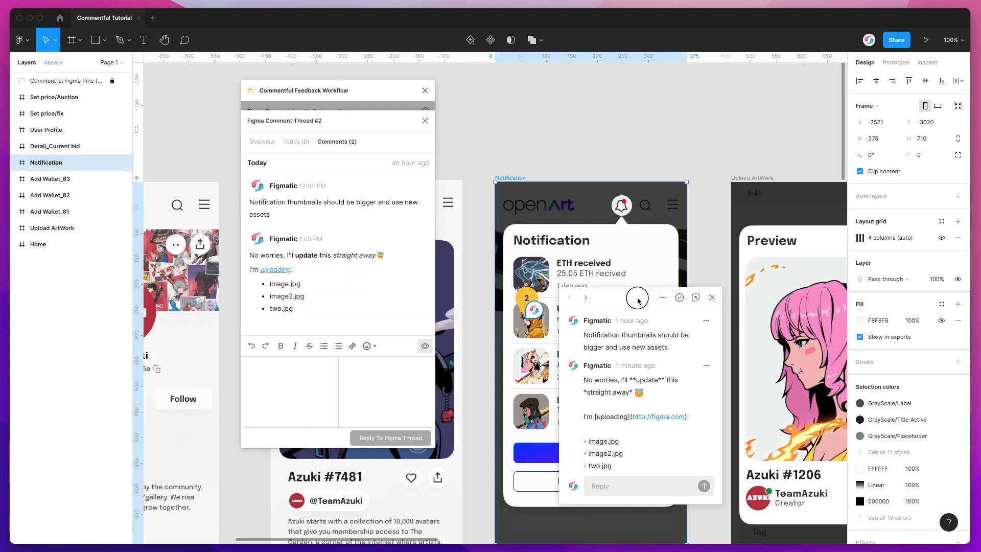
Close Figma's own comment thread and move the plugin window back over the Notification frame
left_click_drag(637, 299, 630, 185)
left_click(689, 173)
left_click_drag(349, 91, 581, 99)
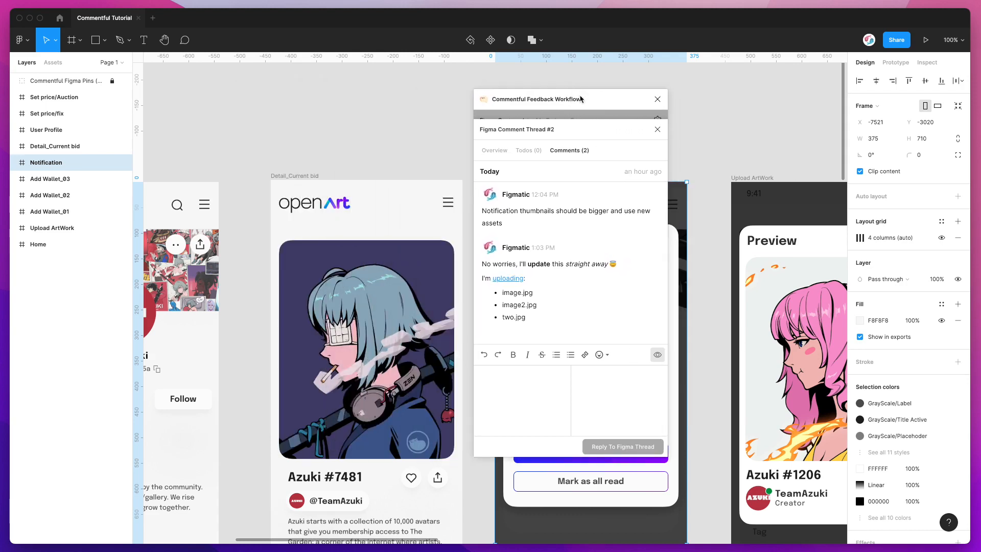
Add the todo "Upload image.jpg from Dropbox" to the Notification thumbnails comment thread
left_click_drag(502, 292, 533, 292)
left_click(529, 151)
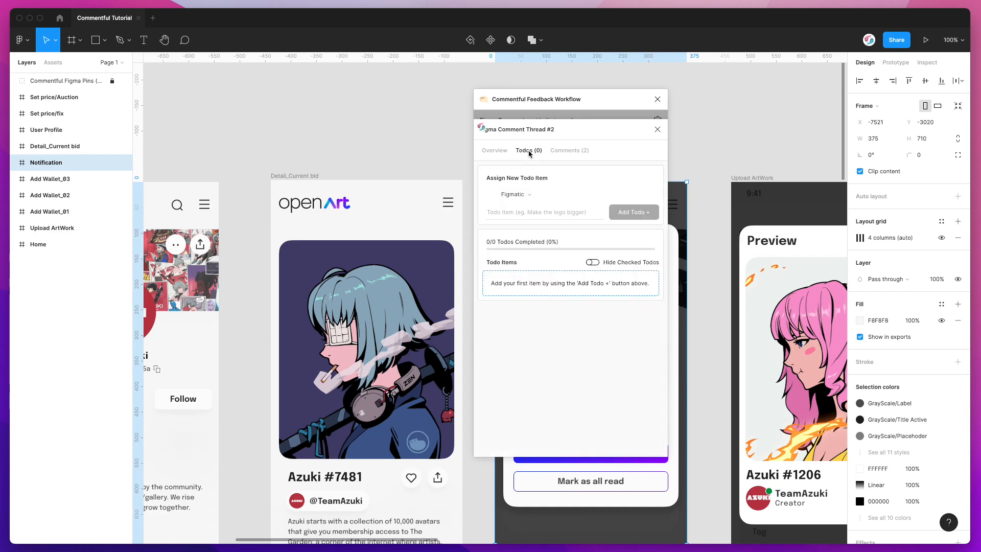
left_click(524, 205)
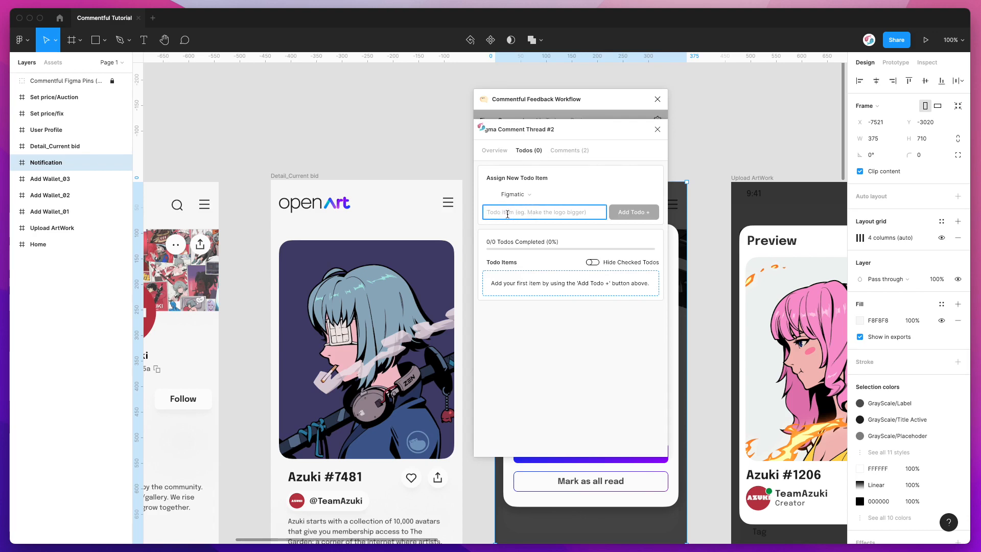
type("Upload image.jpg from Dropbox")
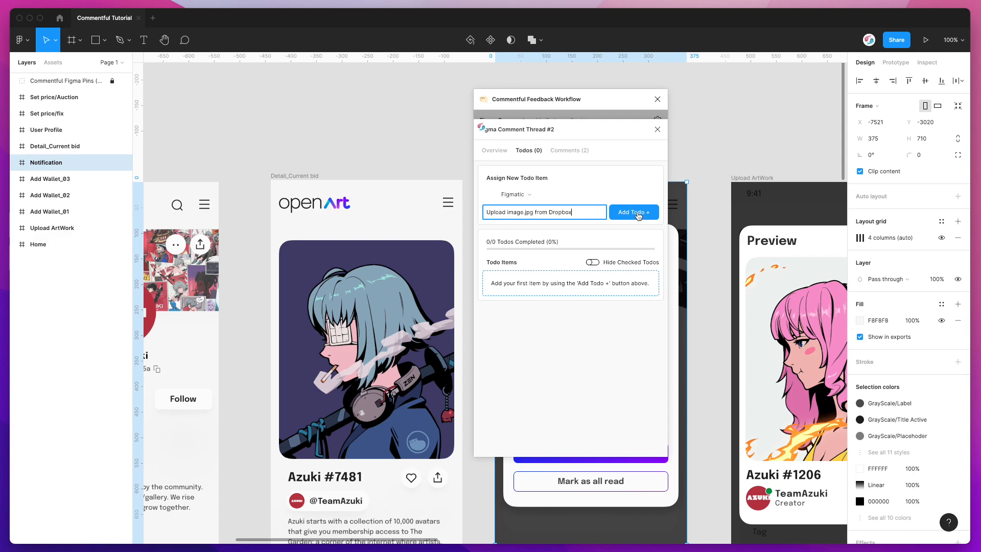
left_click(638, 216)
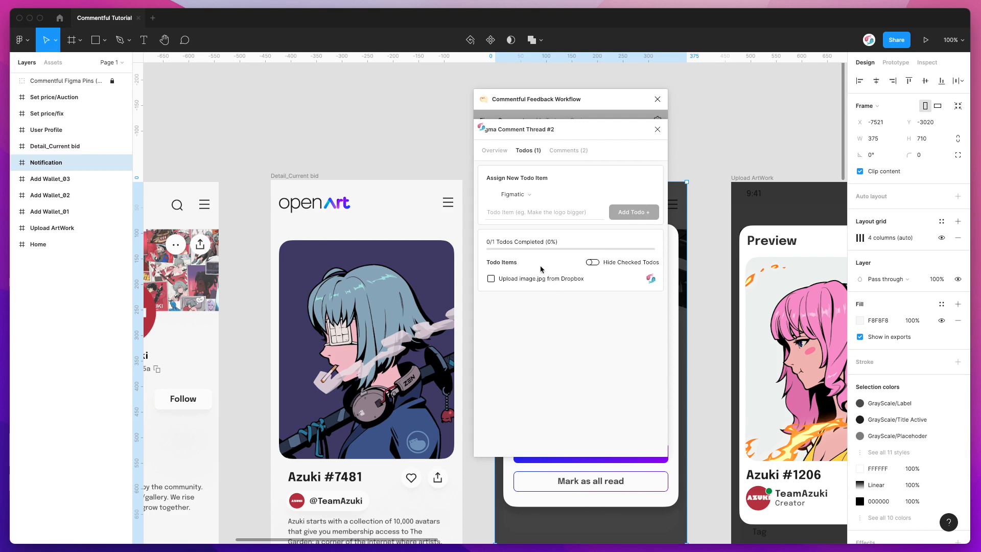
Add a second todo, "Upload second image from Dropbox", to the same comment thread
left_click(526, 213)
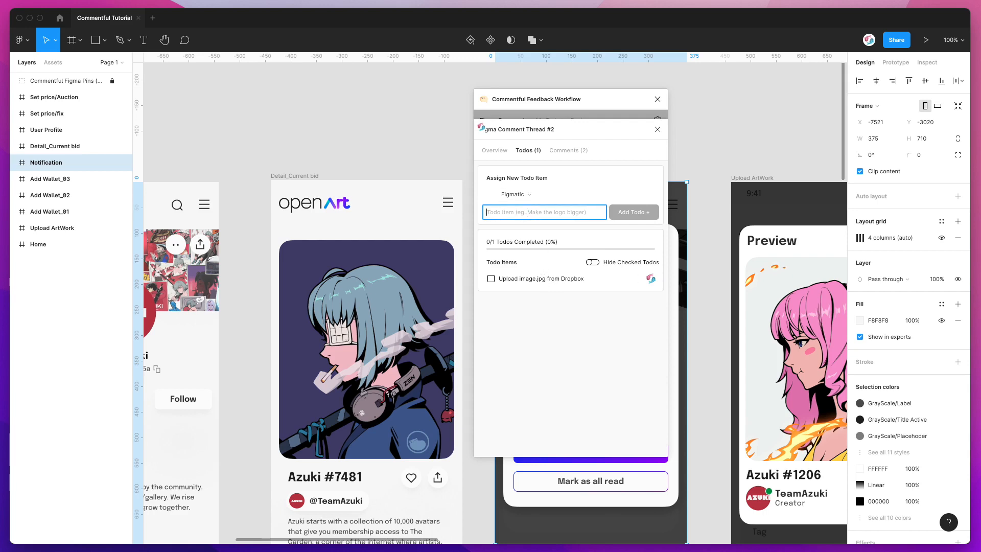
type("Upload second image from Dropbox")
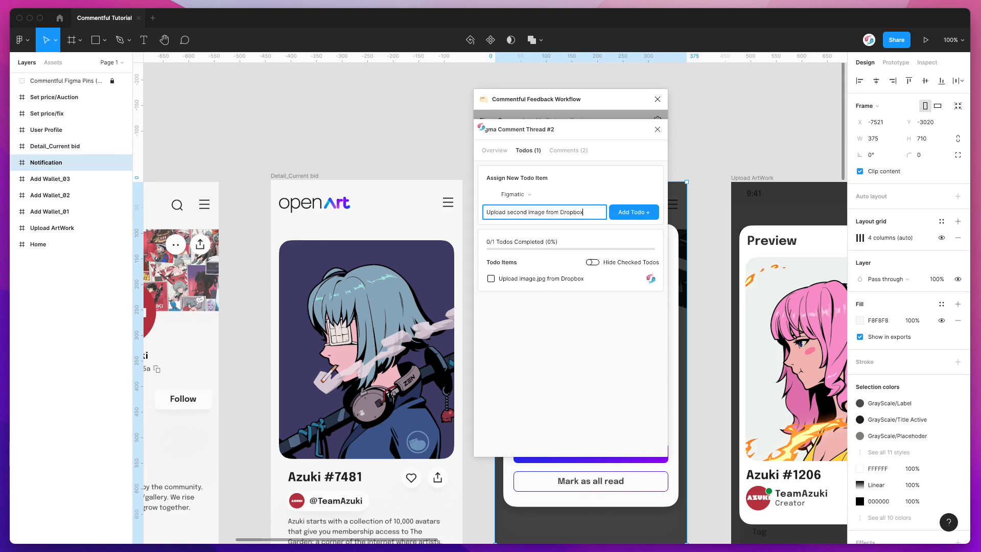
left_click(644, 213)
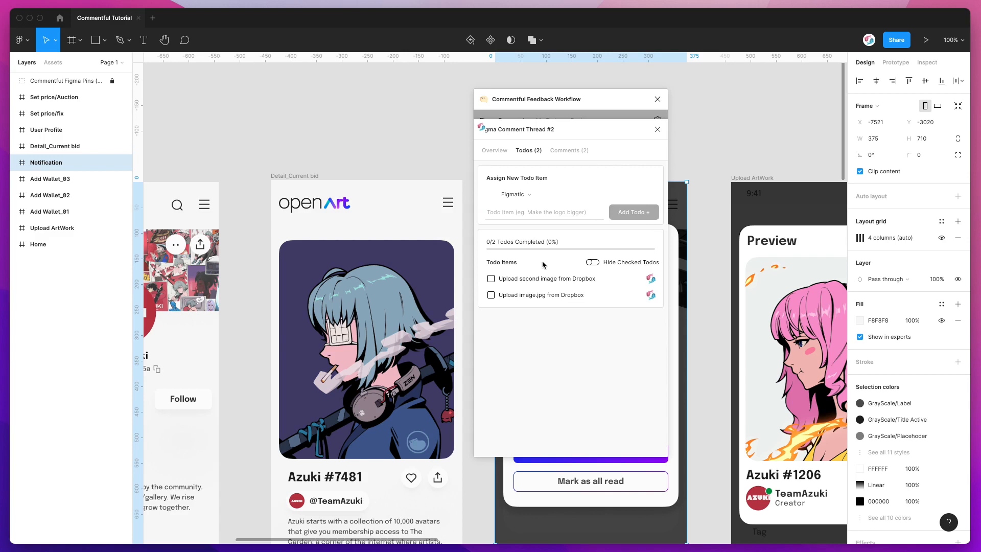
Mark the "Upload second image from Dropbox" todo as done, and switch the hiding of checked todos on and off again
left_click(516, 280)
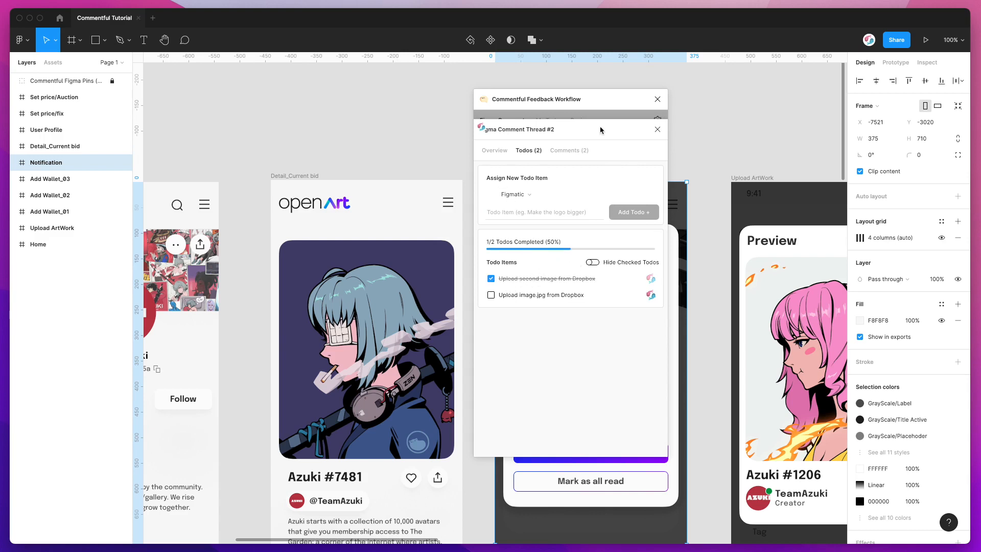
left_click(593, 261)
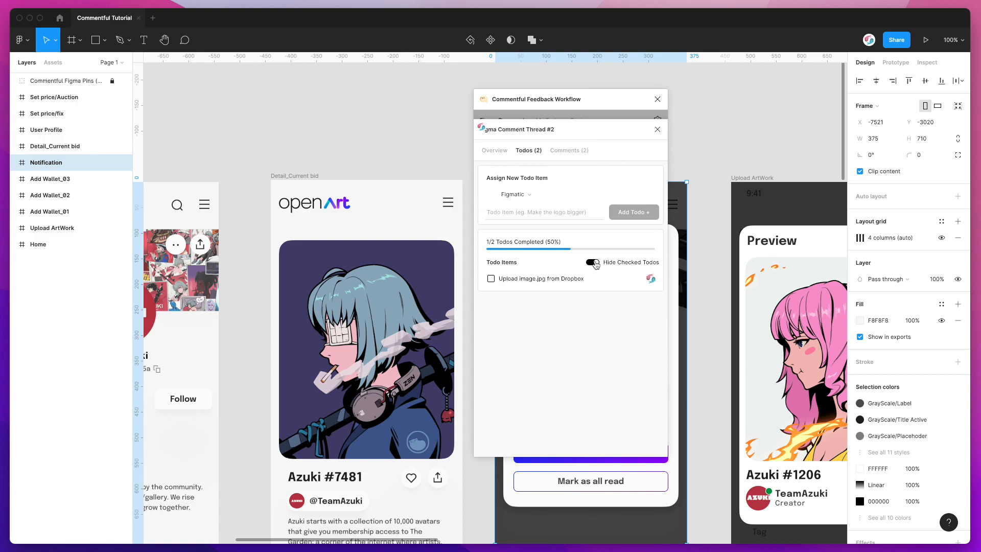
left_click(594, 263)
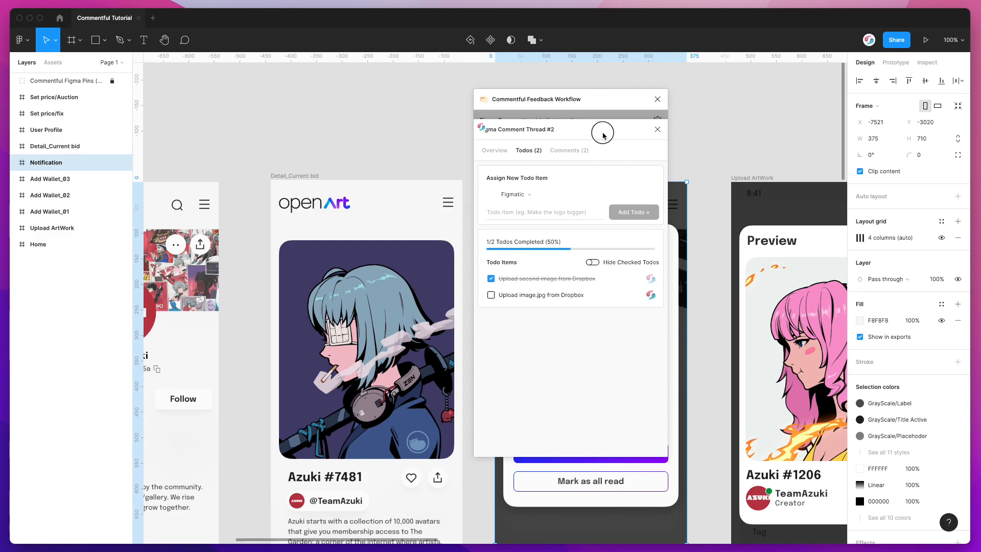
Close the comment thread and show the assigned todos for this page in My Todos
left_click(657, 131)
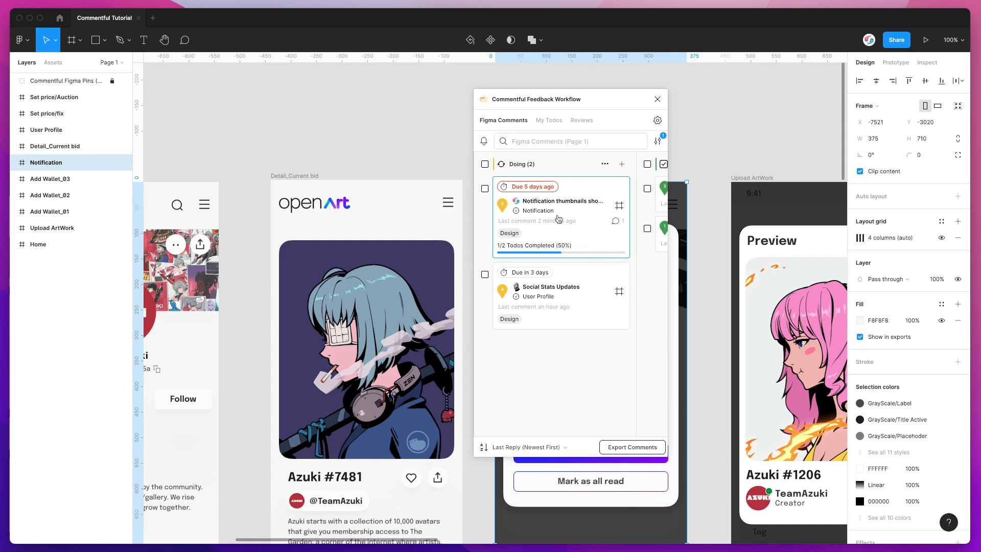
scroll(547, 163, "left", 1)
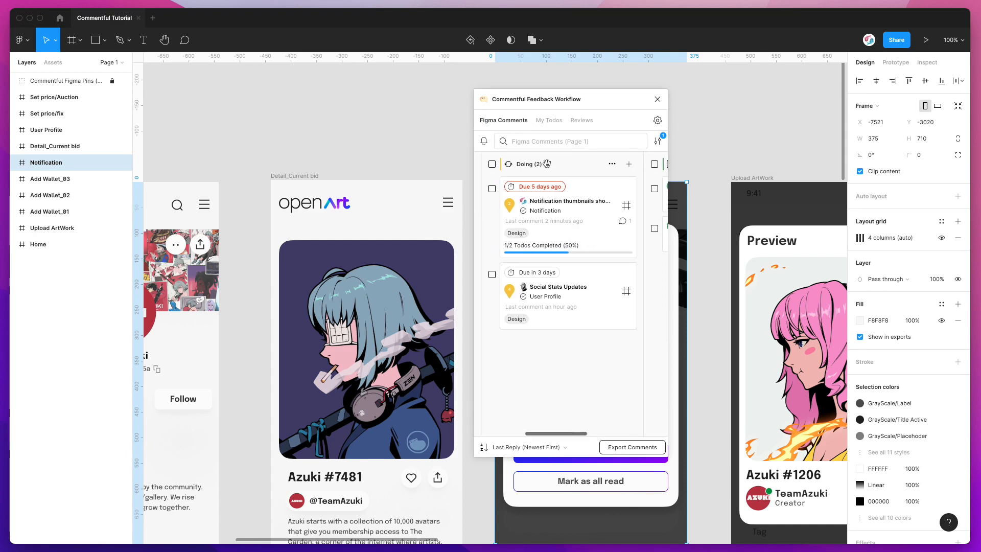
left_click(545, 121)
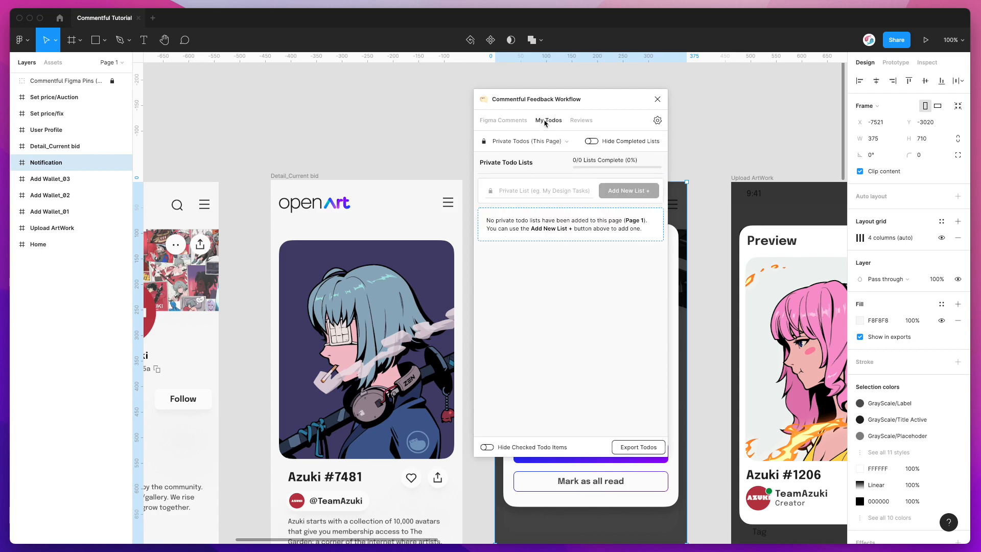
left_click(512, 145)
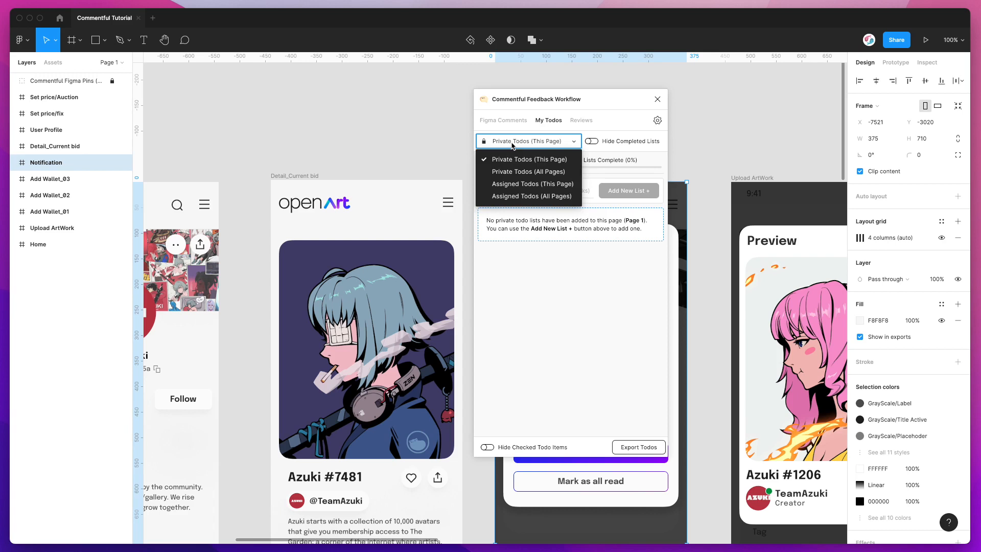
left_click(523, 185)
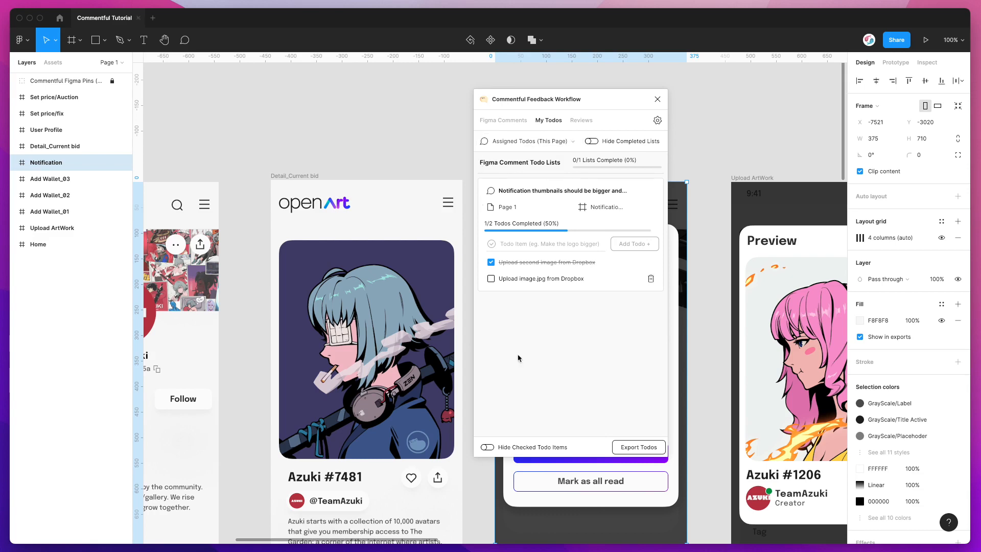
Open the Notification thumbnails thread from its assigned todo list, view the thread's todos, and close it
left_click(526, 192)
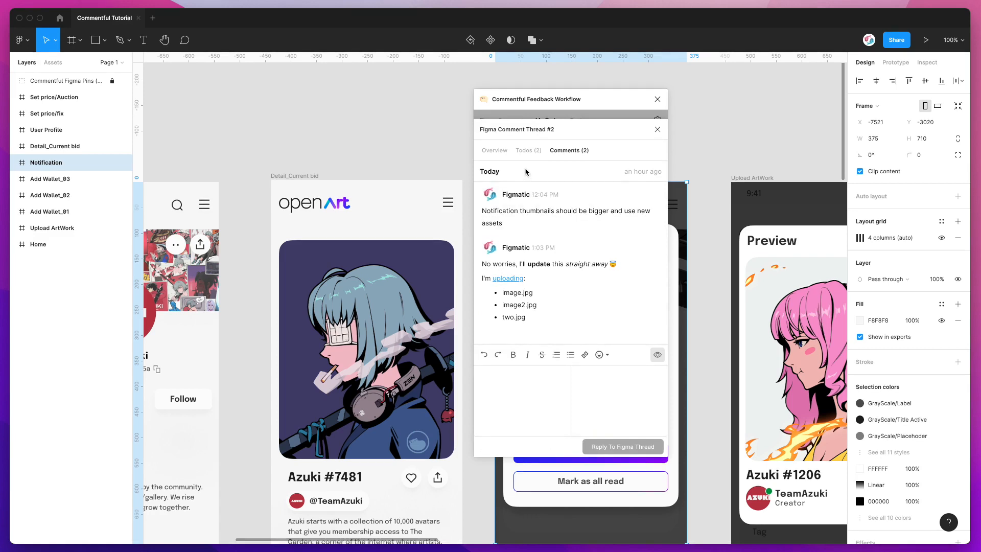
left_click(530, 150)
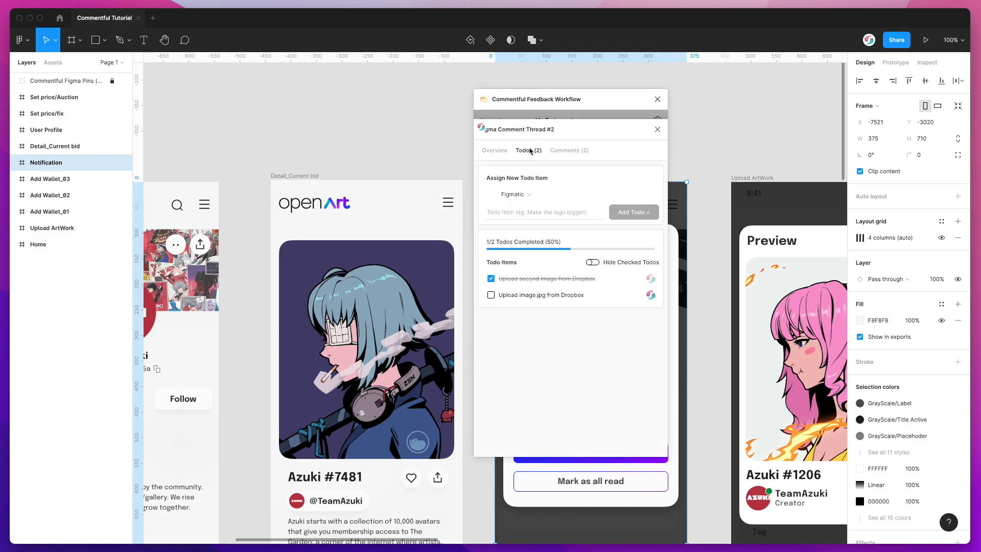
left_click(657, 131)
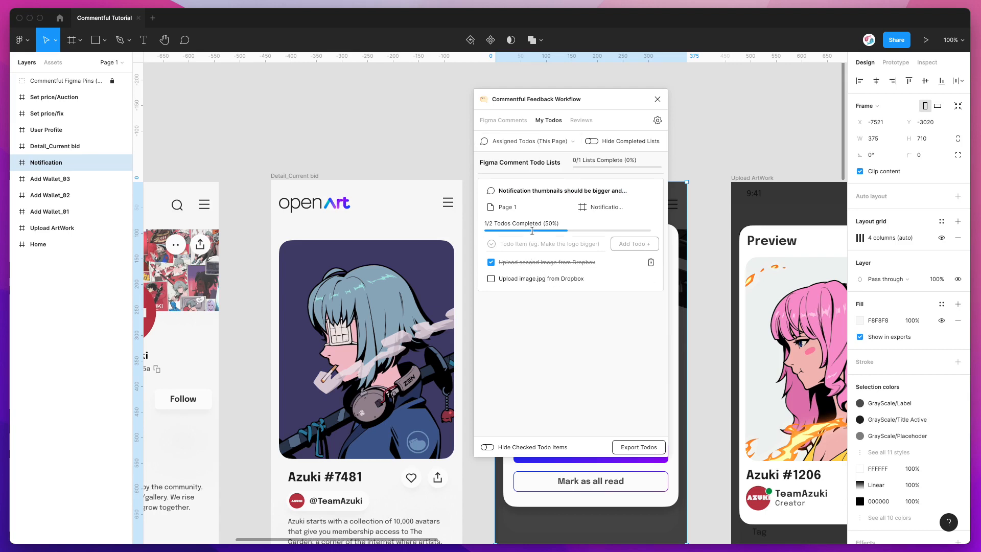
Mark the "Upload image.jpg from Dropbox" todo as done, and try the options that hide completed lists and checked items, leaving both off
left_click(541, 281)
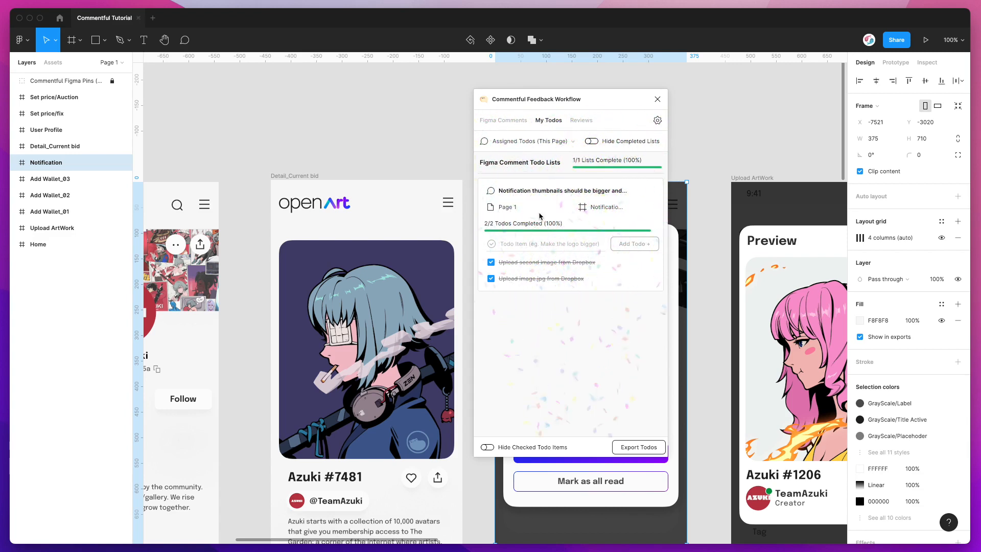
left_click(608, 145)
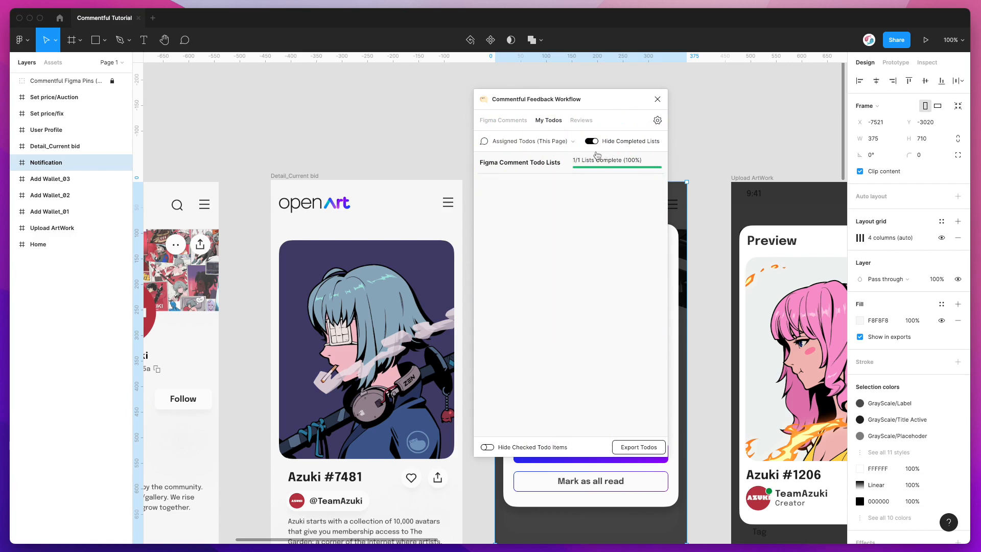
left_click(609, 138)
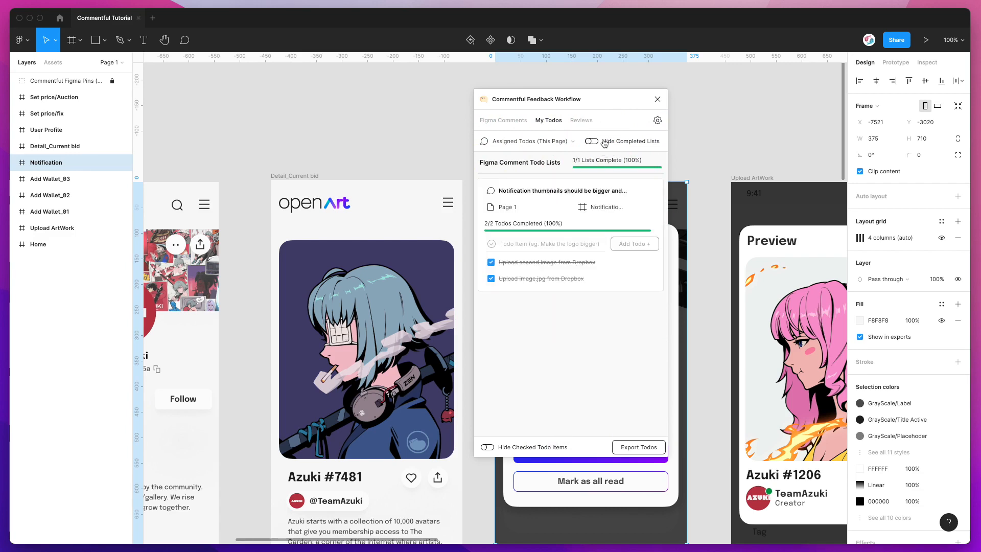
left_click(529, 451)
left_click(519, 452)
Add the todo "Another todo here" to the Notification thumbnails list in the assigned todos
left_click(533, 244)
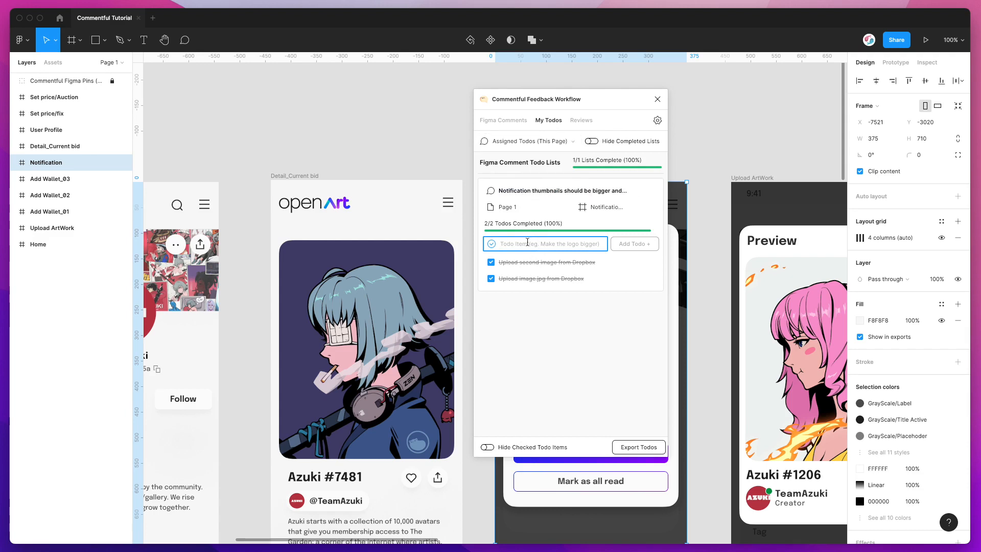
type("Another todo here")
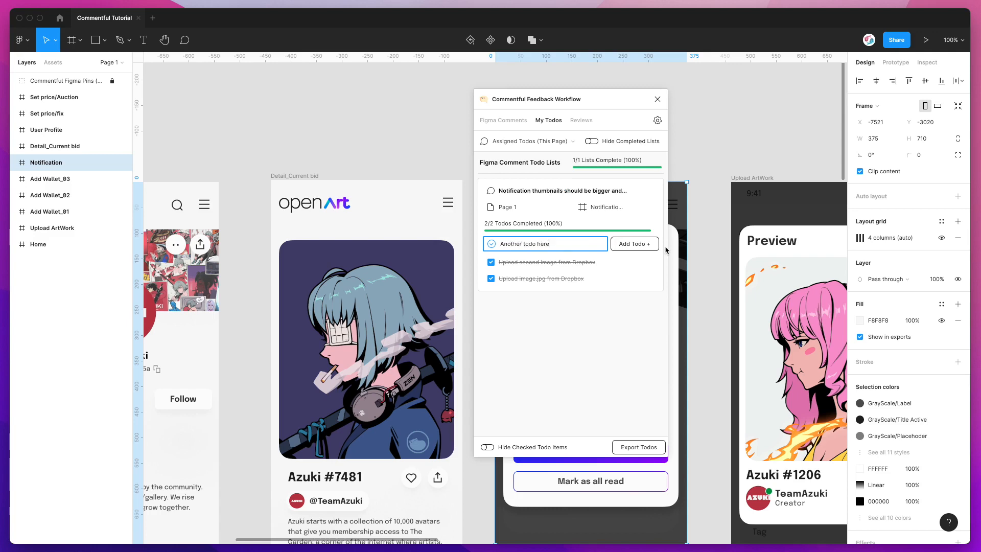
left_click(638, 244)
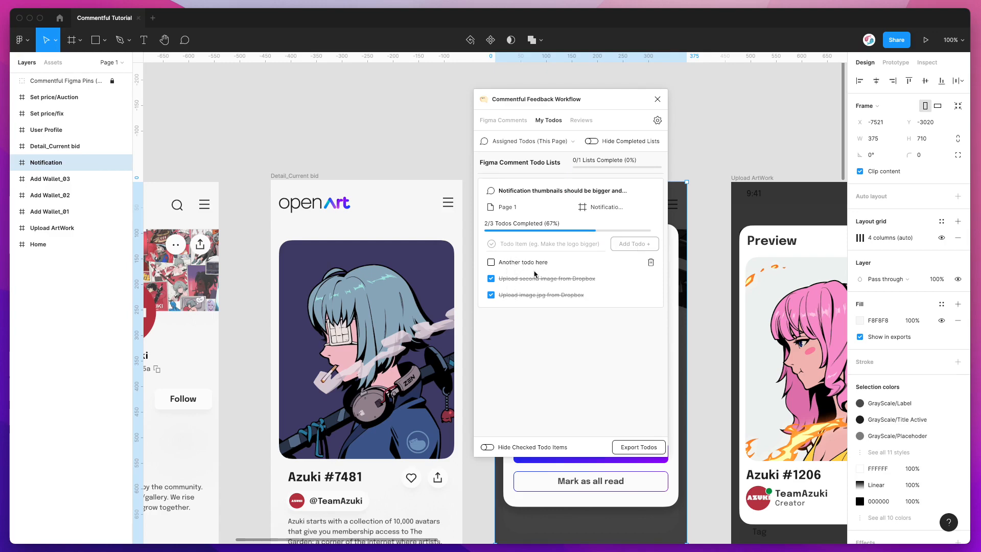
Check the comment thread's own todo list for the "Another todo here" item, and close the thread
left_click(545, 192)
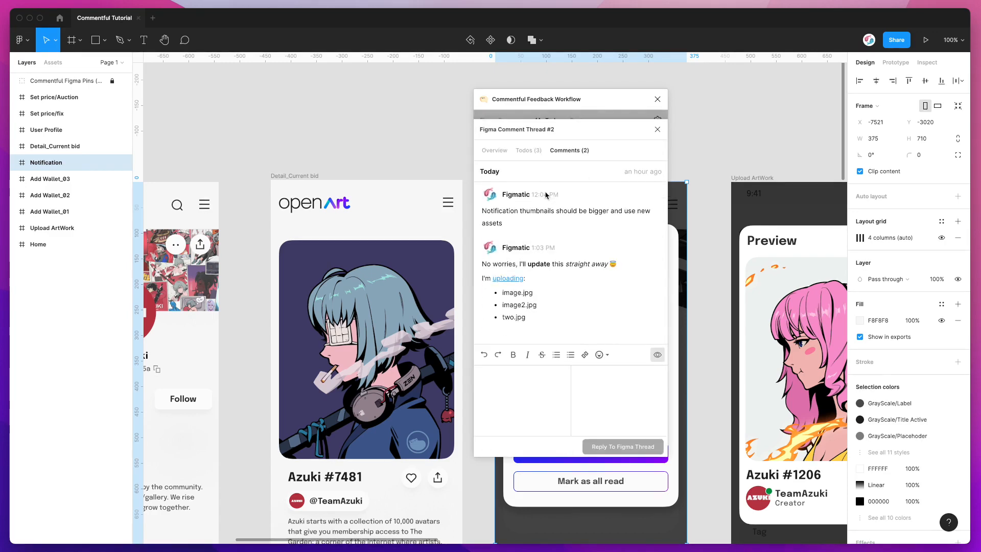
left_click(534, 153)
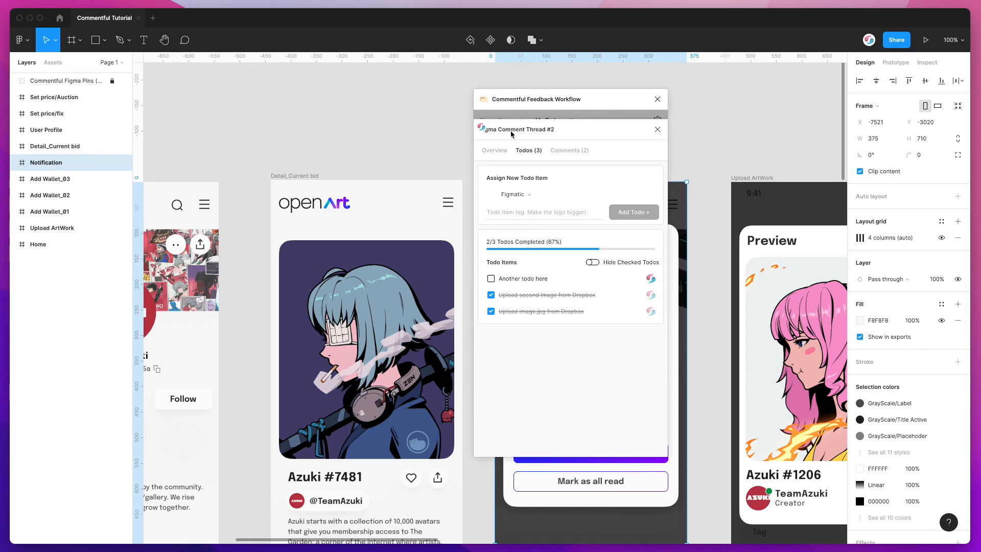
left_click(657, 130)
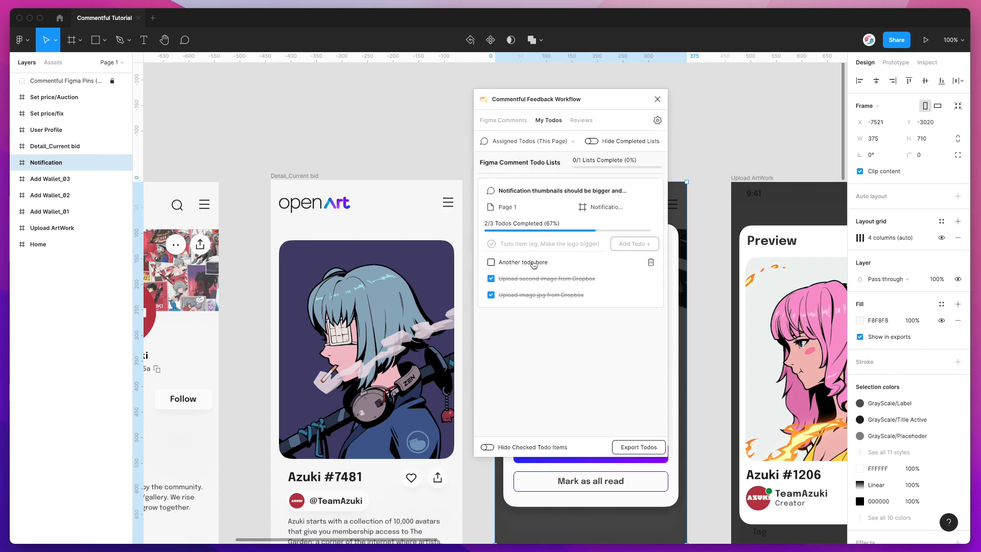
Switch to the private todos for this page and create a private list named "My Design Tasks"
left_click(559, 181)
left_click(553, 145)
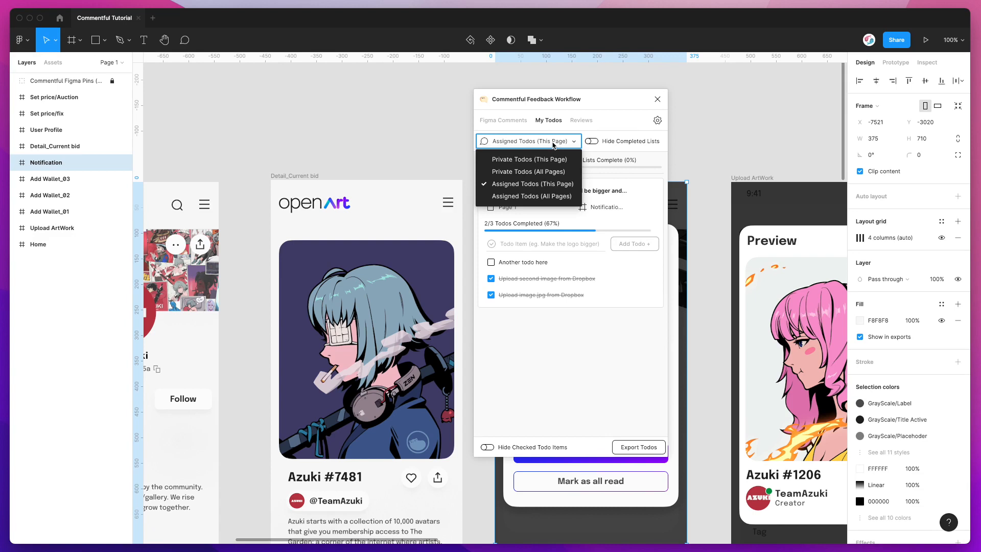
left_click(510, 162)
left_click(532, 186)
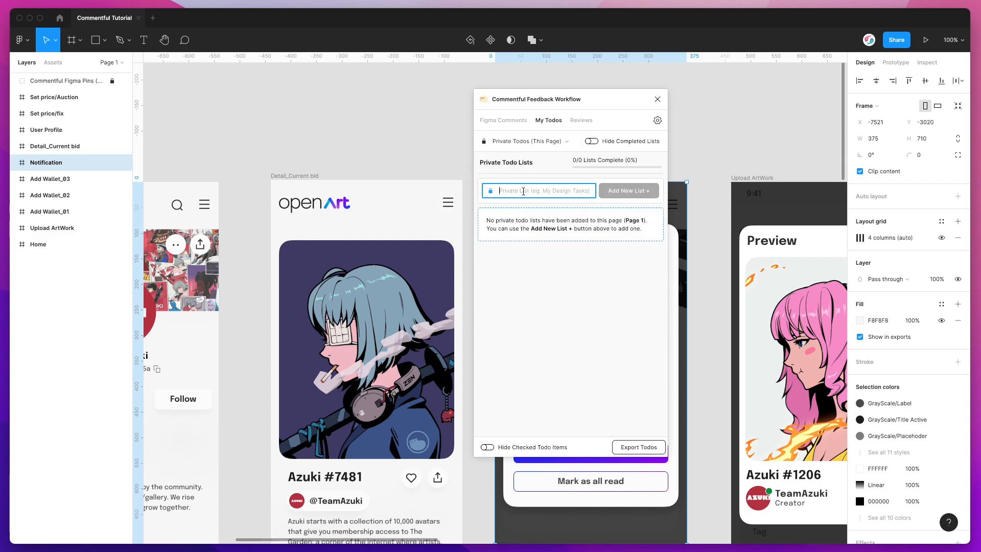
type("My Design Tasks")
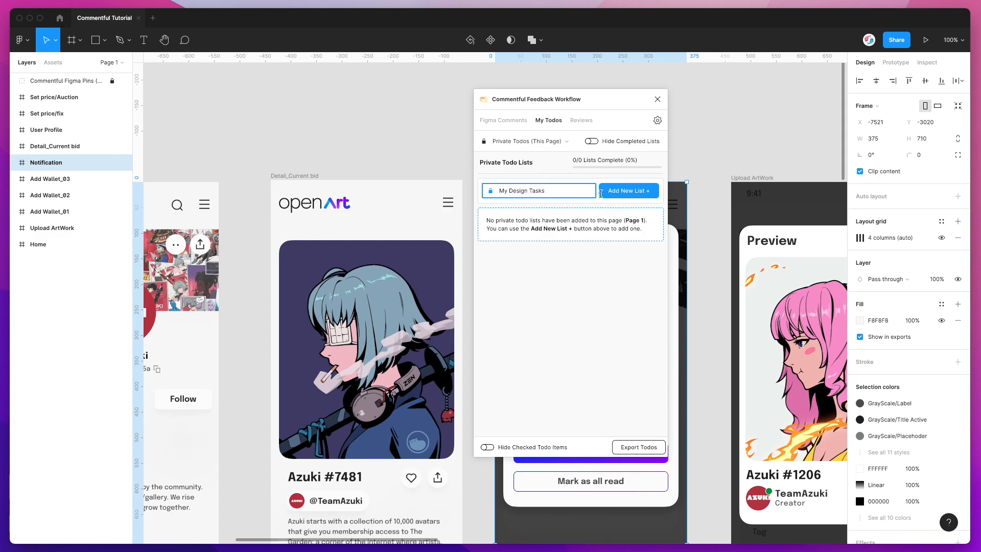
left_click(625, 193)
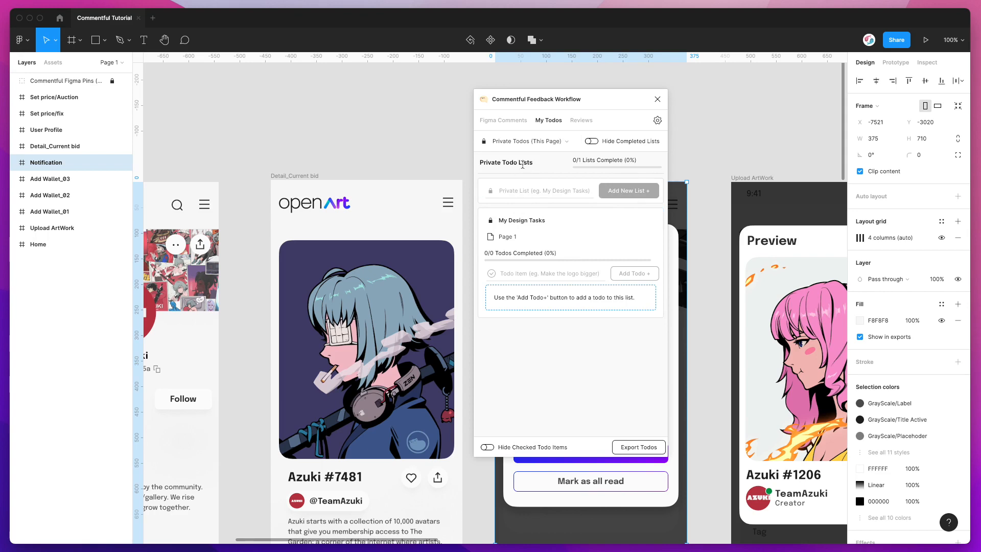
Add the todos "Update the assets" and "Do a copy review before sending out" to the My Design Tasks list
left_click(517, 274)
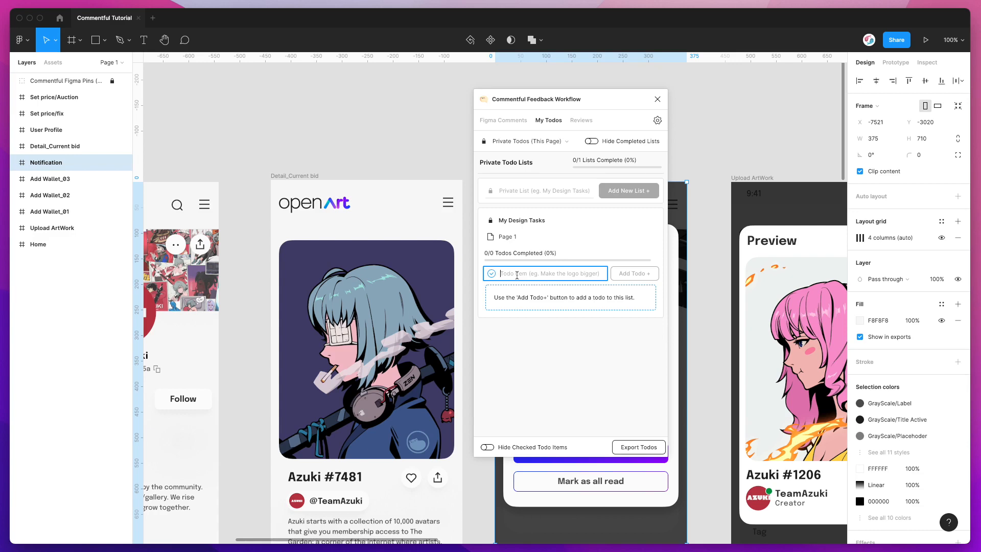
type("Update the assets")
left_click(621, 272)
type("Do a")
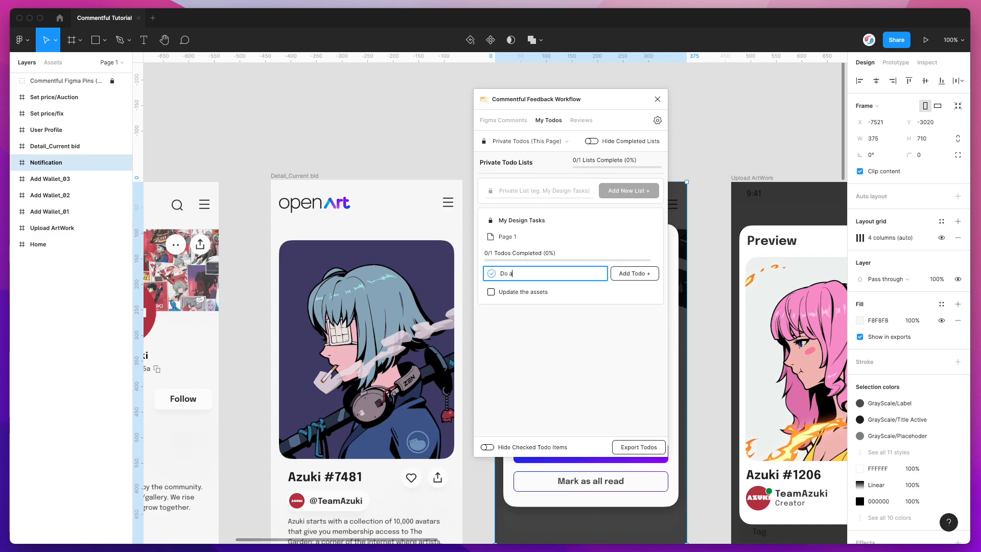
type(" copy review before sending out")
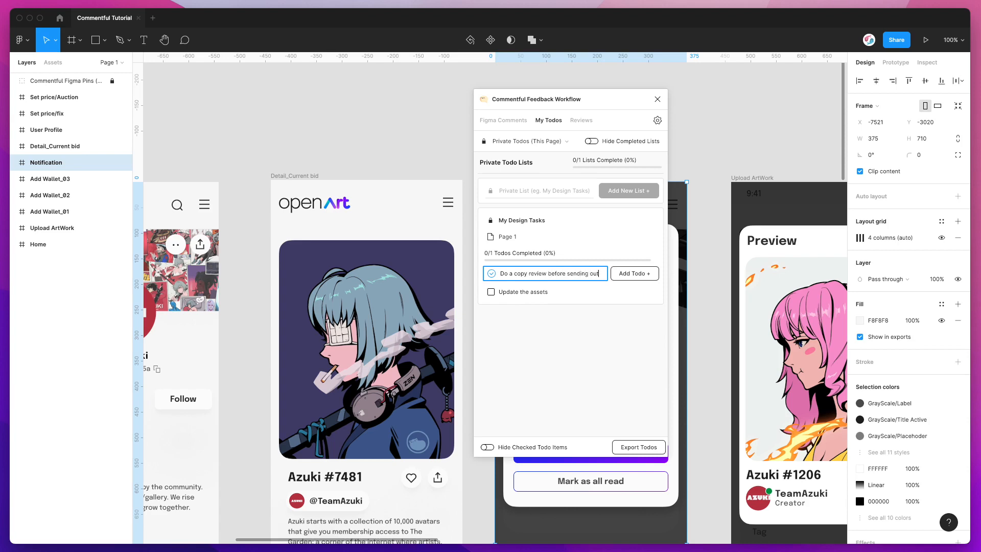
left_click(634, 274)
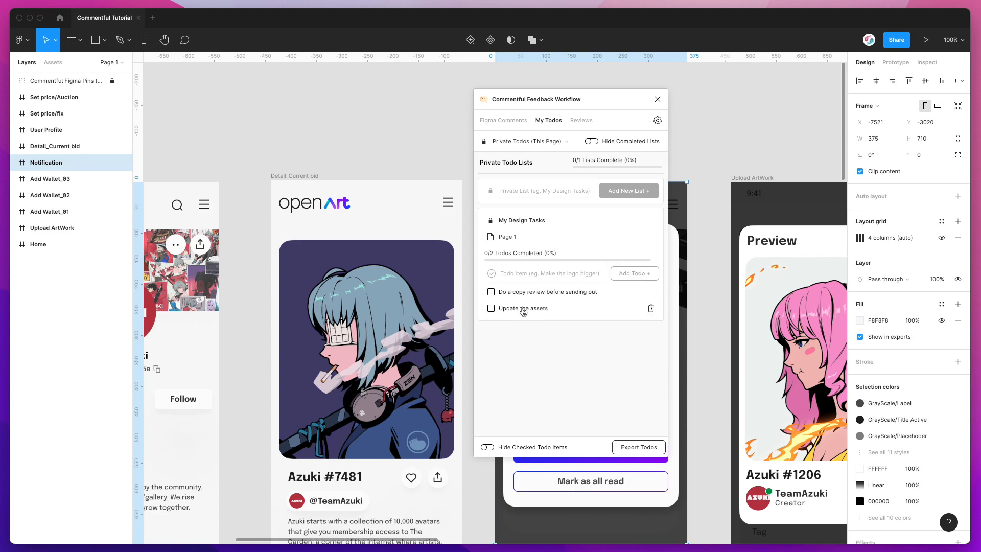
Mark the todo "Do a copy review before sending out" as completed and create a private list named "Design Review Feedback"
left_click(533, 293)
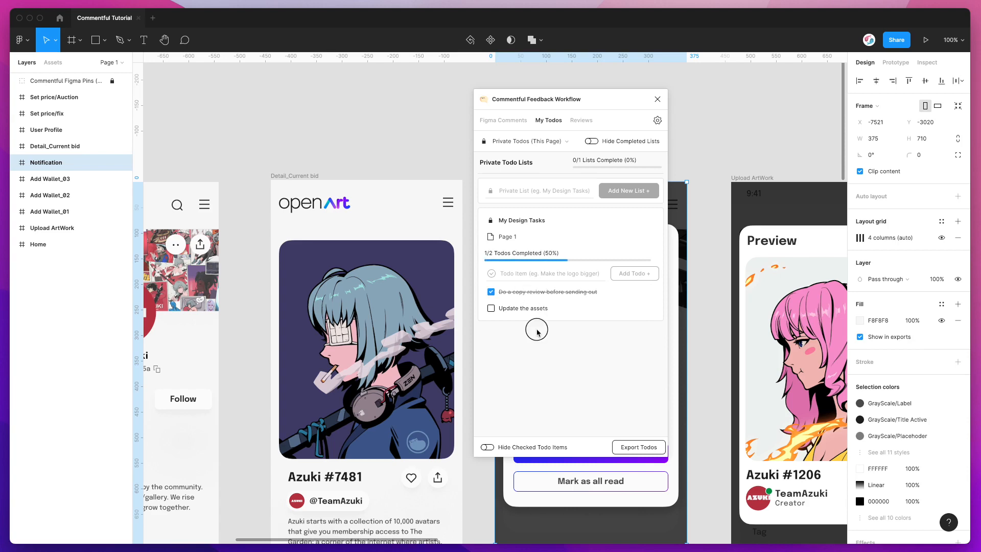
left_click(541, 188)
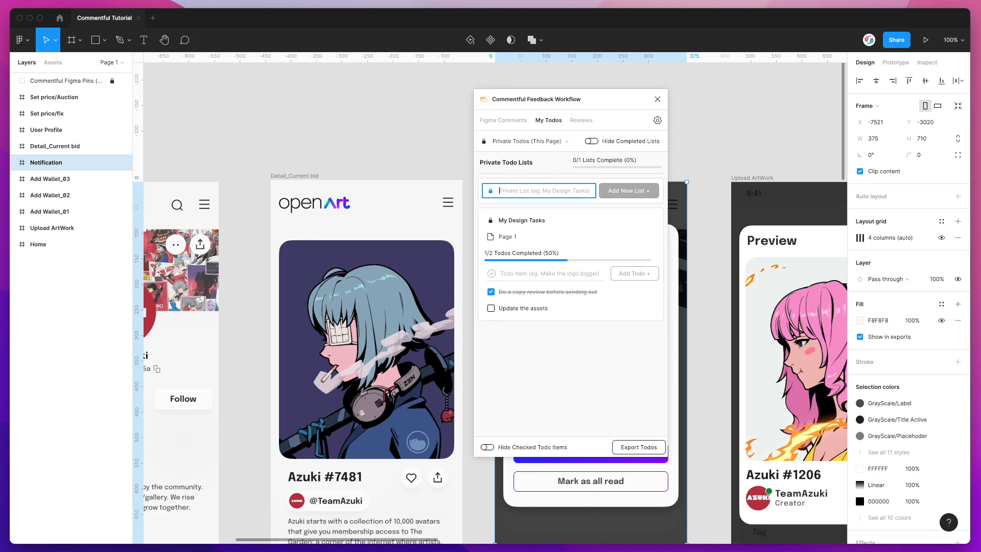
type("E")
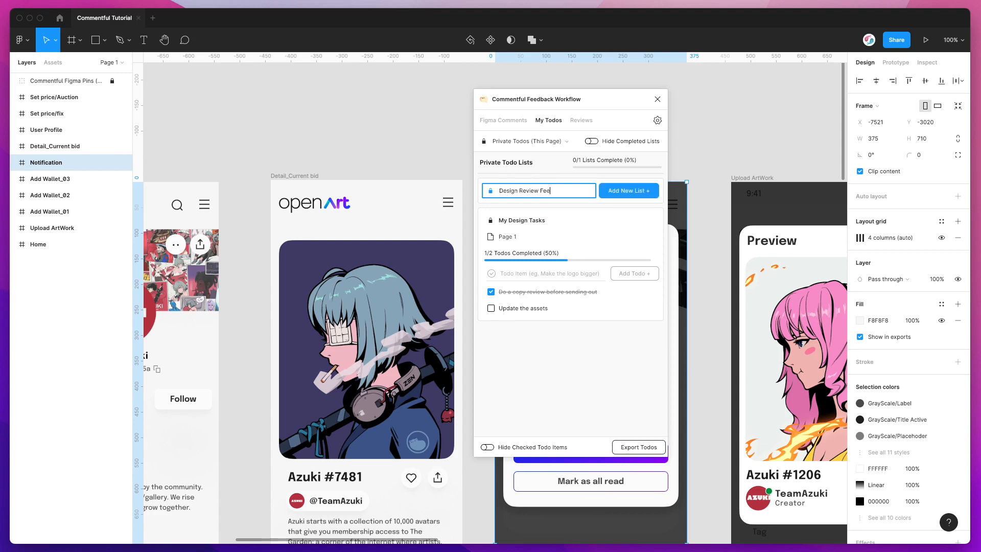
left_click(610, 192)
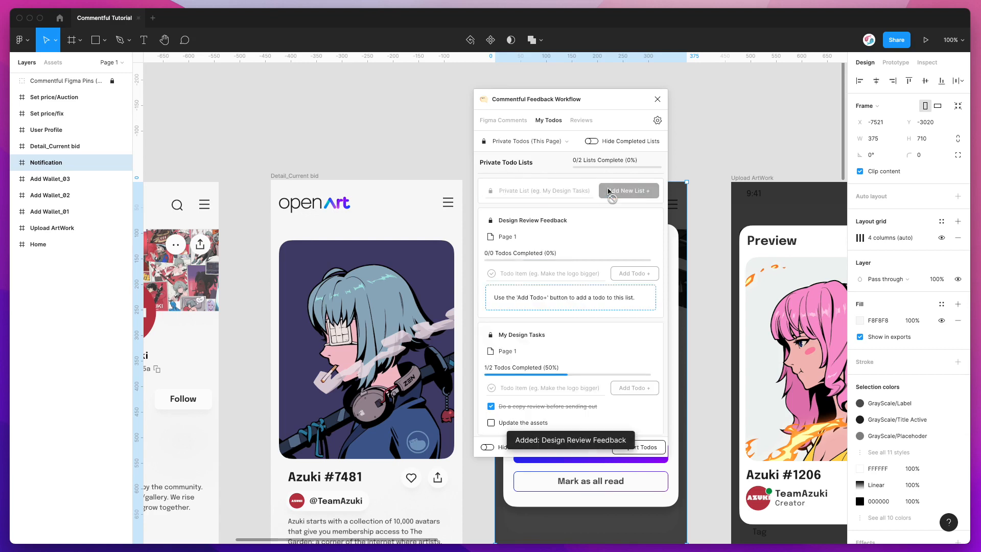
Add the todo "Fix typos in text layers" to the Design Review Feedback list and mark it as completed
left_click(515, 274)
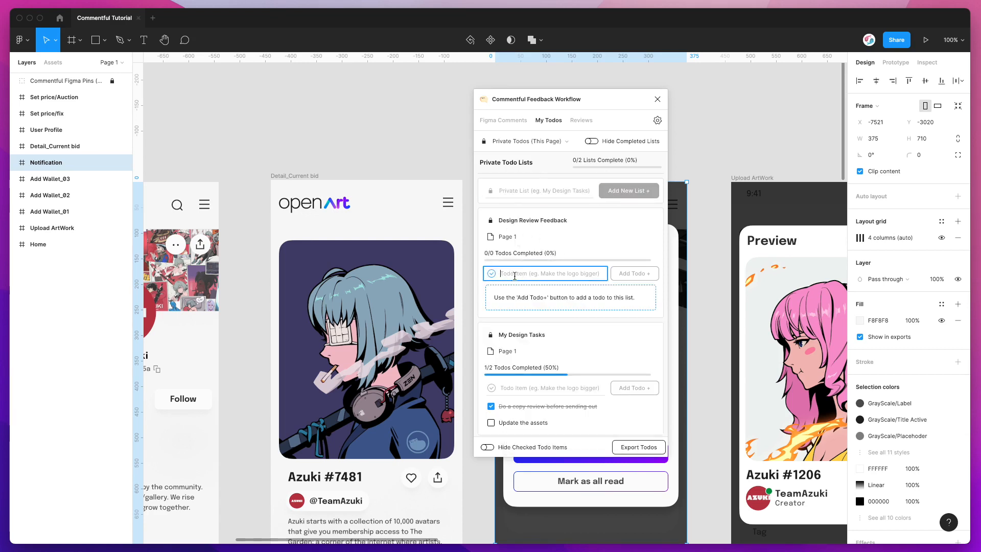
type("Fix typos in text layers")
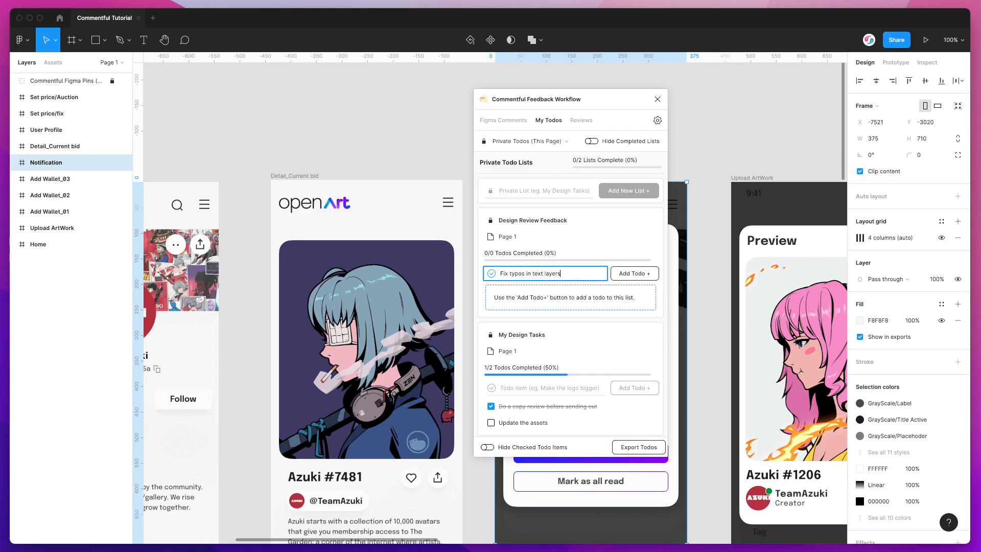
left_click(621, 275)
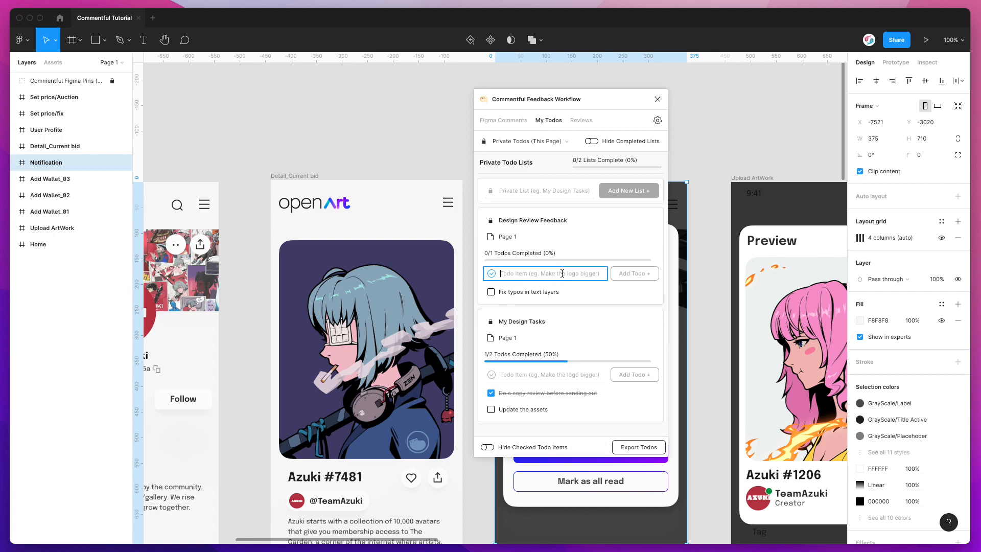
left_click(518, 292)
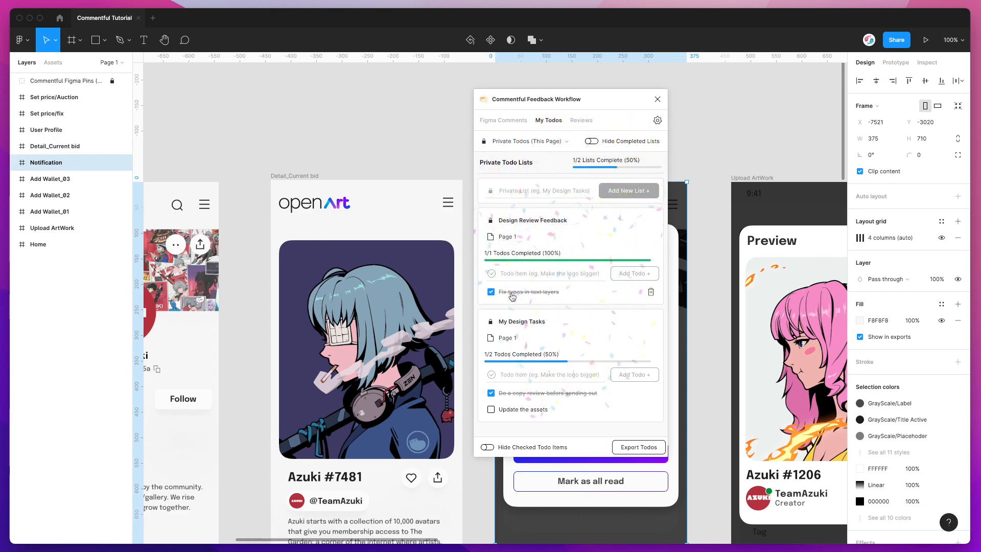
Show the assigned todos for this page, and complete "Another todo here" from the Notification thumbnails card on the comments board
left_click(529, 141)
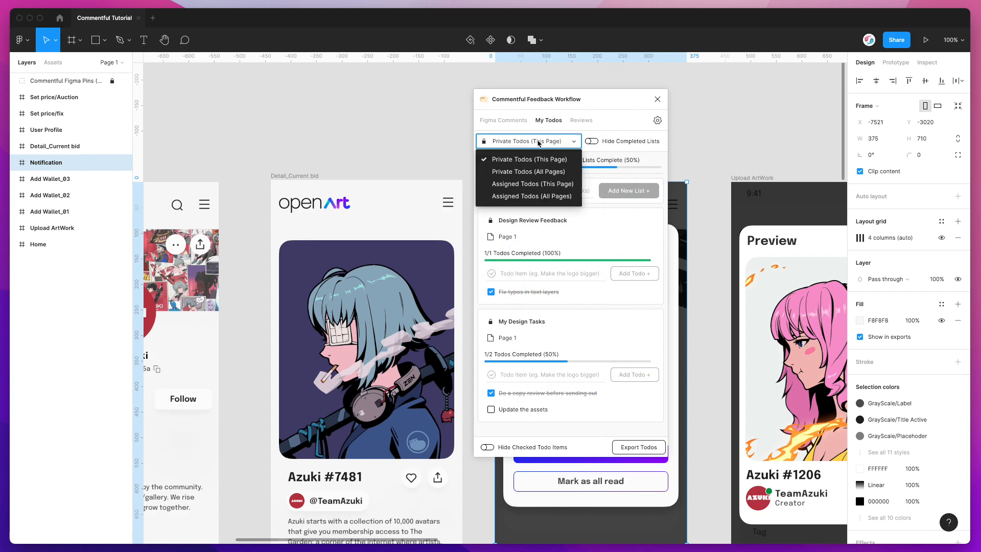
left_click(531, 184)
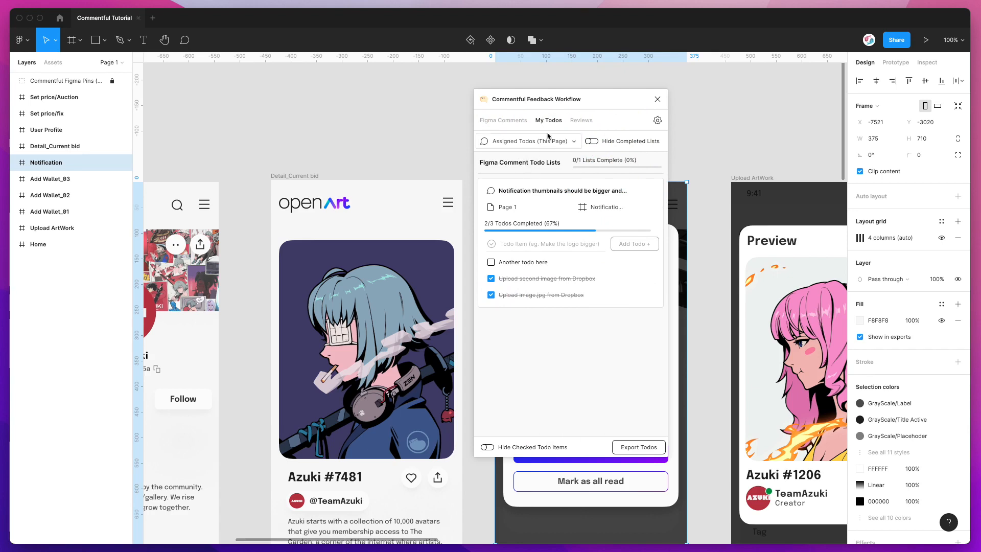
left_click(503, 120)
scroll(548, 250, "right", 5)
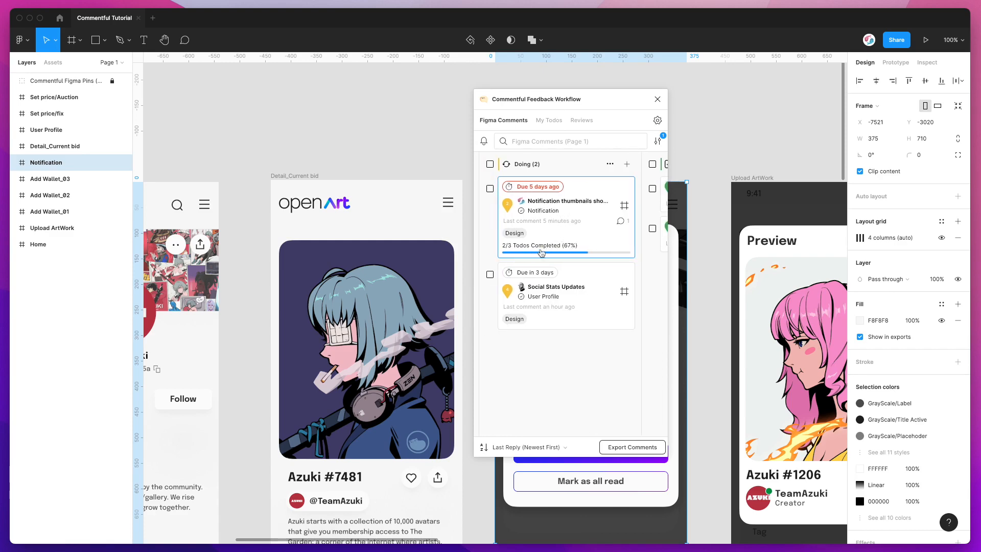
left_click(555, 251)
left_click(533, 278)
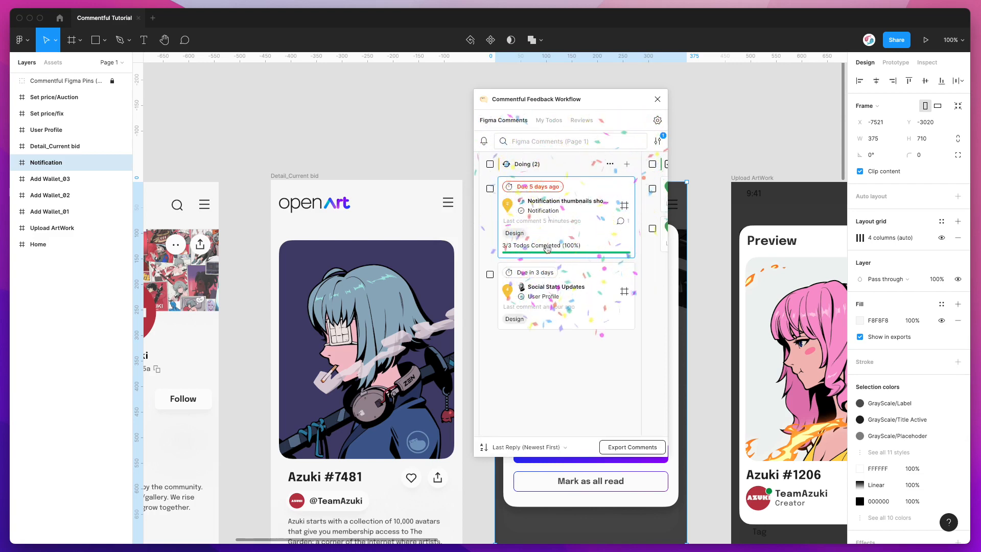
Move the Notification thumbnails comment from the Doing status to Completed
scroll(548, 239, "left", 1)
scroll(553, 256, "right", 1)
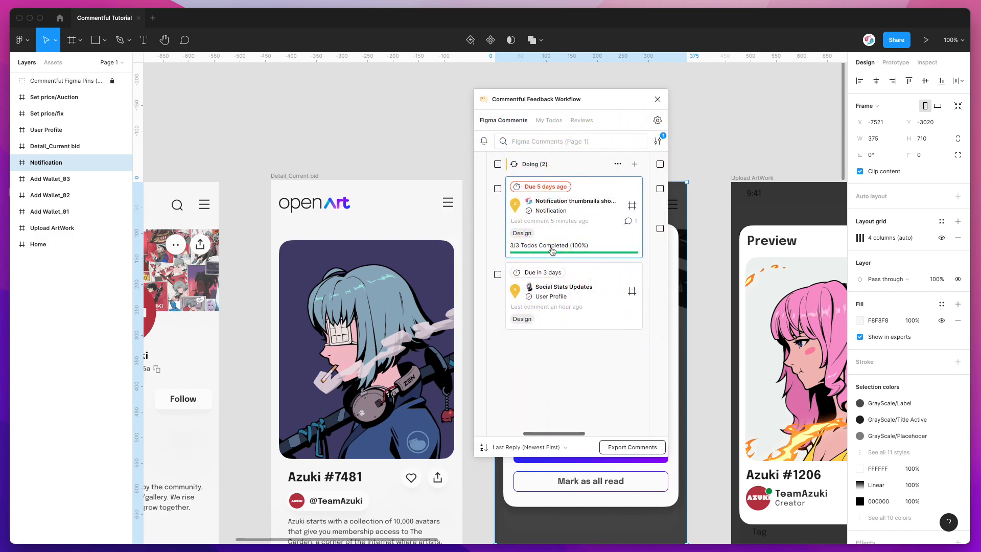
left_click(498, 189)
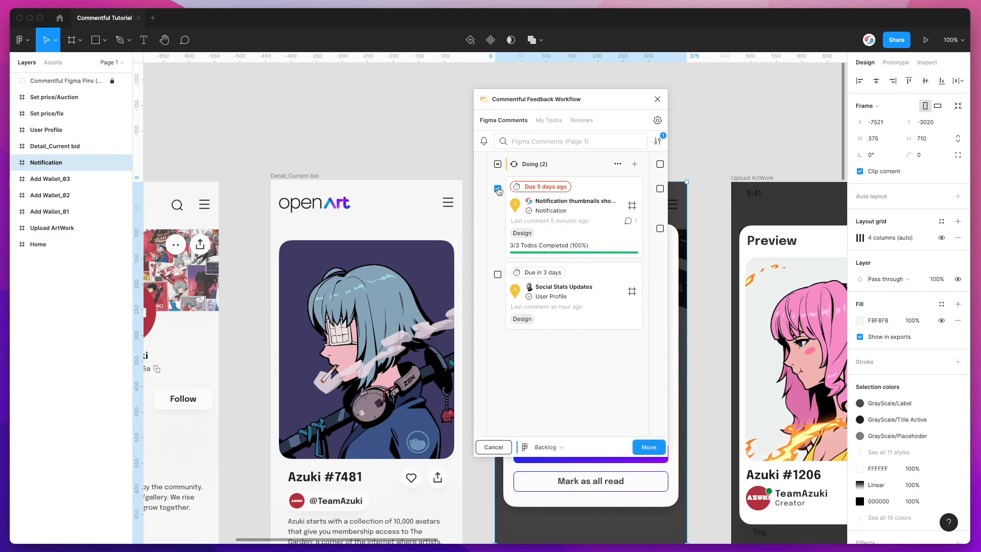
left_click(545, 447)
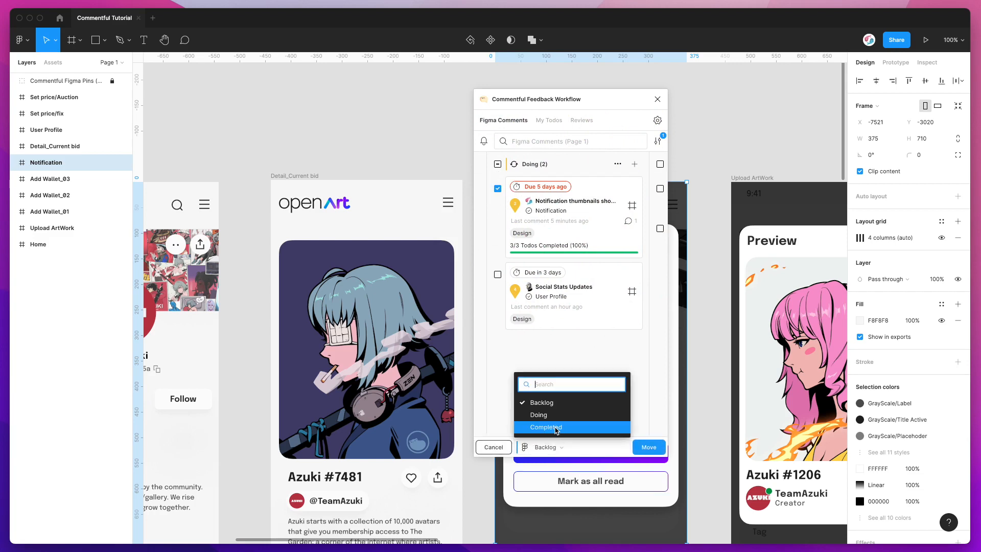
left_click(557, 428)
left_click(650, 448)
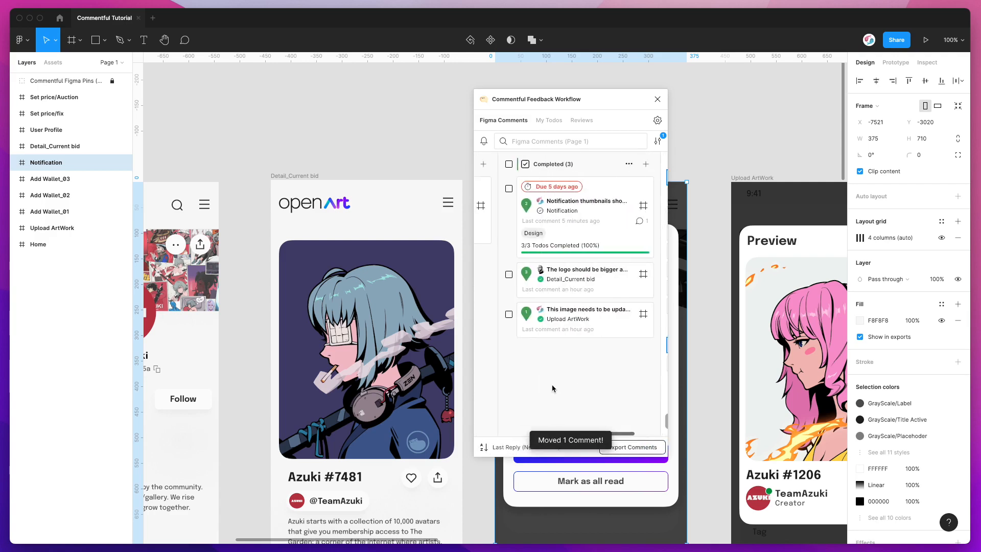
Examine the comment cards in the Doing and Completed columns of the comments board
scroll(553, 381, "left", 5)
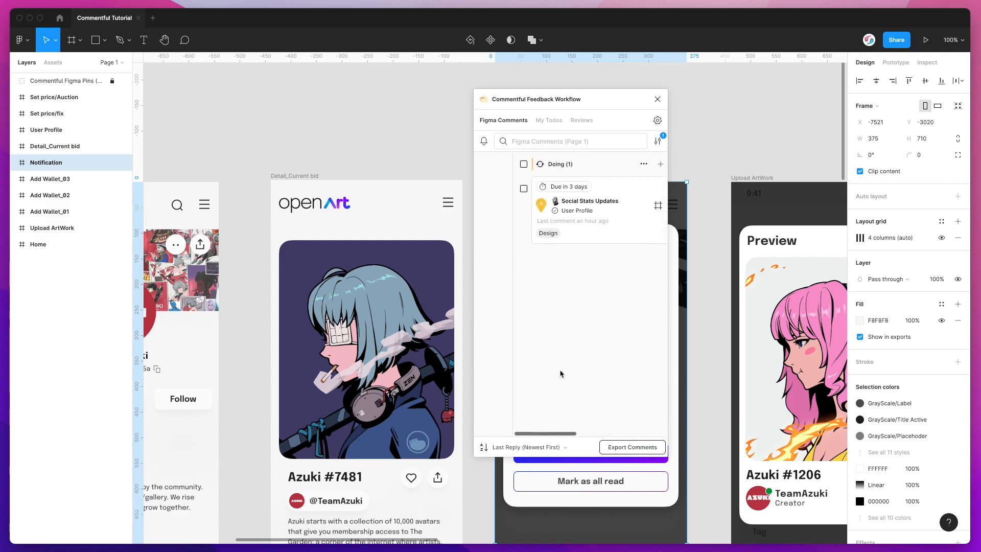
scroll(587, 353, "right", 5)
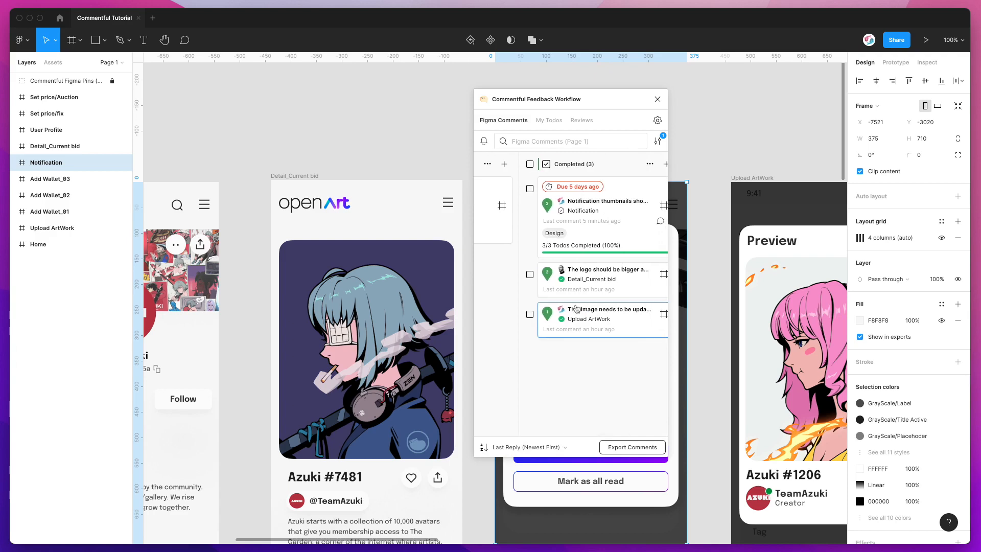
scroll(568, 235, "left", 2)
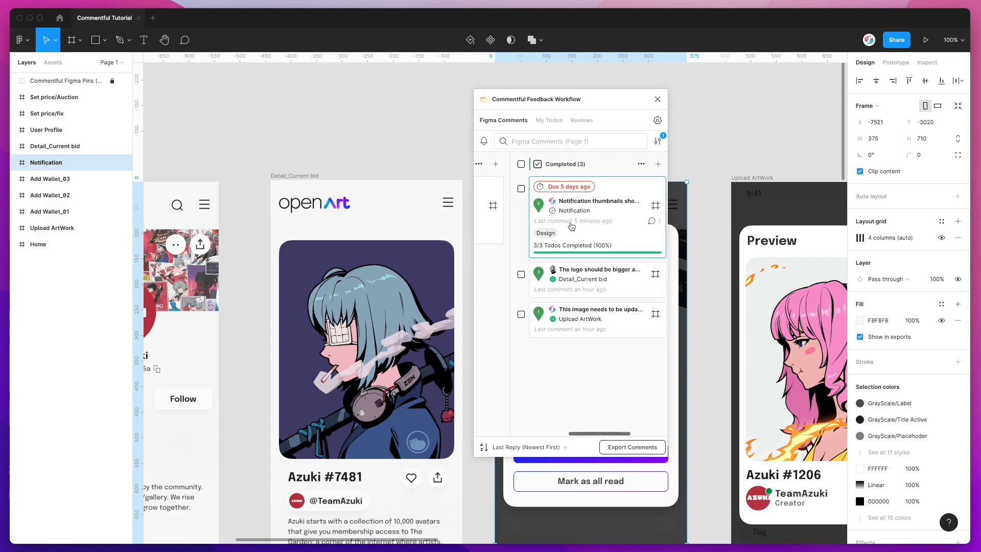
scroll(568, 236, "left", 4)
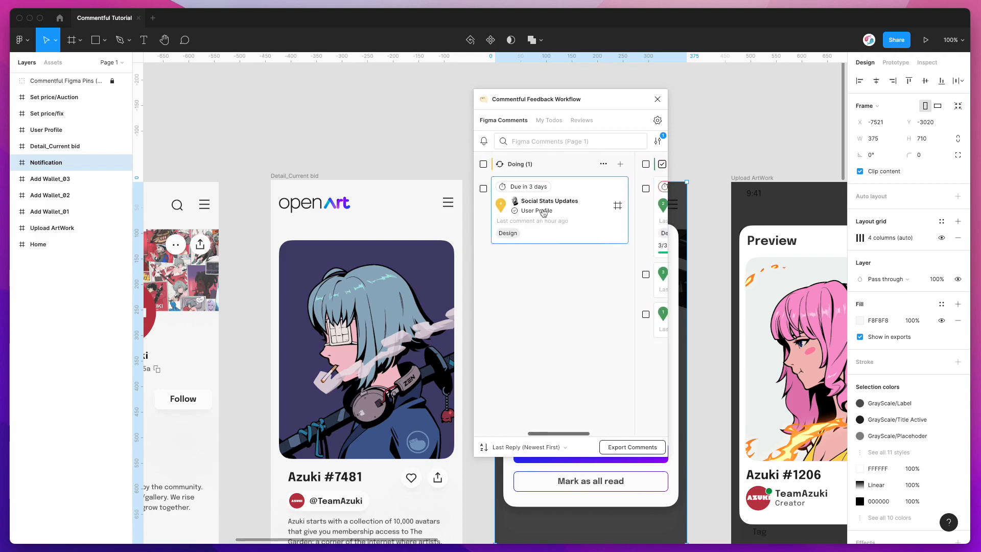
scroll(540, 217, "left", 2)
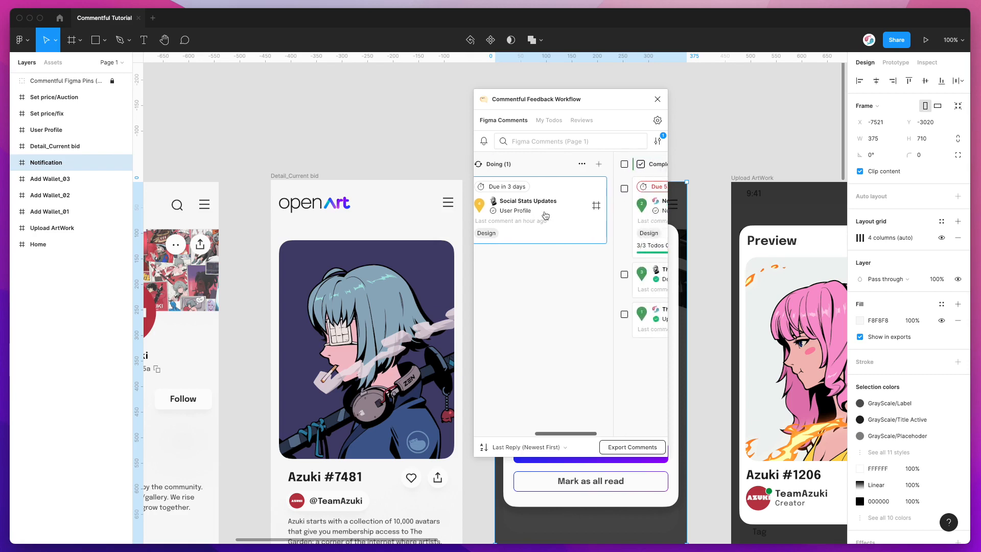
scroll(544, 210, "right", 8)
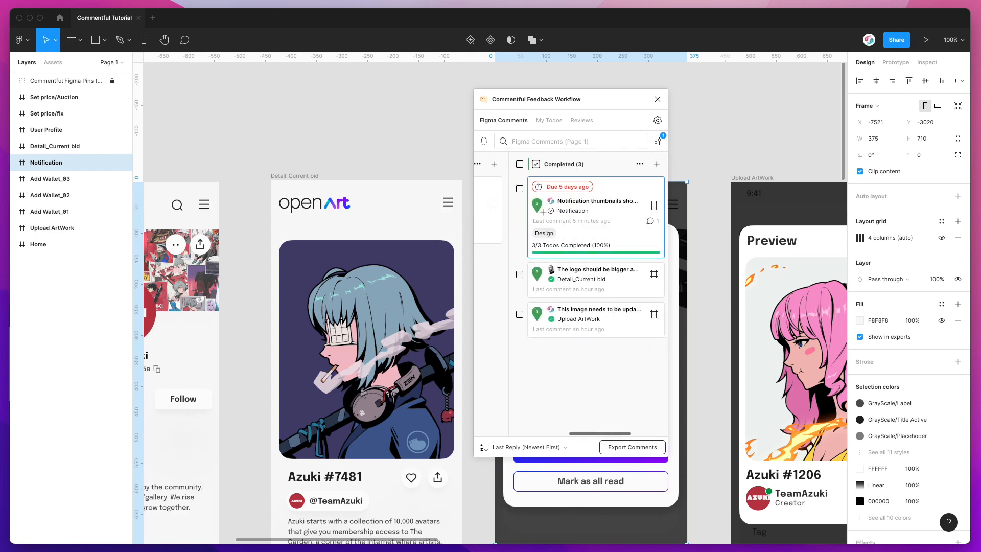
scroll(546, 214, "right", 3)
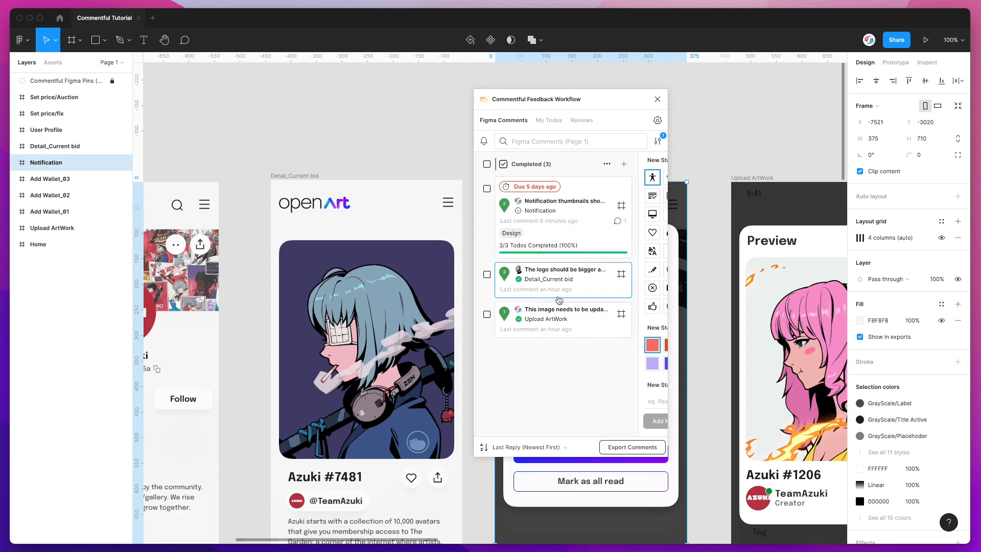
scroll(563, 169, "left", 2)
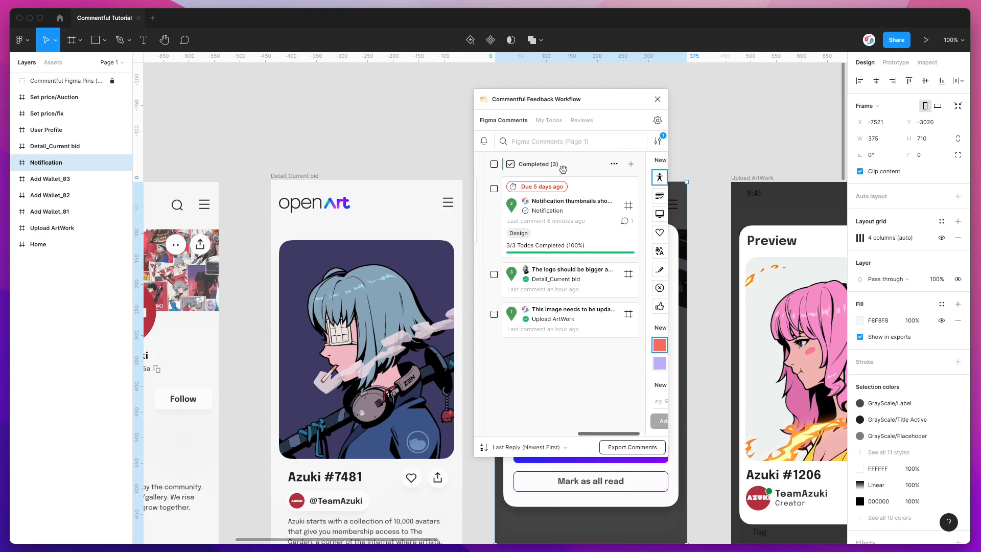
Look over the filter options for the page's comments, close them, and place the cursor in the comment search
left_click(657, 141)
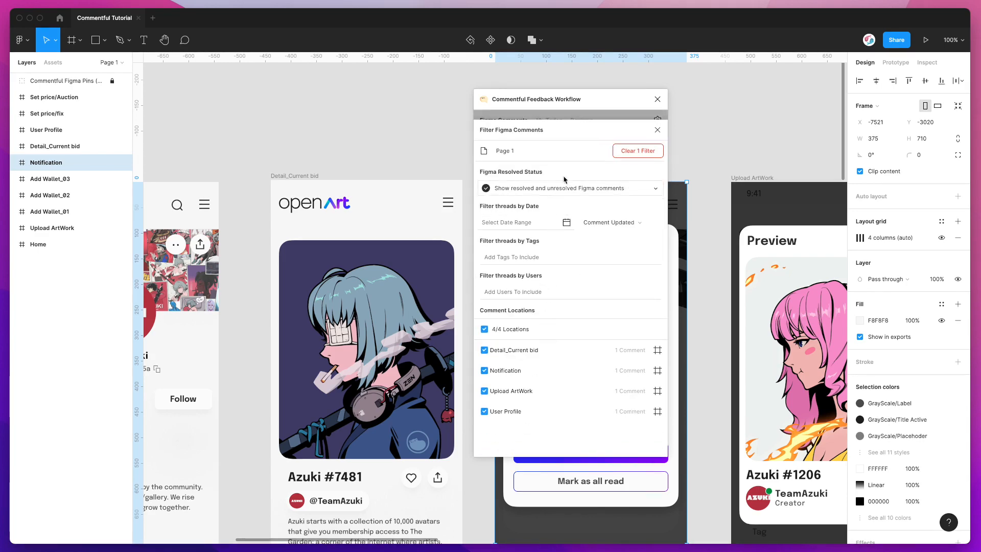
left_click(658, 129)
left_click(545, 135)
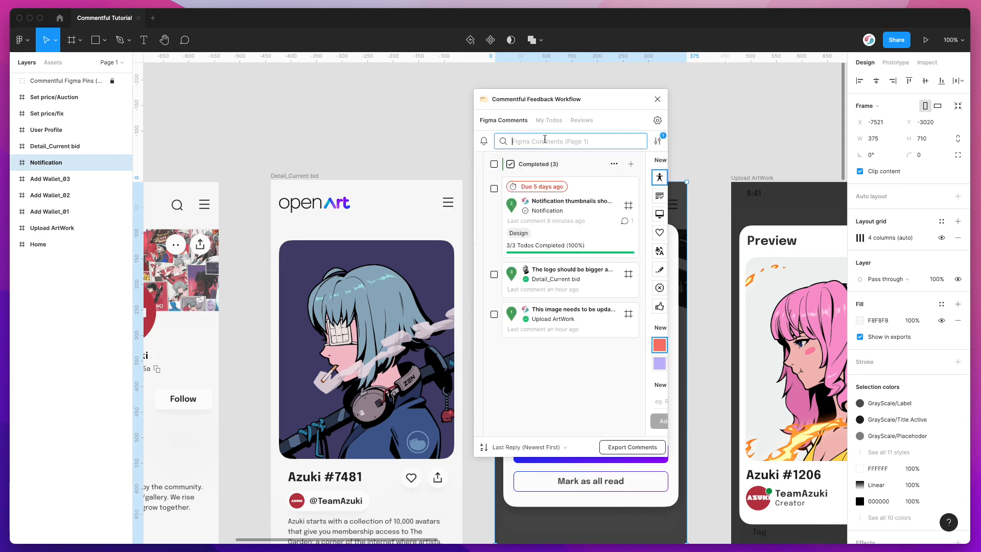
Open the newest Notification reply from the latest Page 1 comments, view its thread's todos and overview, and close the thread
left_click(485, 143)
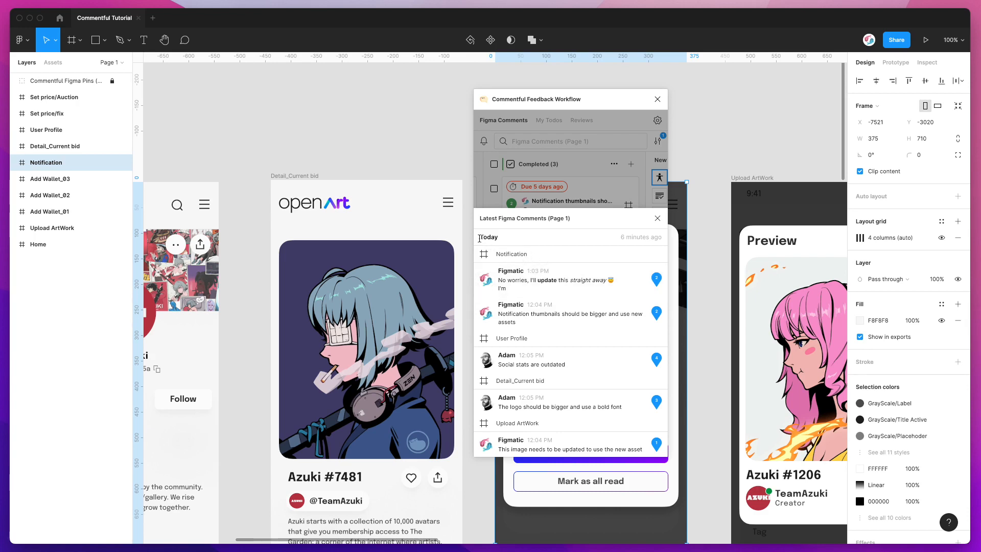
left_click(483, 143)
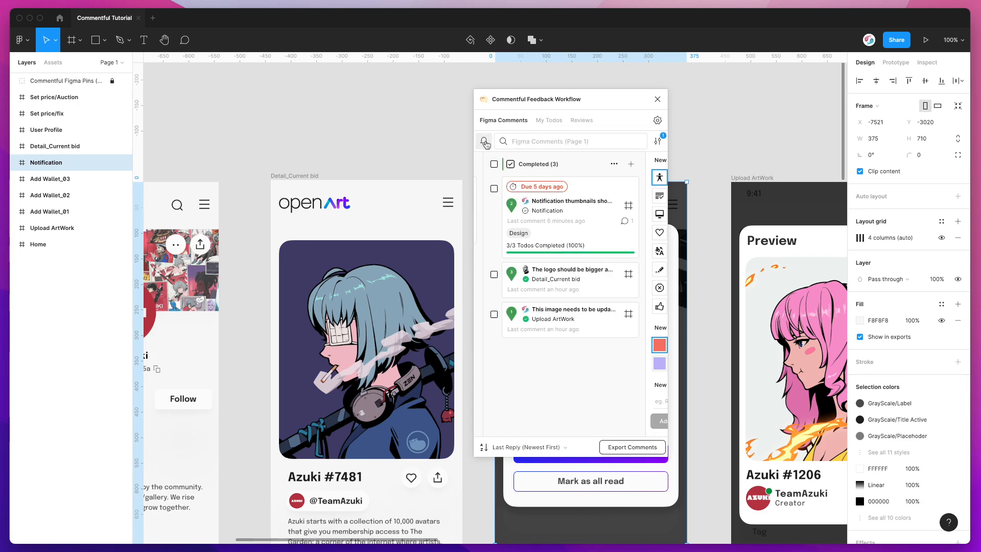
left_click(485, 143)
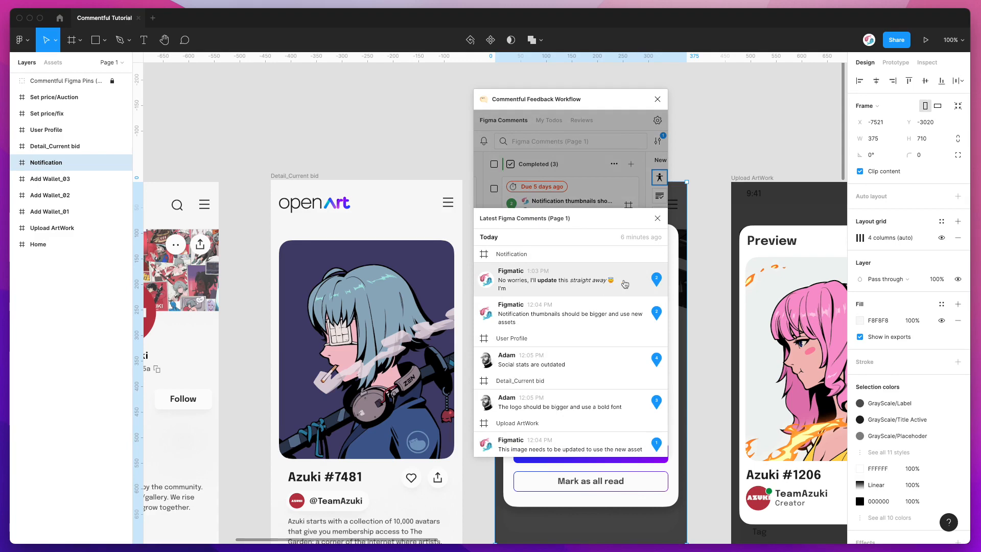
left_click(541, 283)
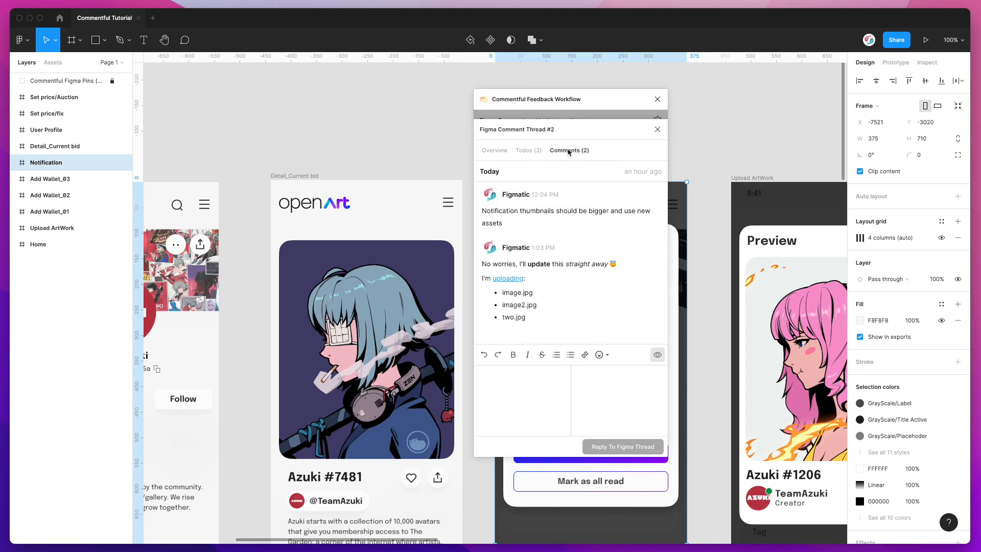
left_click(529, 151)
left_click(495, 151)
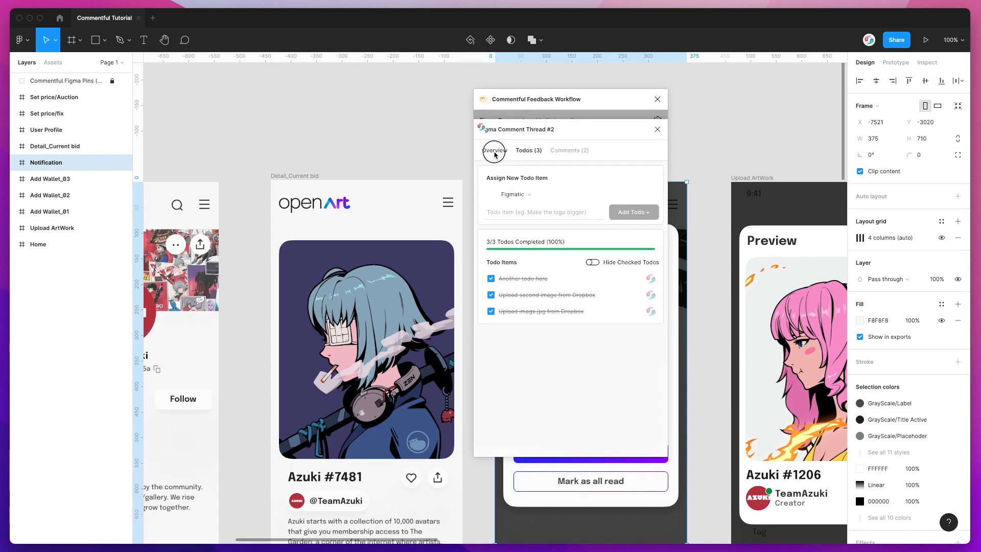
left_click(658, 130)
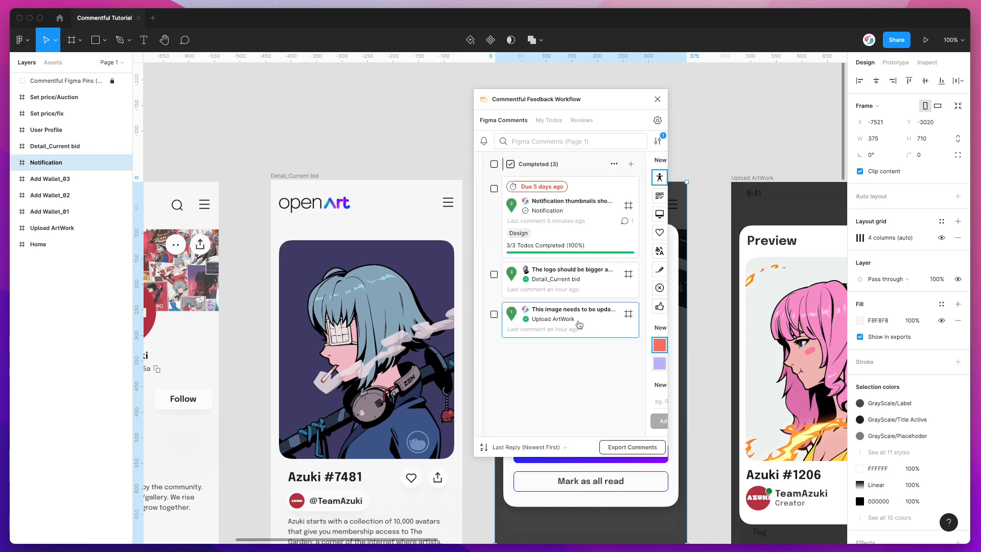
scroll(581, 347, "right", 2)
scroll(587, 345, "left", 3)
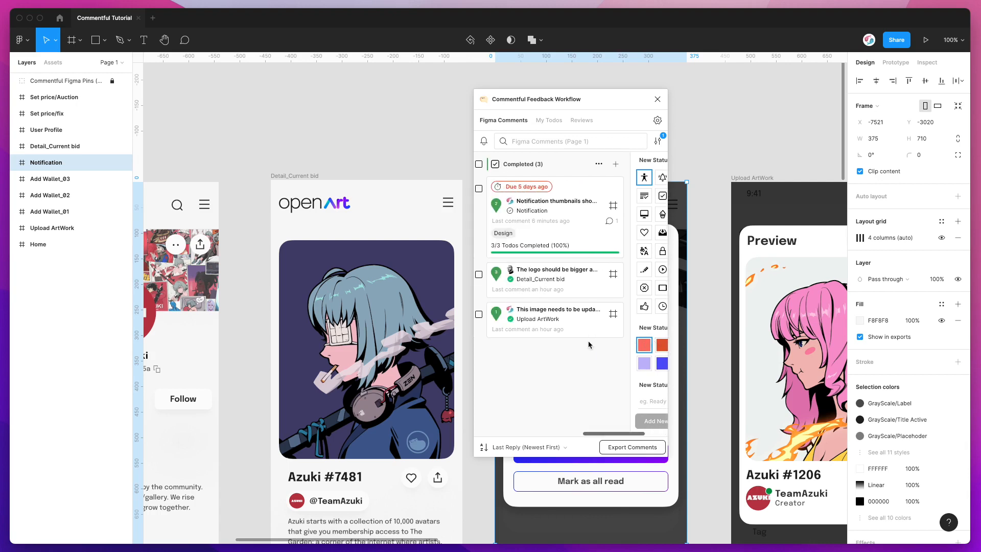
scroll(585, 341, "left", 3)
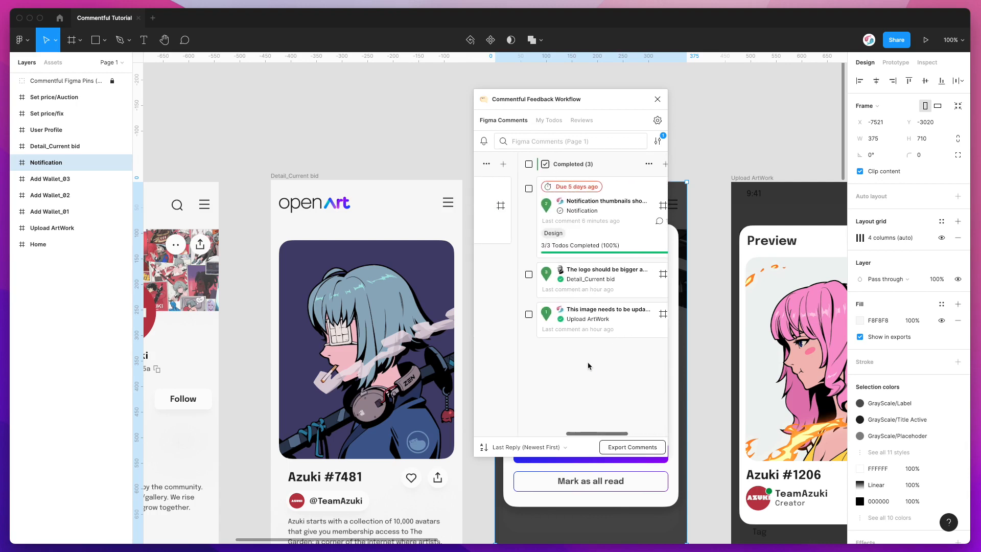
scroll(586, 254, "left", 3)
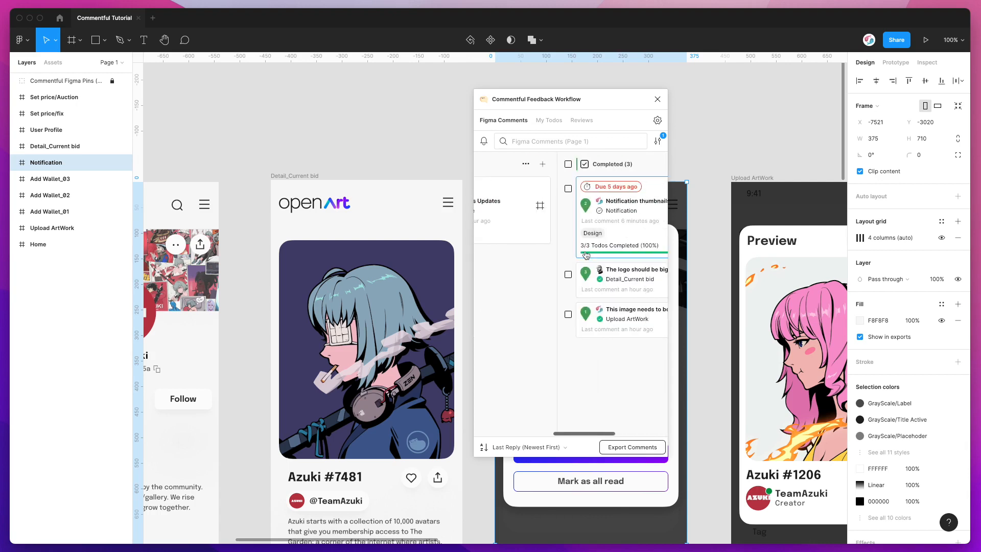
Export the Page 1 Figma comments and save the file to the Desktop under its suggested name
scroll(585, 256, "left", 2)
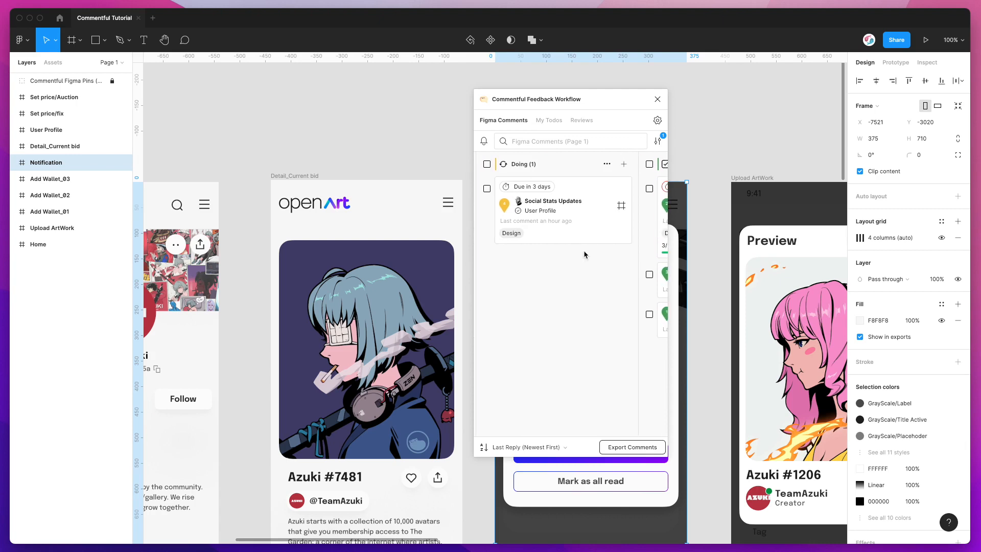
scroll(586, 256, "right", 5)
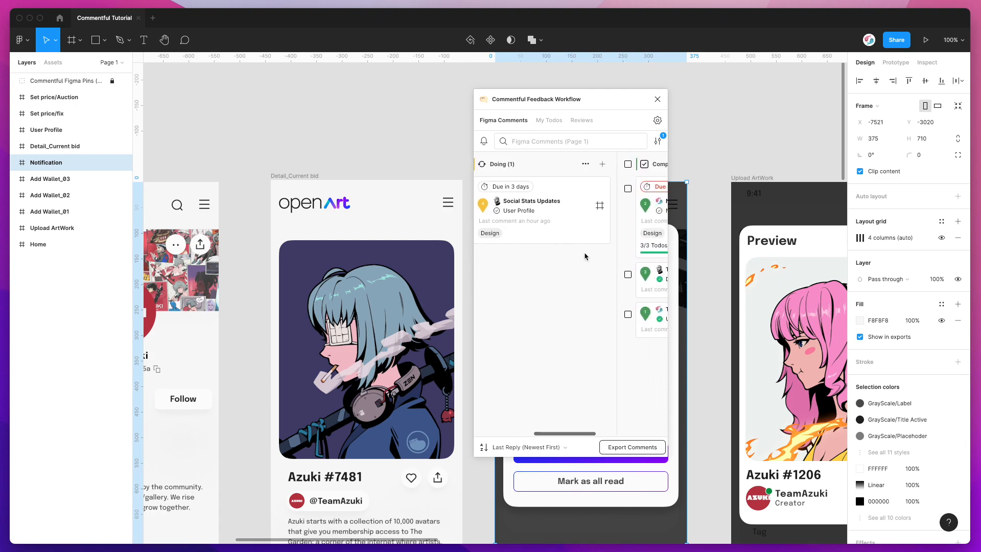
scroll(586, 256, "right", 2)
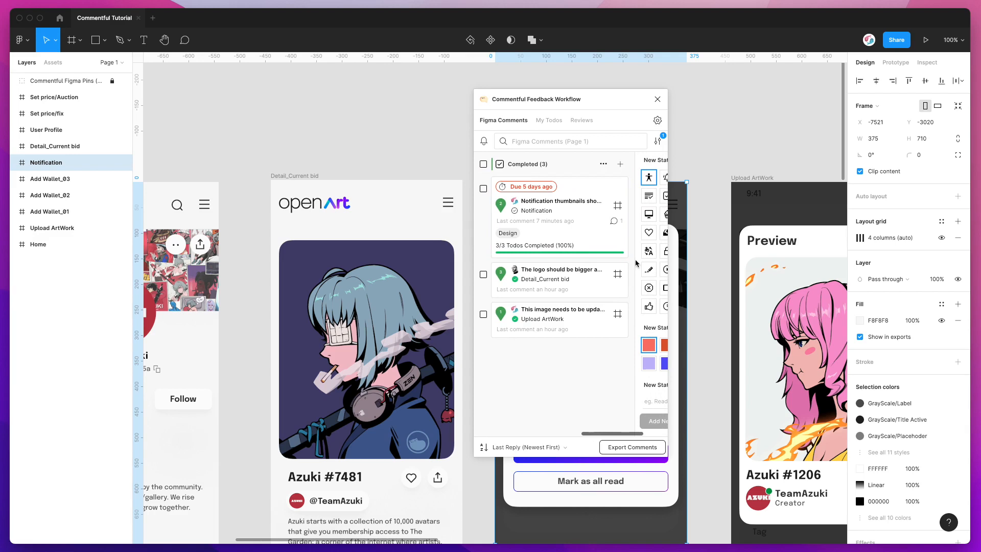
scroll(633, 258, "left", 1)
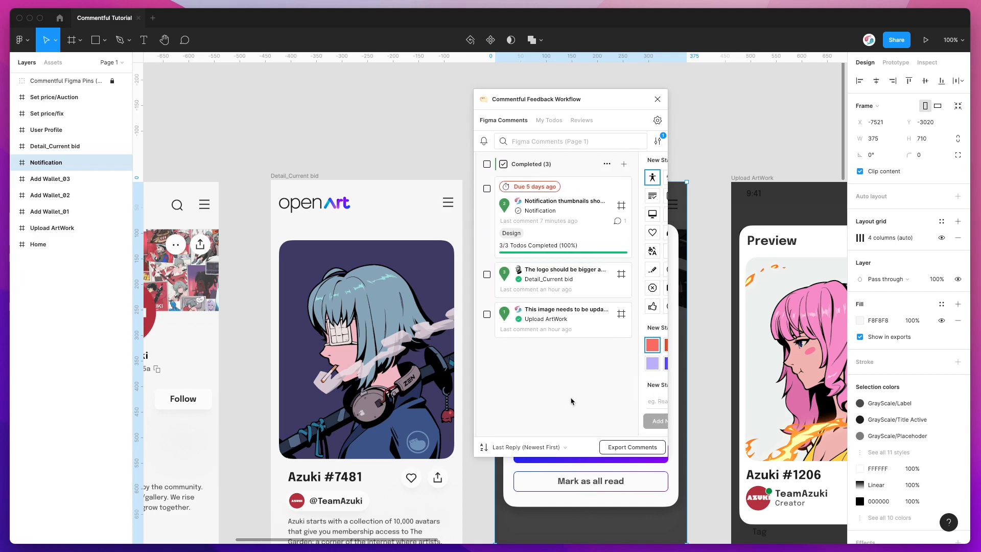
left_click(622, 450)
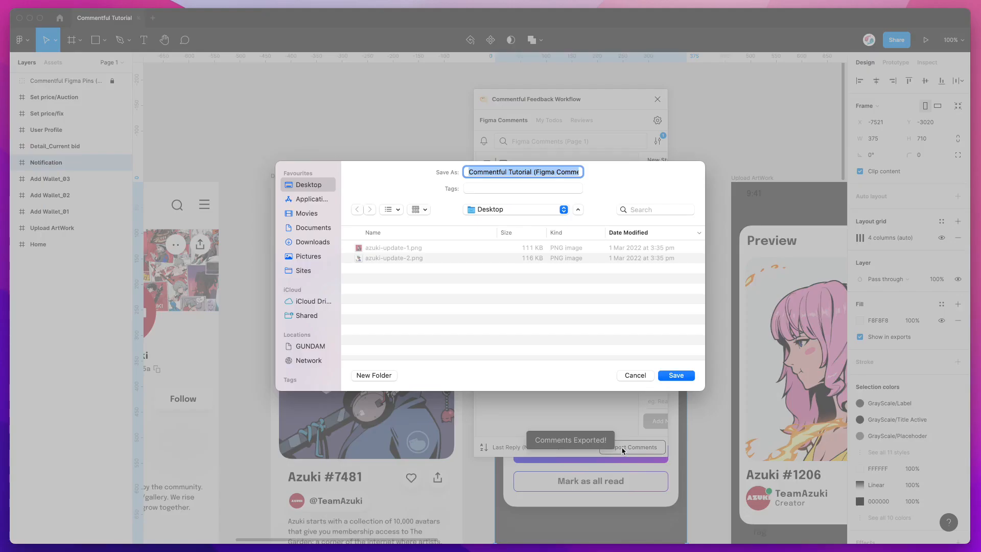
left_click(675, 375)
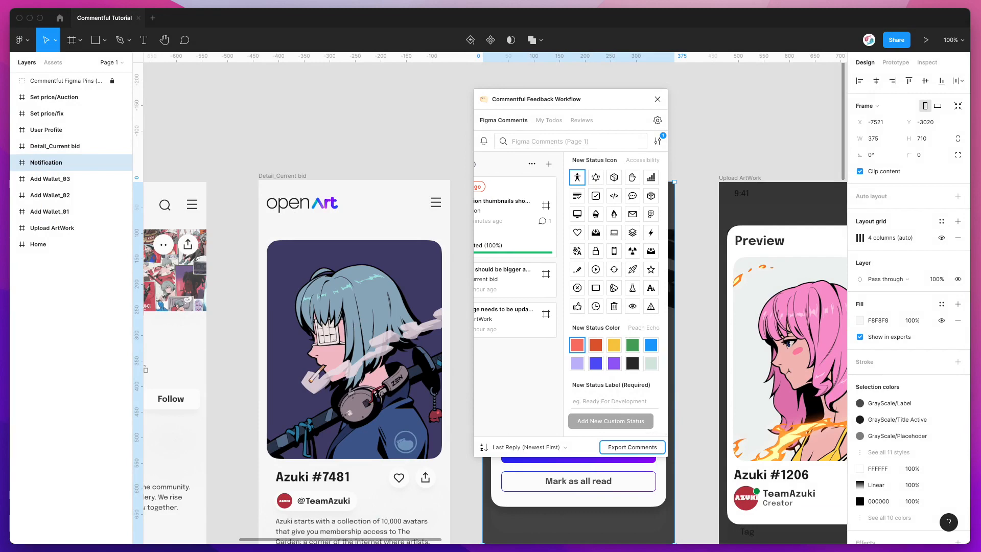
Open the exported comments file from the desktop in Numbers and enlarge and position its window to view the table
right_click(976, 105)
mouse_move(869, 122)
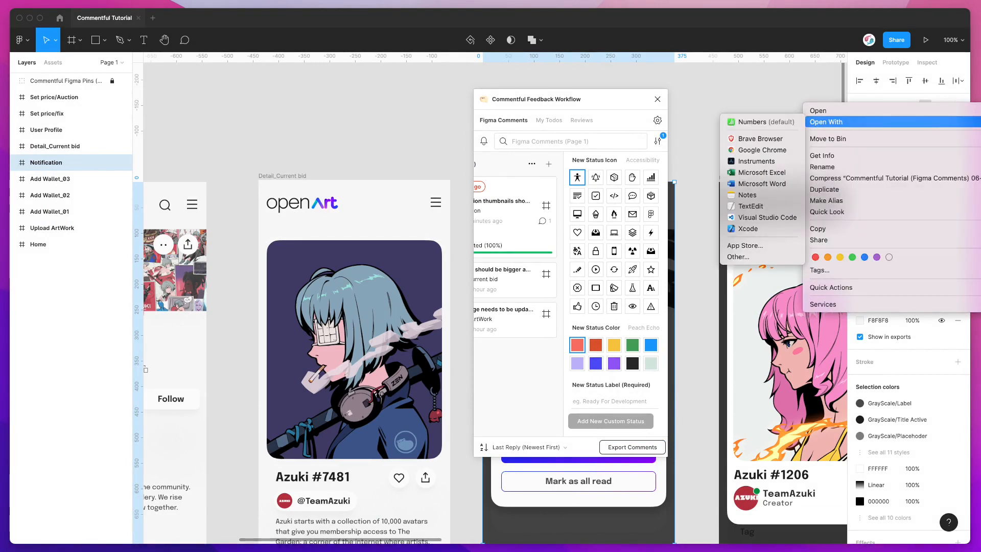
left_click(768, 125)
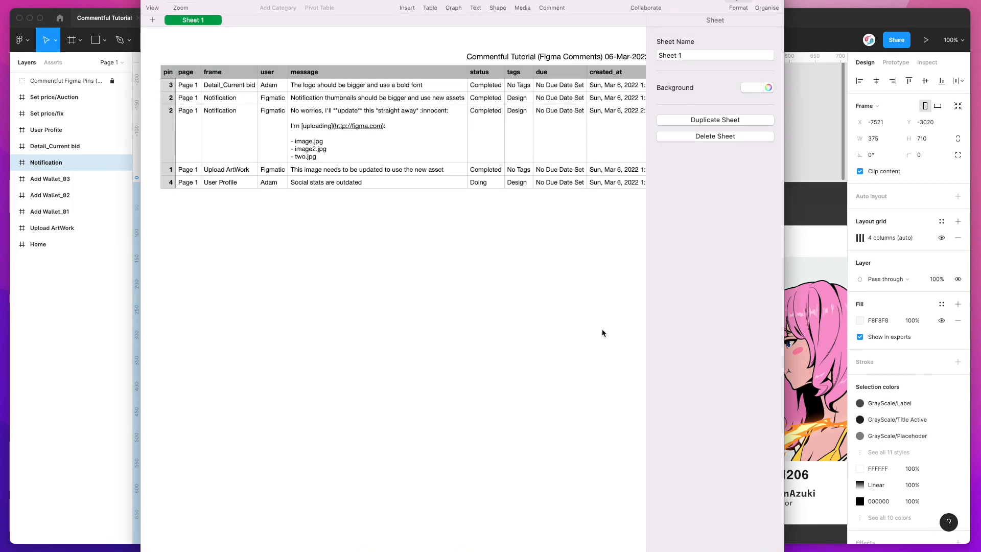
left_click_drag(784, 188, 980, 184)
left_click_drag(836, 1, 734, 30)
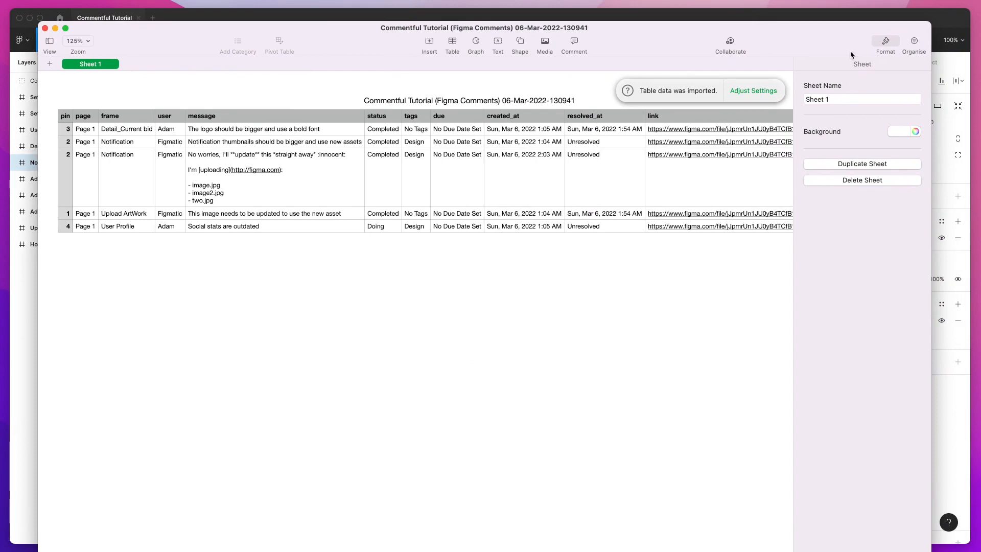
left_click_drag(826, 37, 854, 293)
scroll(521, 207, "left", 5)
left_click_drag(634, 288, 623, 56)
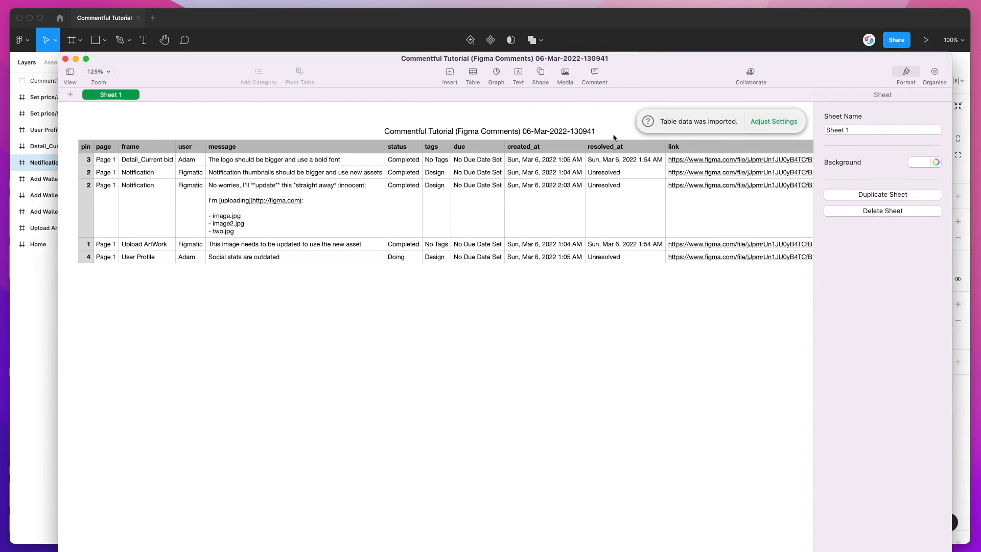
Examine the pin, page, frame, user and message columns of the exported comments table
left_click(86, 148)
left_click(192, 265)
left_click(93, 148)
left_click(87, 173)
left_click(88, 162)
left_click(105, 160)
left_click(144, 156)
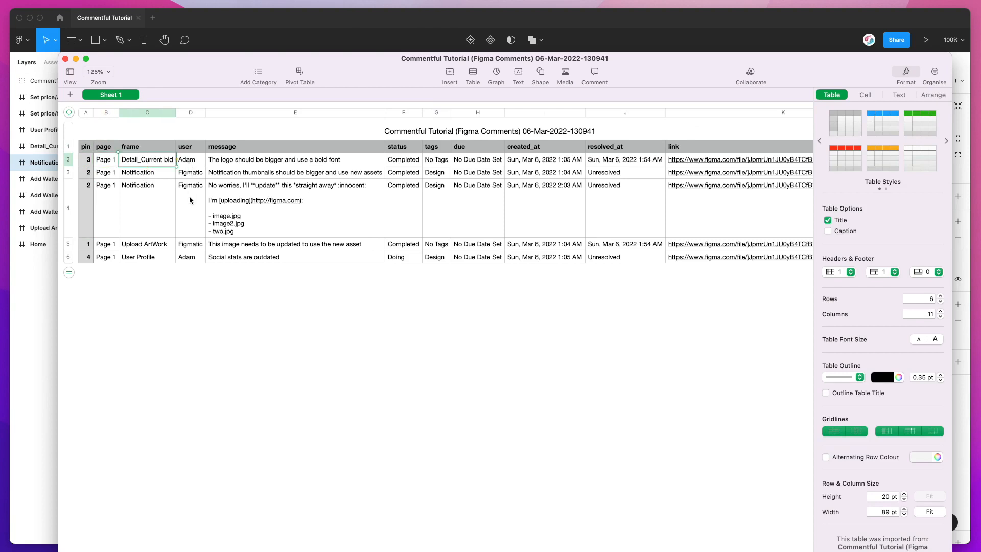
left_click(253, 164)
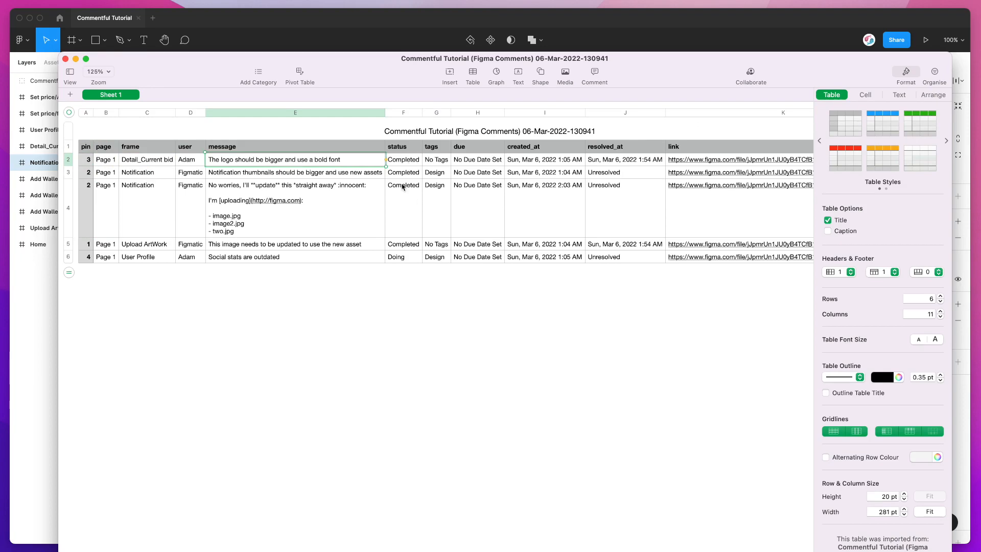
Compare the exported status and tags columns with the statuses on the Commentful comments board
left_click_drag(620, 66, 668, 307)
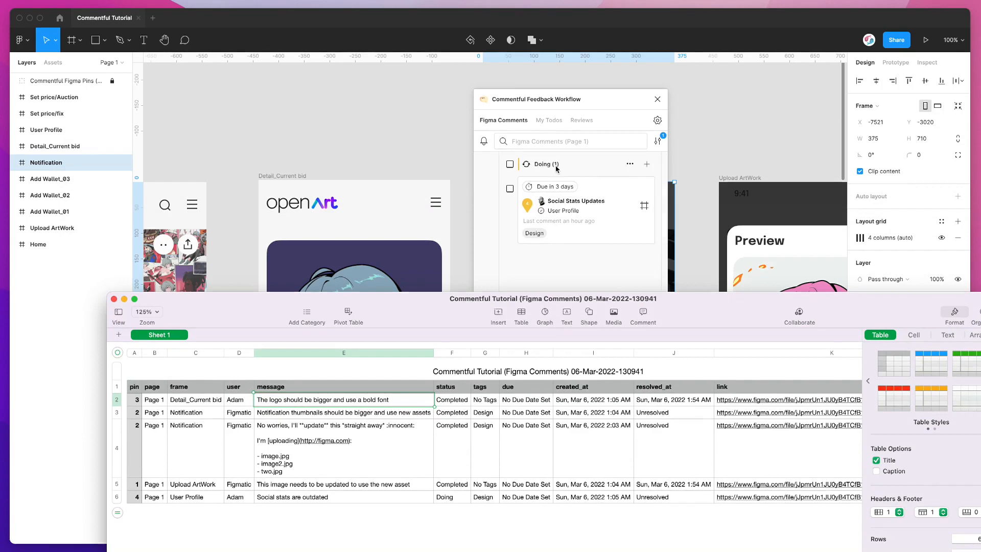
scroll(559, 168, "right", 3)
left_click_drag(671, 307, 643, 99)
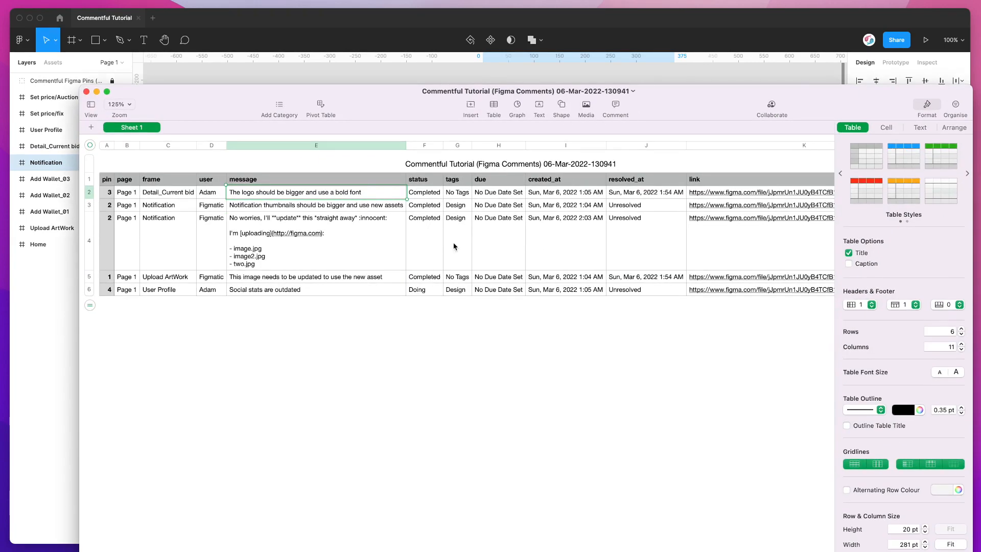
left_click(429, 218)
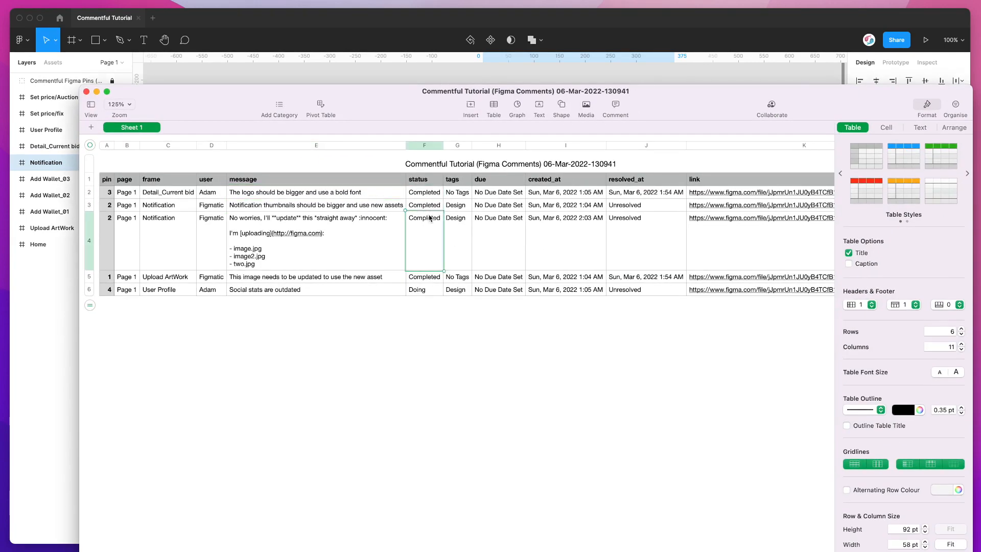
left_click(459, 209)
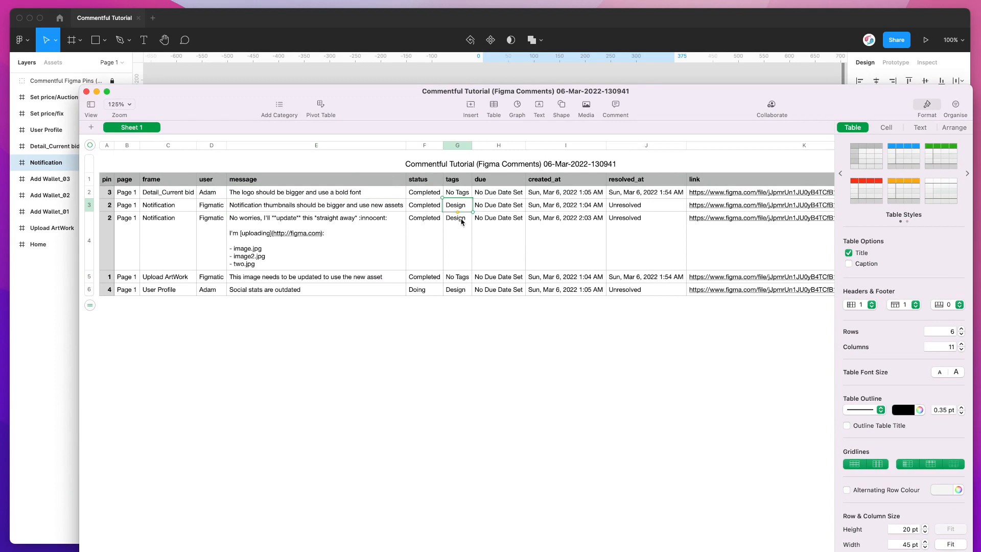
left_click(463, 222)
left_click(458, 292)
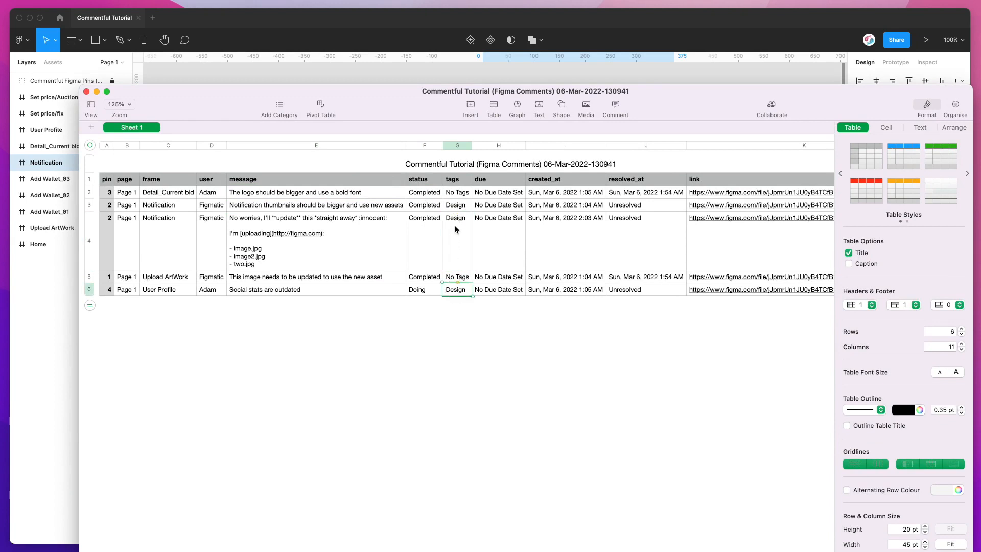
Examine the due, created_at, resolved_at and link columns of the exported comments table
scroll(459, 220, "right", 3)
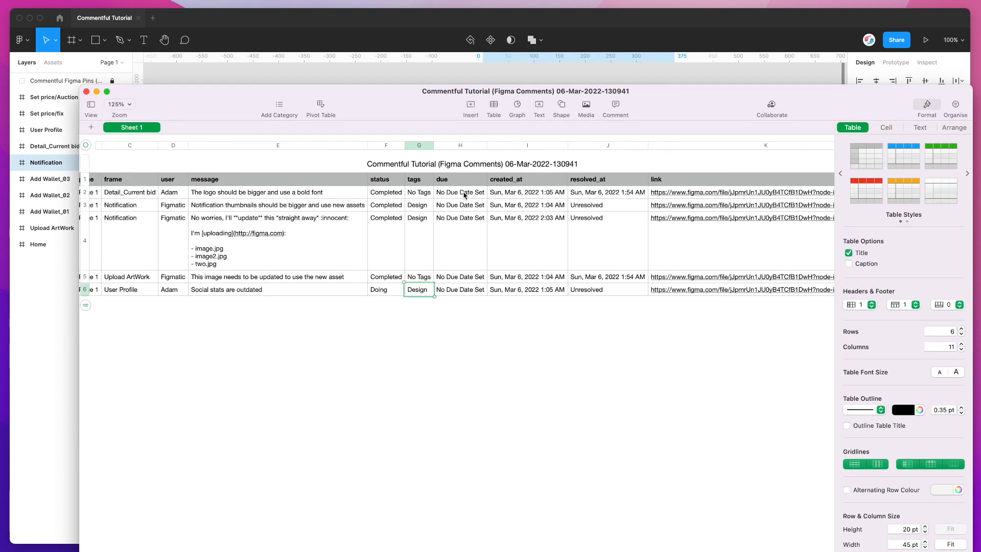
scroll(464, 195, "right", 9)
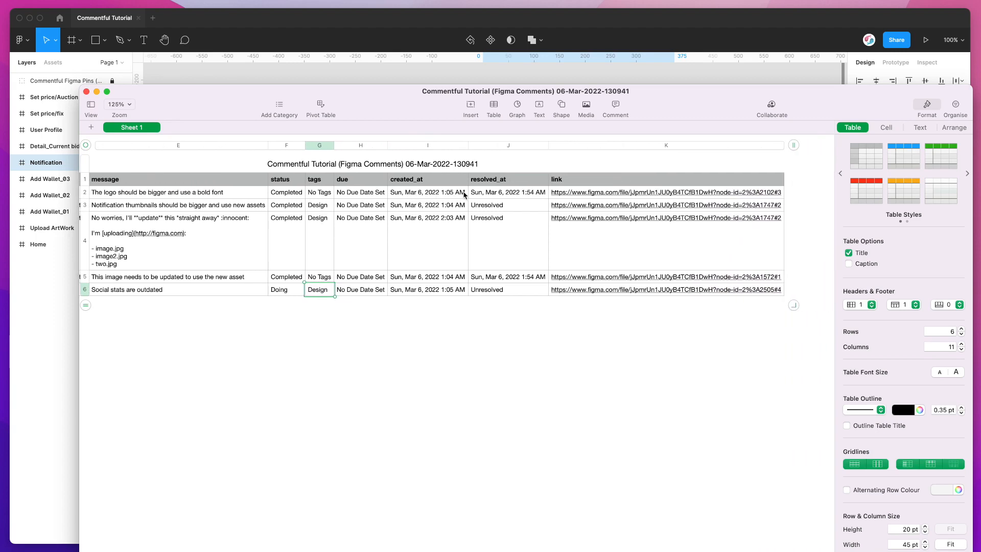
left_click(443, 195)
scroll(443, 194, "right", 2)
left_click(447, 193)
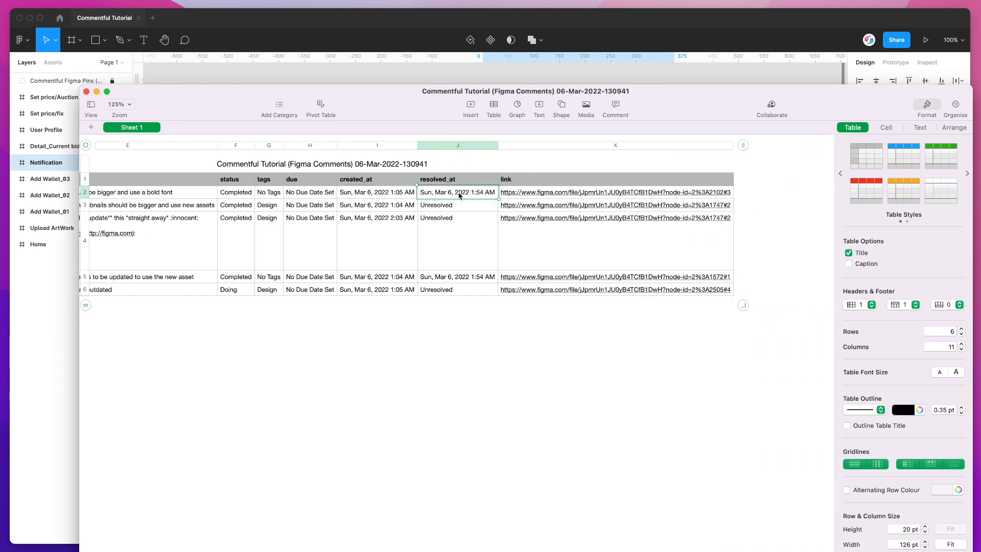
scroll(450, 194, "right", 1)
scroll(437, 197, "right", 8)
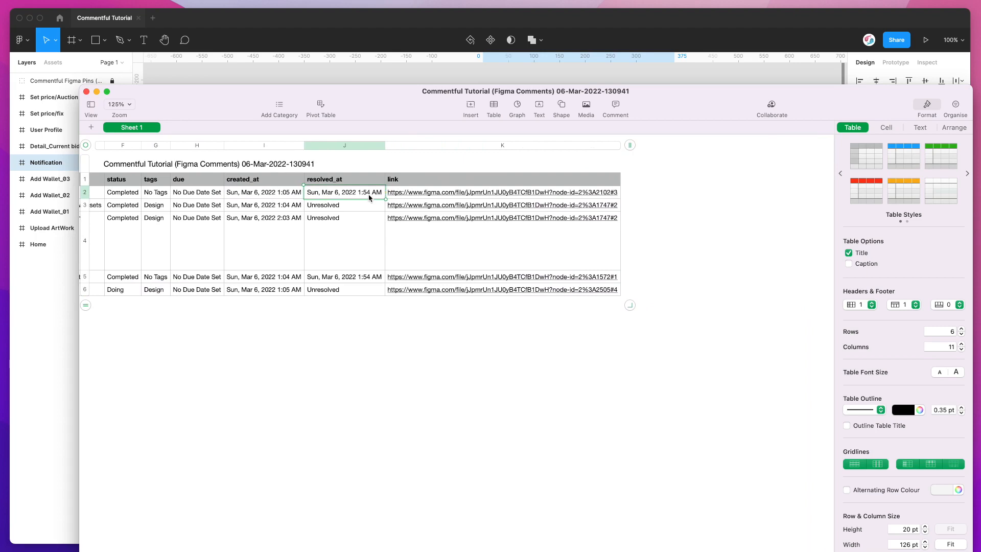
double_click(350, 193)
left_click(479, 193)
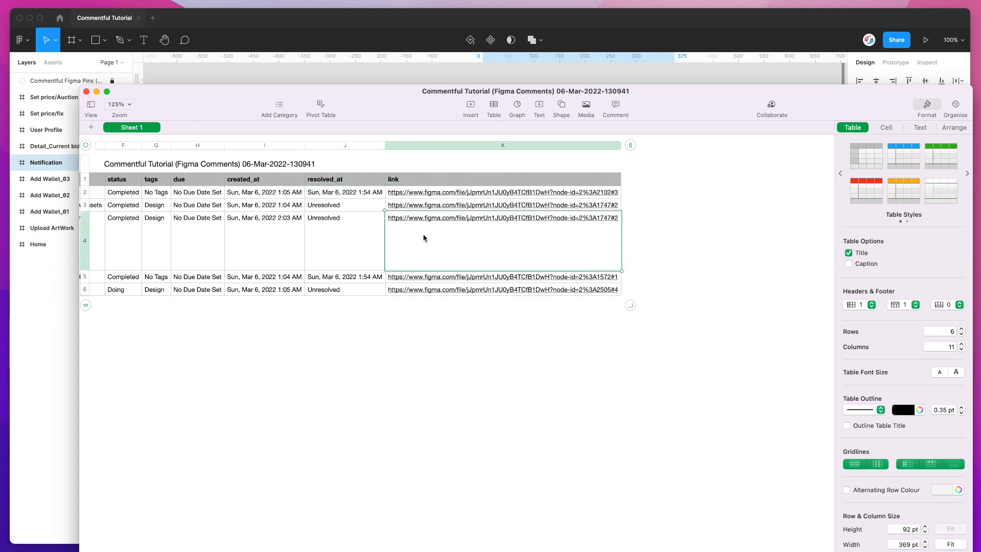
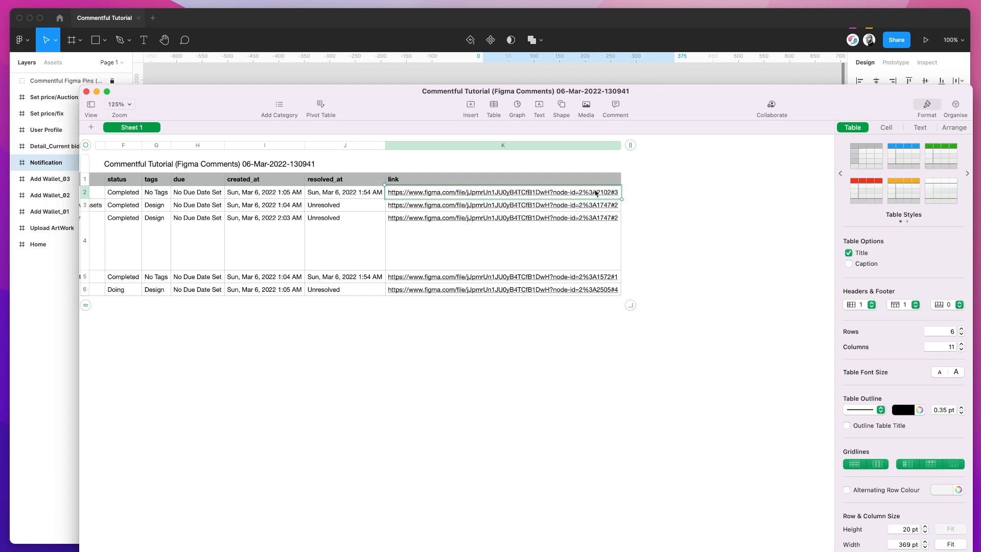
left_click(545, 166)
left_click_drag(516, 95, 507, 92)
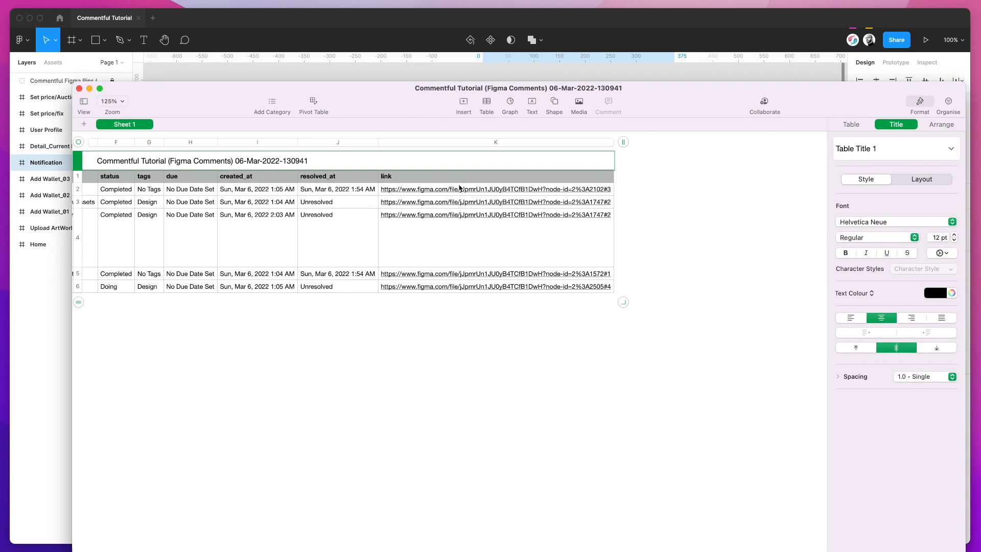
Minimize the spreadsheet, switch back to Figma, and view the assigned todos for this page in Commentful
left_click(90, 89)
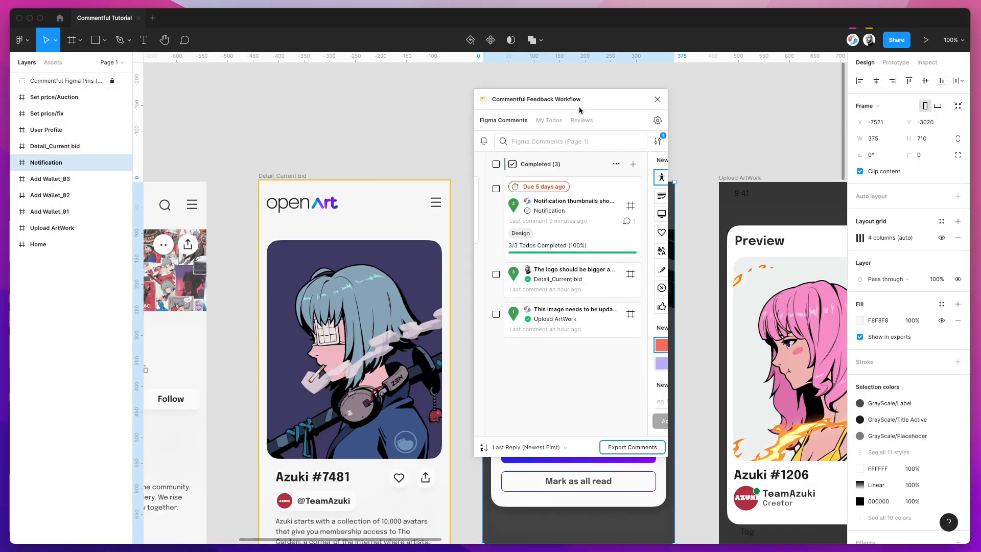
left_click(549, 121)
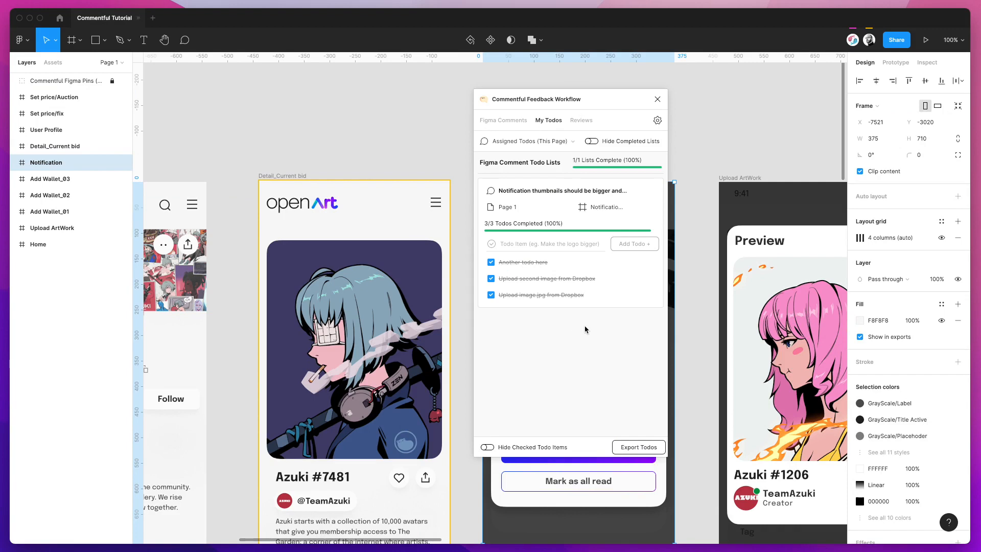
left_click_drag(611, 94, 605, 97)
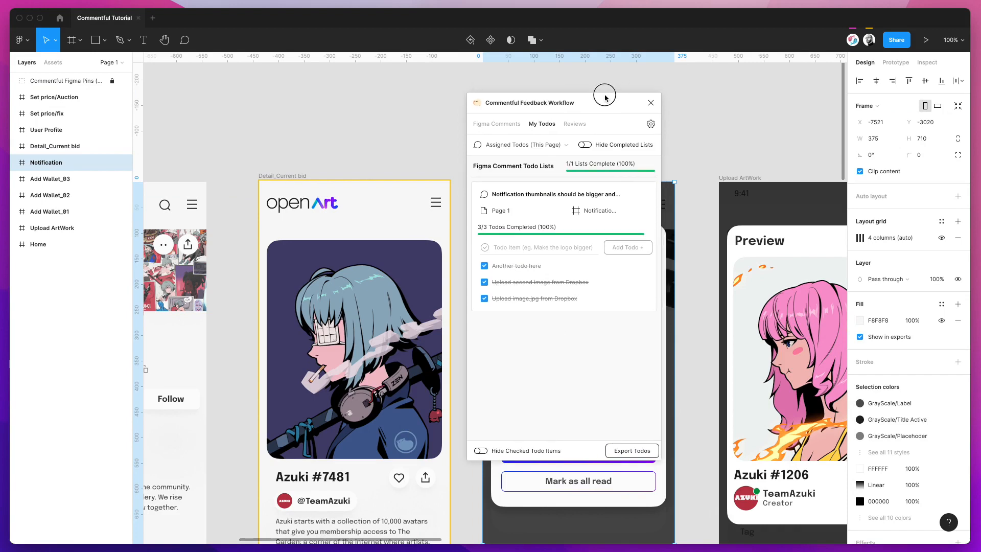
Return to the Page 1 Figma comments, look over the Doing and Completed columns, and deselect the Notification frame
left_click(510, 128)
scroll(531, 174, "right", 5)
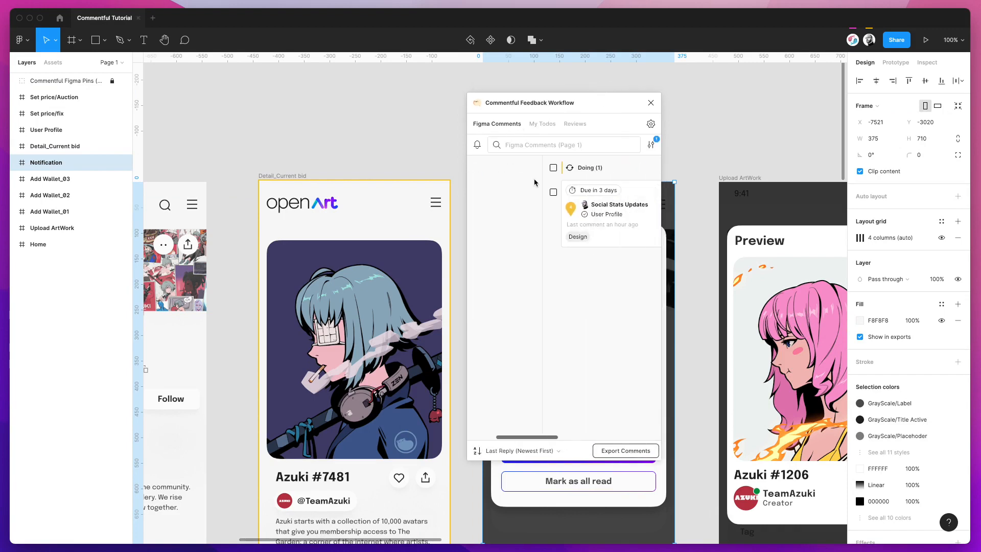
scroll(536, 182, "right", 1)
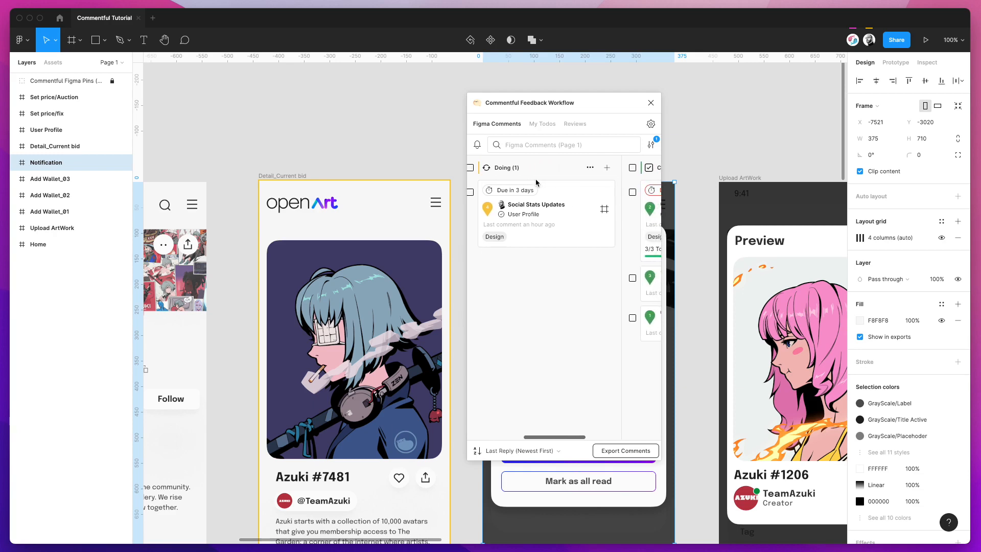
scroll(541, 169, "right", 5)
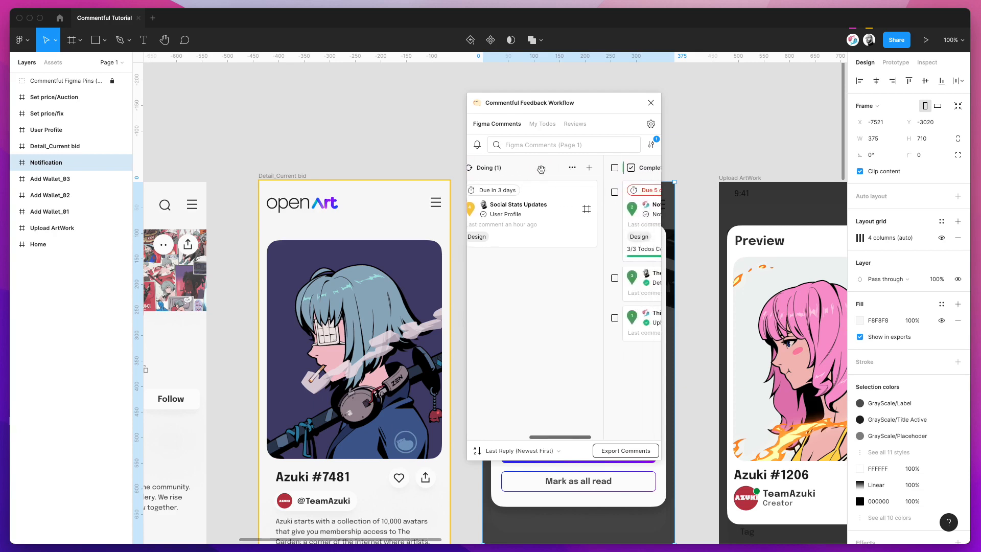
scroll(541, 169, "right", 2)
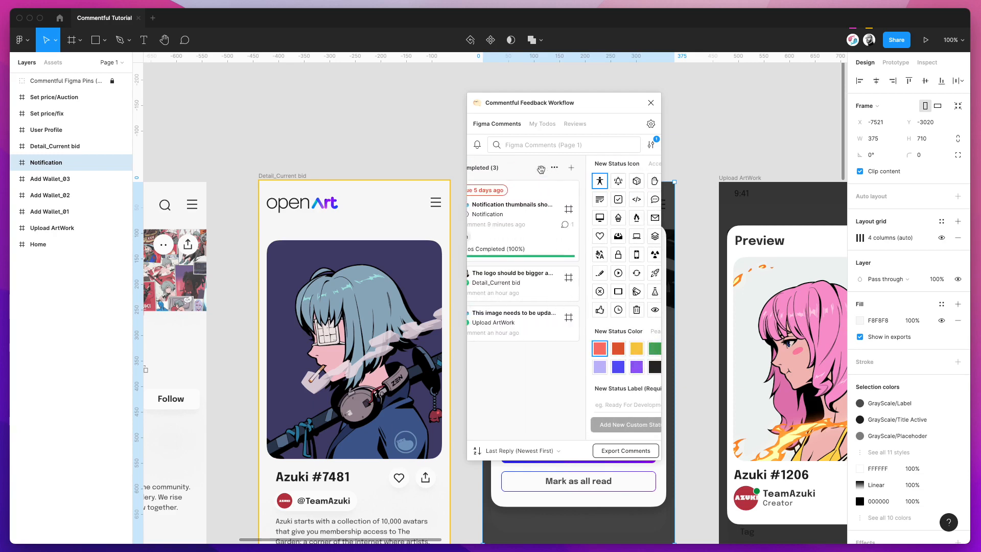
scroll(550, 218, "left", 3)
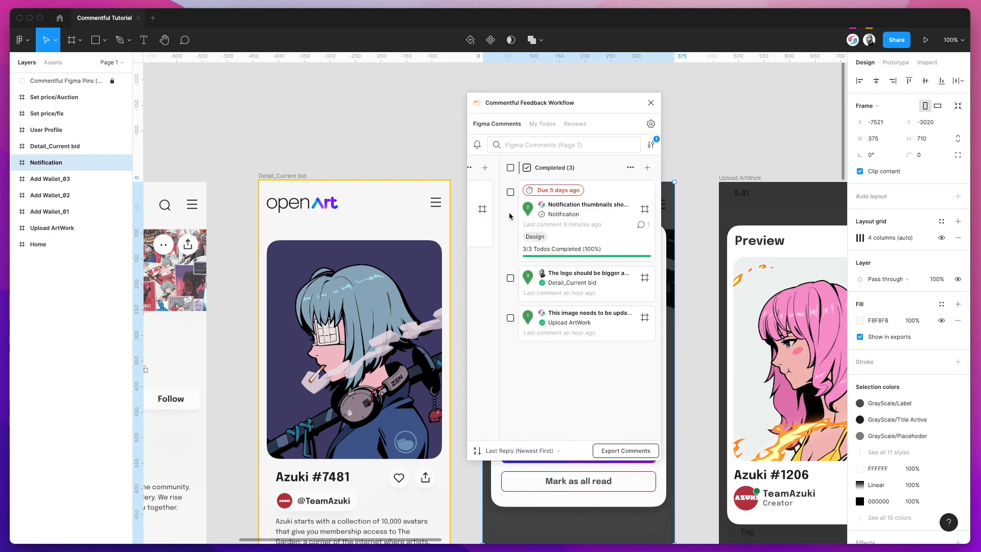
scroll(511, 215, "left", 1)
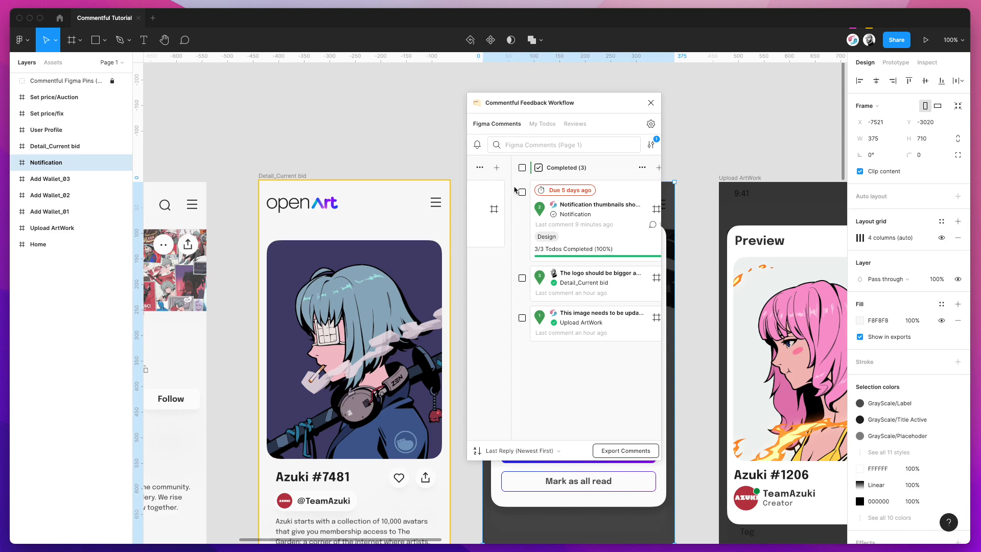
left_click_drag(557, 102, 550, 104)
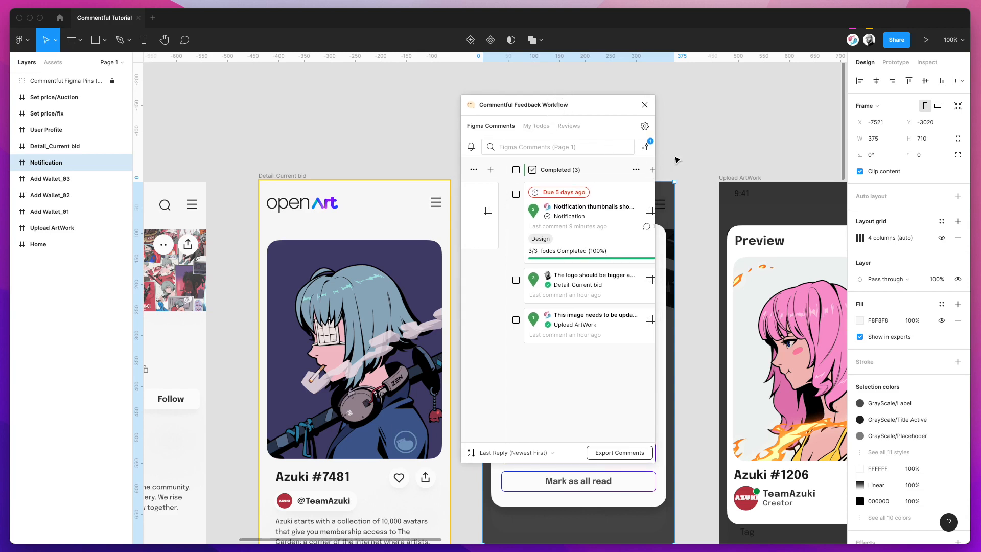
left_click(692, 150)
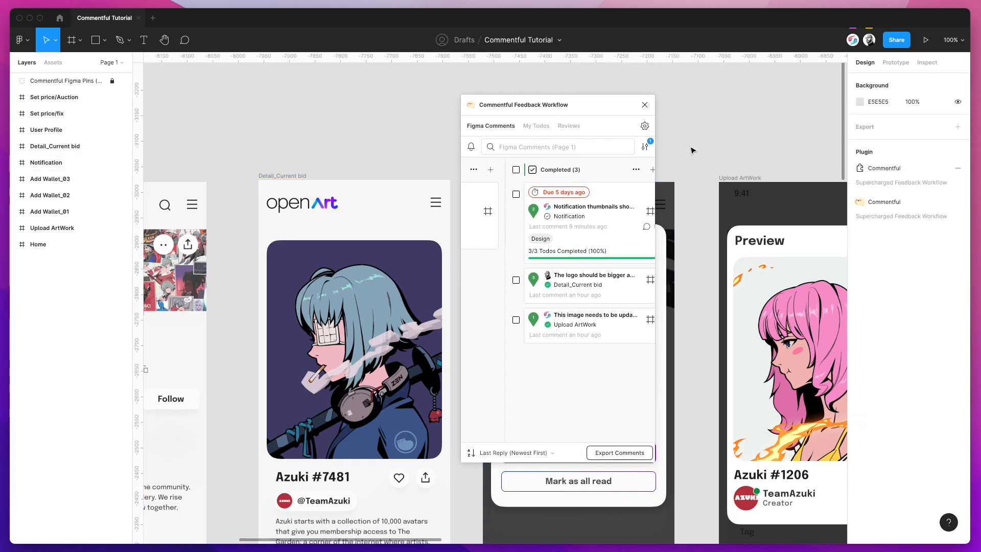
Examine the Doing and Completed columns of the Page 1 comments board in Commentful, moving the plugin window as needed
left_click_drag(603, 104, 603, 112)
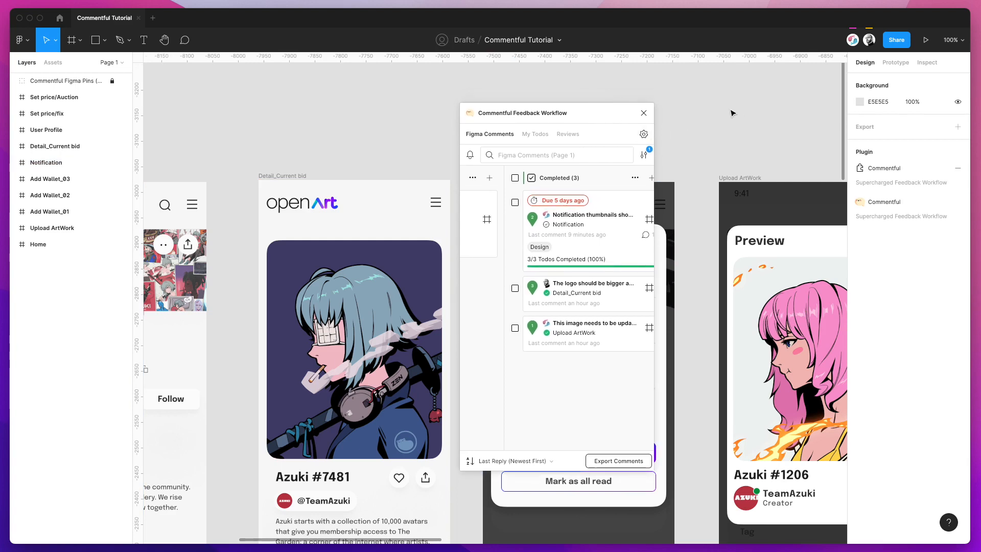
scroll(591, 193, "right", 3)
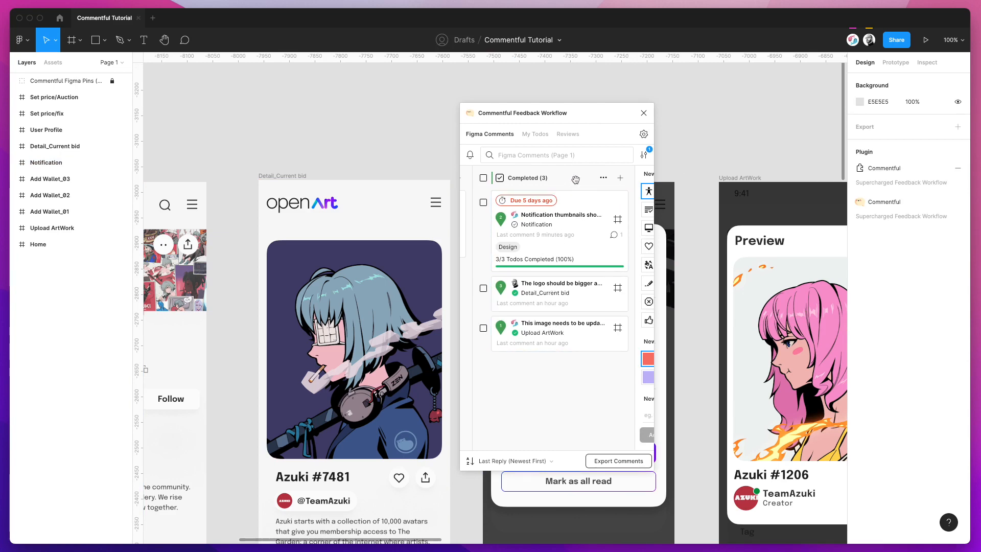
mouse_move(581, 114)
left_mouse_down()
mouse_move(588, 122)
mouse_move(593, 113)
left_mouse_up()
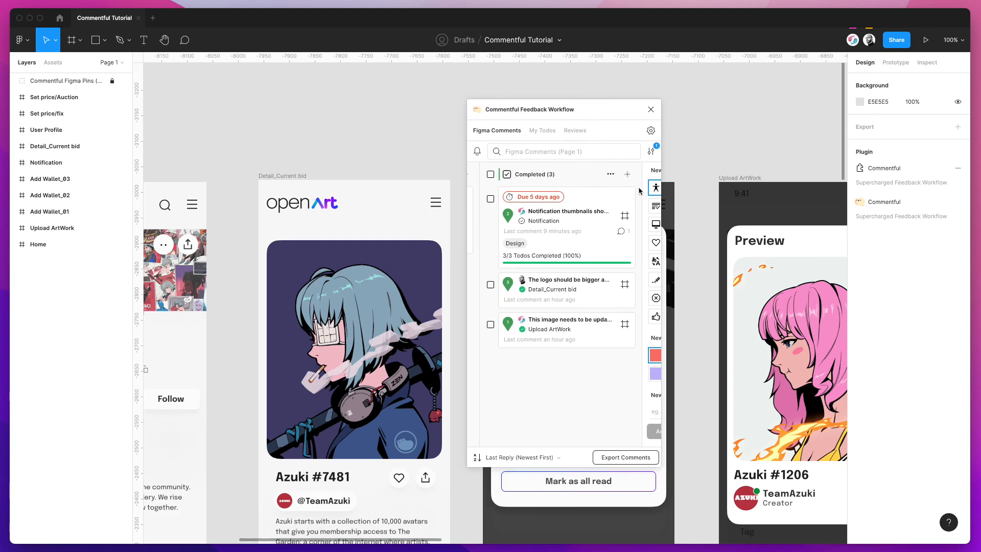
scroll(606, 198, "left", 5)
scroll(607, 198, "right", 5)
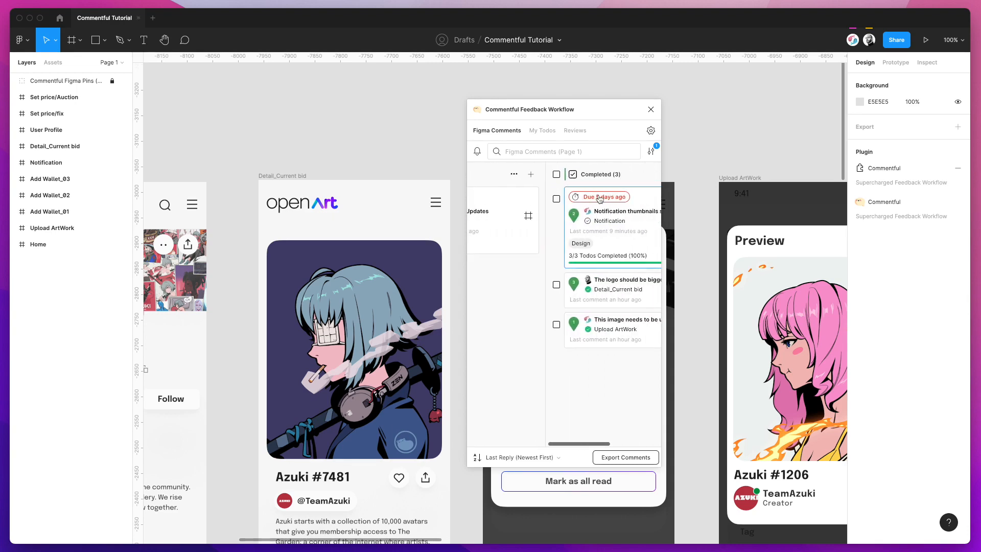
scroll(600, 199, "right", 5)
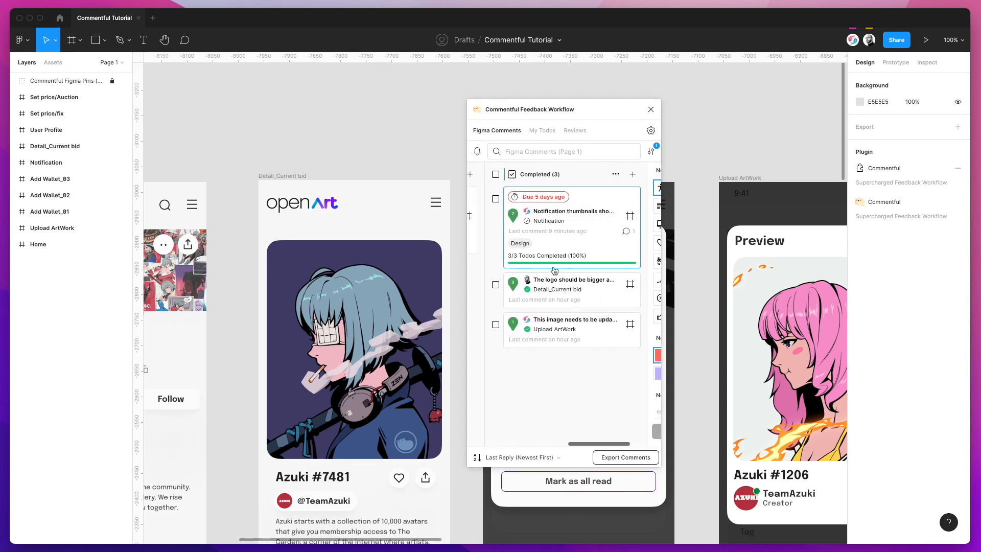
scroll(547, 220, "left", 4)
scroll(542, 215, "left", 3)
left_click_drag(622, 110, 618, 107)
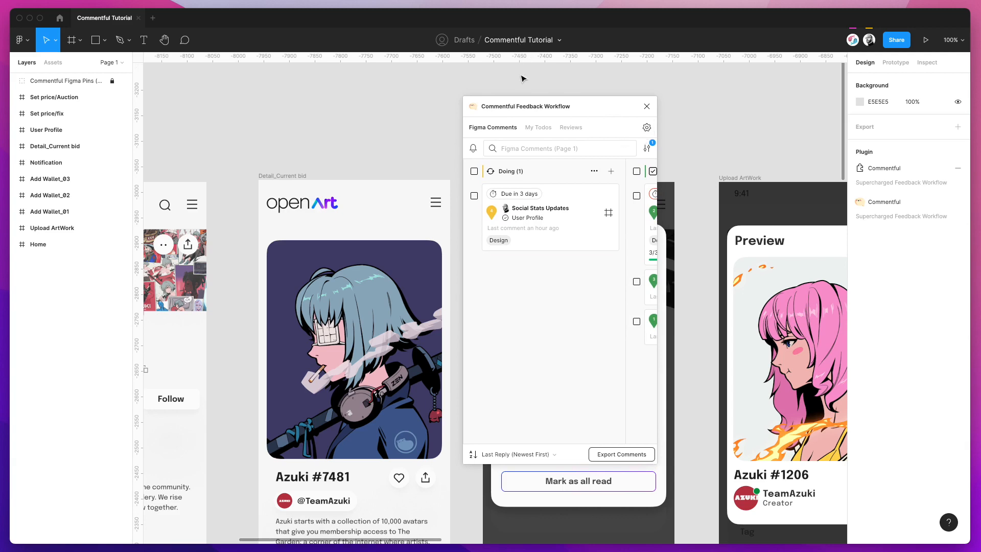
left_click_drag(573, 109, 574, 112)
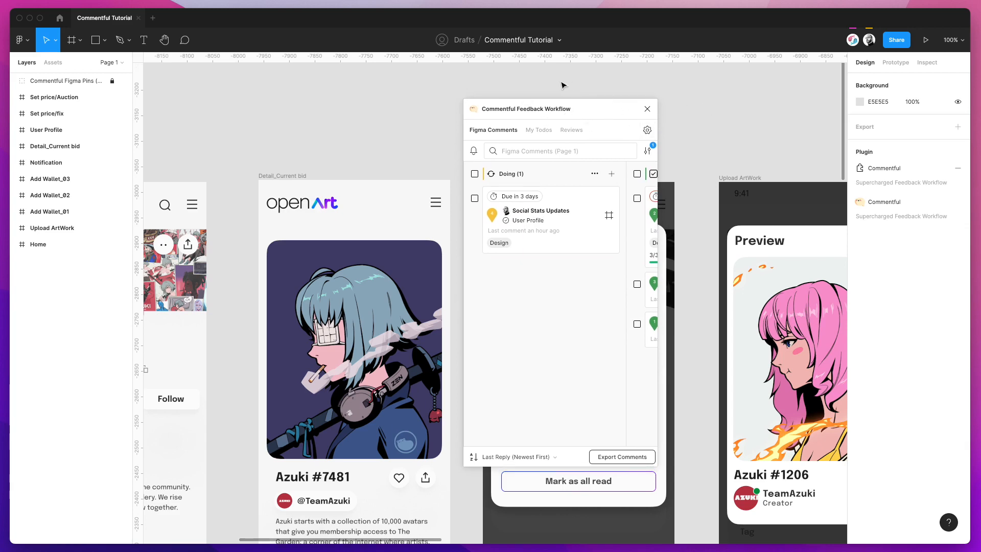
left_click_drag(570, 111, 586, 112)
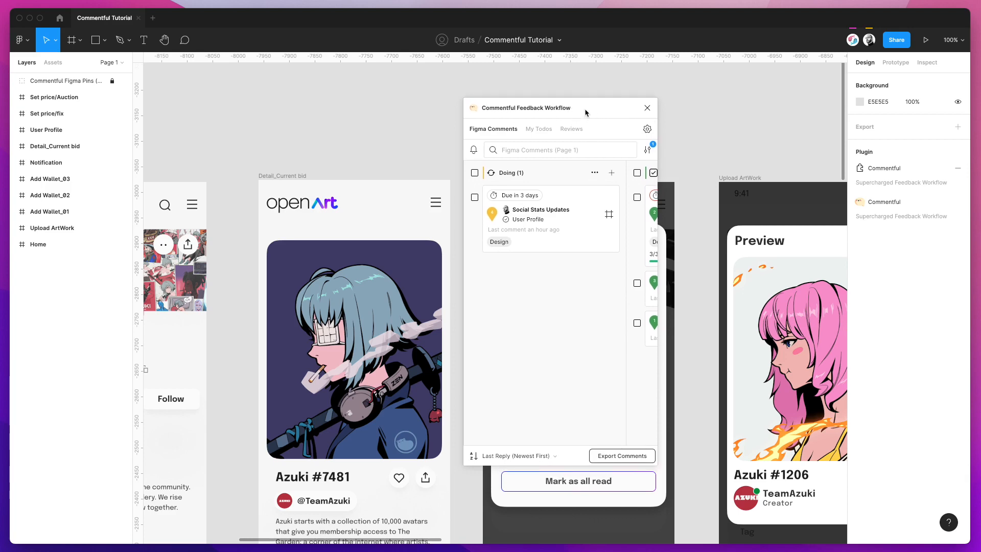
View the Commentful settings and the Figma API token instructions for re-linking the file, and close them without saving
left_click(646, 129)
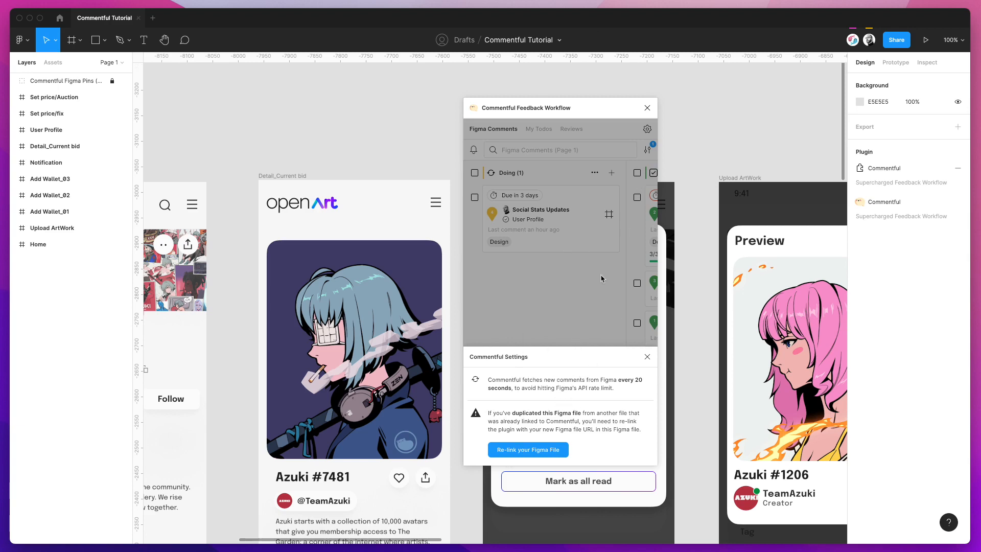
left_click(521, 451)
left_click(623, 430)
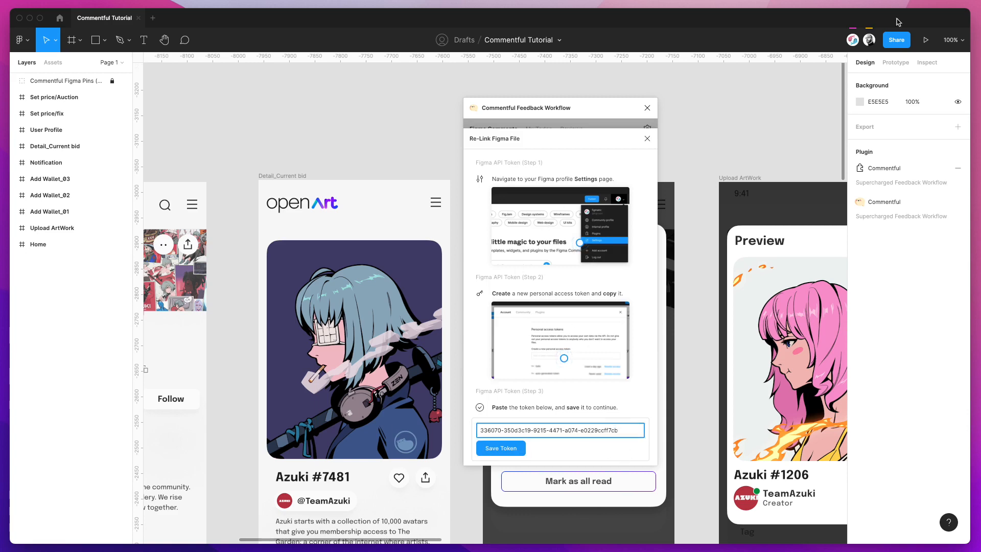
left_click(580, 147)
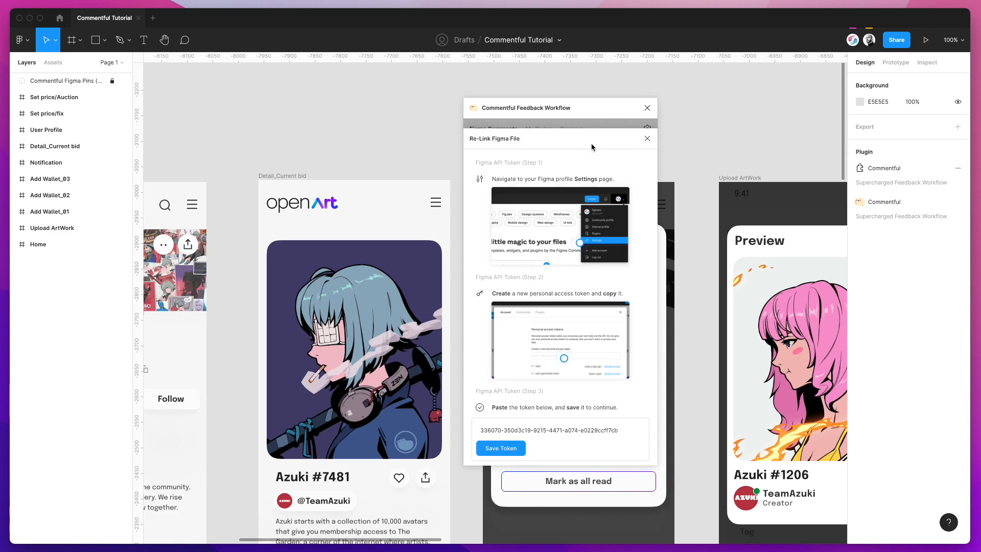
left_click(647, 139)
Look over the Completed column and the new custom status form, and return to the Doing column
scroll(548, 237, "right", 4)
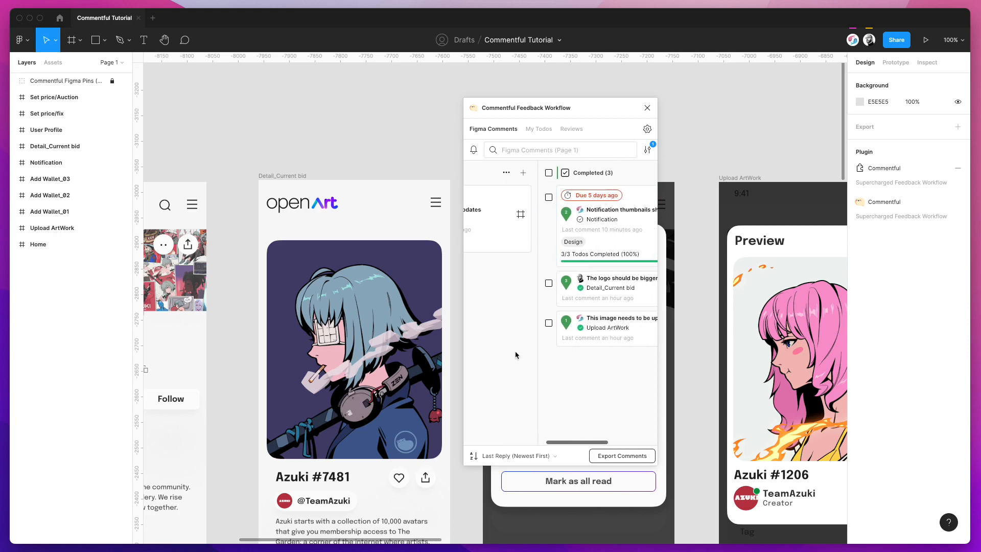
scroll(538, 251, "right", 4)
scroll(504, 251, "left", 2)
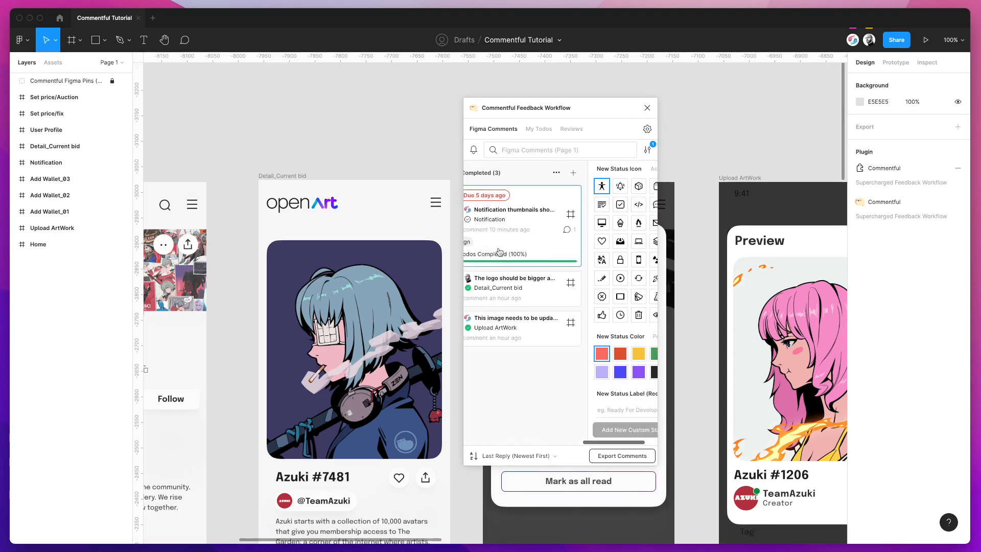
scroll(503, 252, "left", 4)
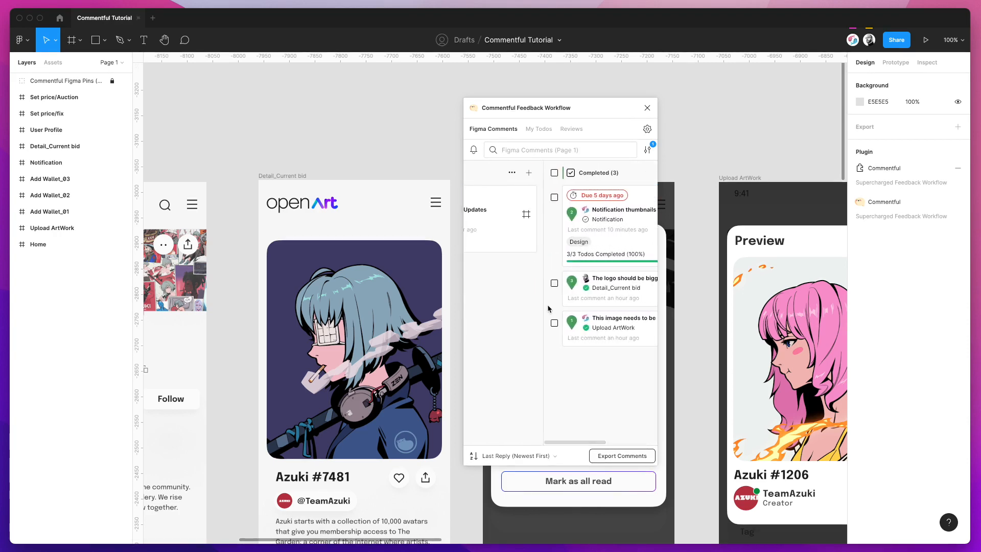
scroll(547, 308, "left", 2)
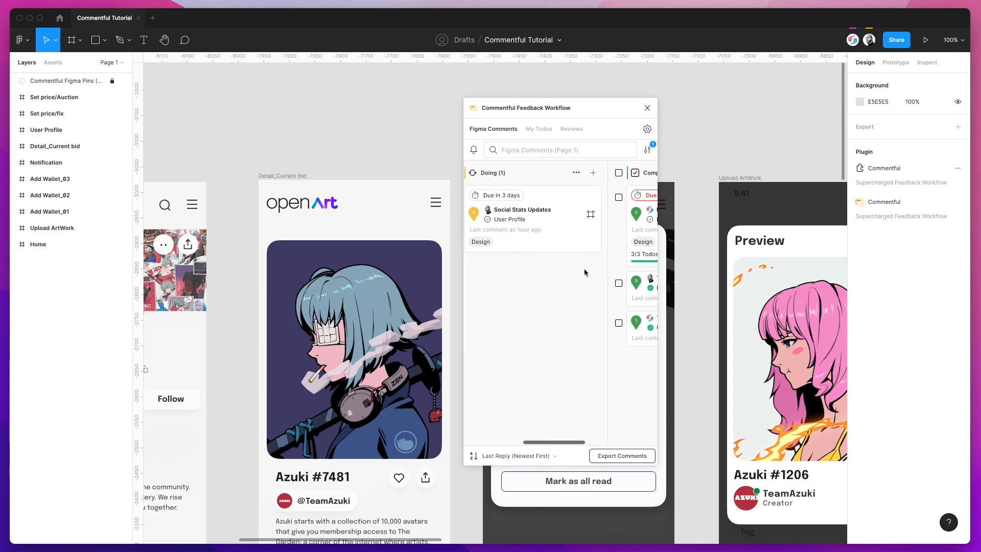
Reopen the Commentful settings, view the file re-linking instructions again, and close them
left_click(648, 129)
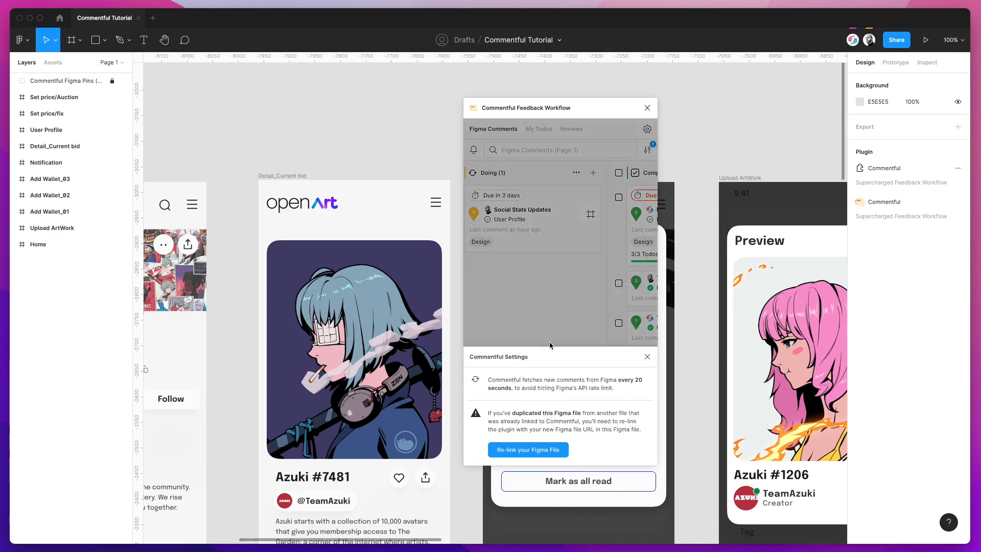
left_click(519, 454)
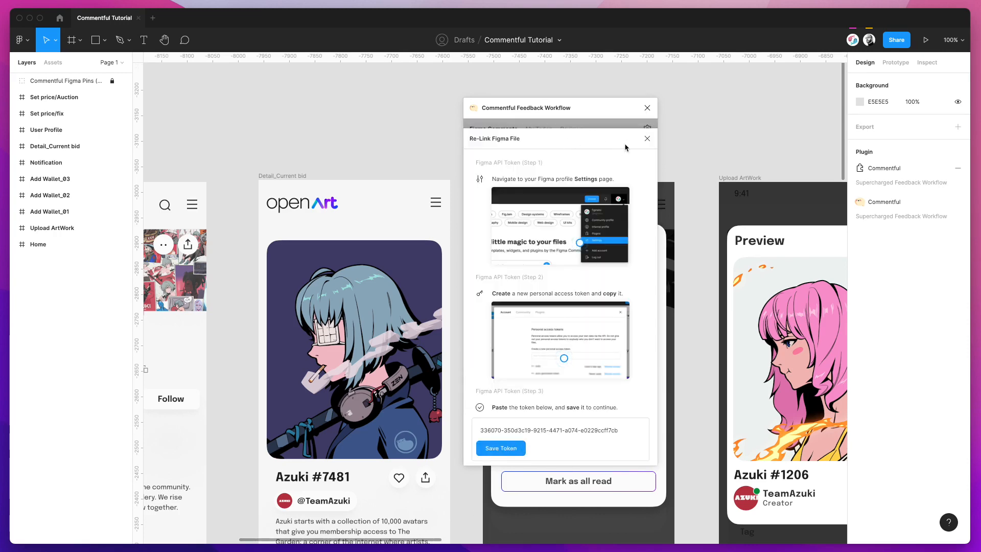
left_click(647, 138)
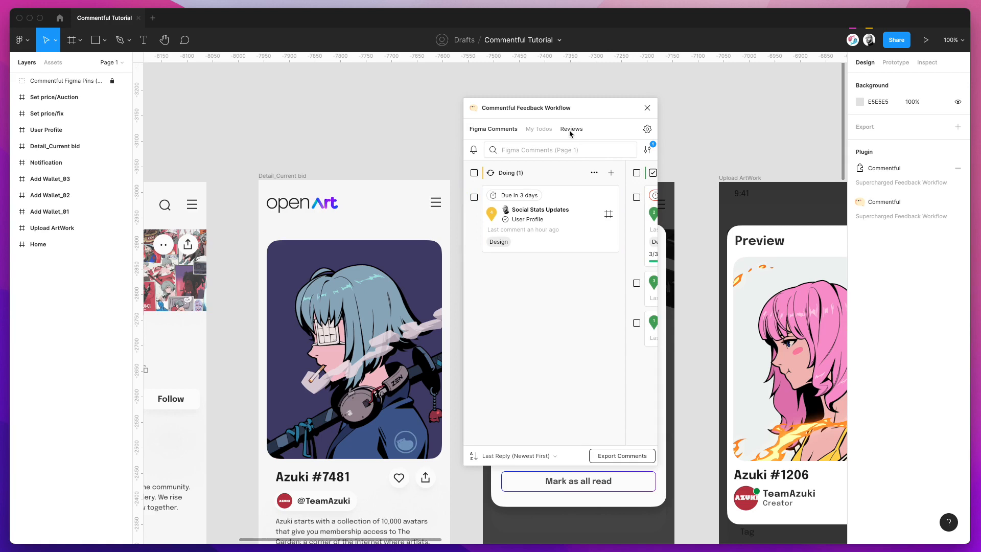
Open Commentful's reviews, start a new review link for Page 1, and look through the available frames
scroll(570, 174, "left", 1)
scroll(570, 174, "right", 1)
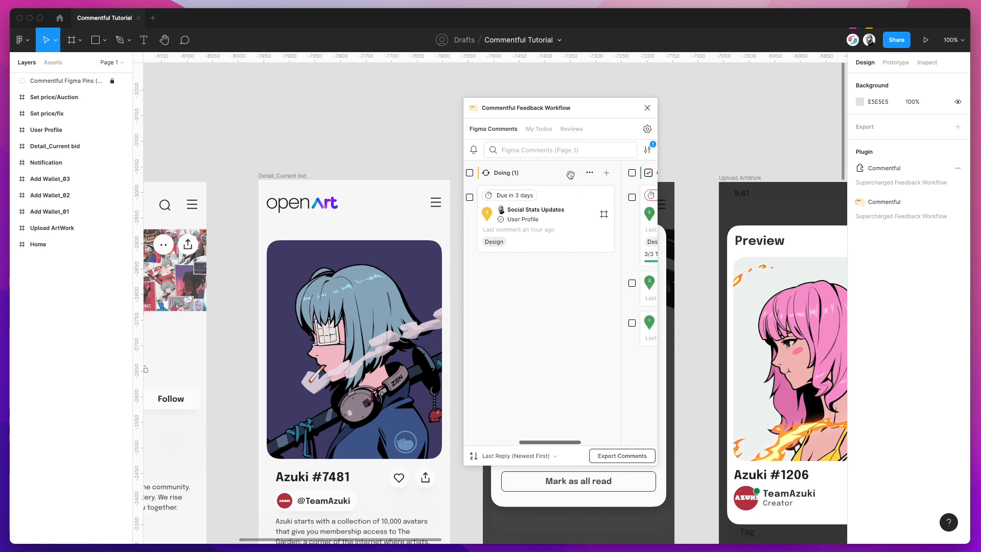
left_click(571, 130)
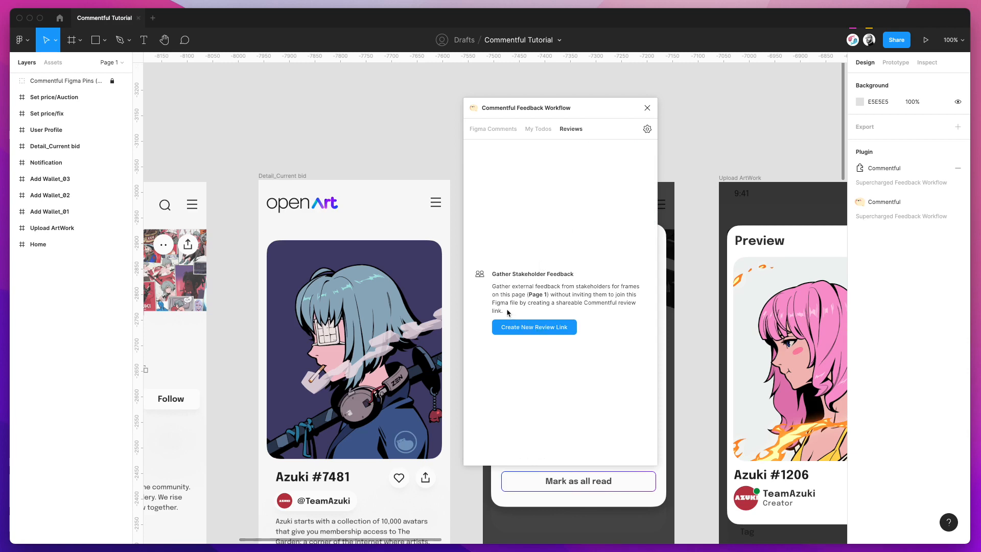
left_click(534, 329)
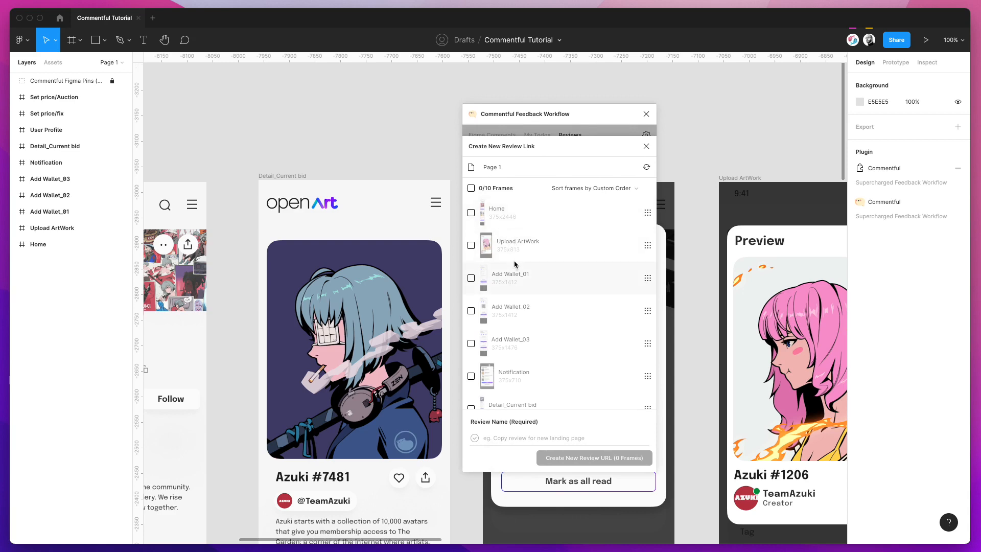
scroll(515, 264, "down", 2)
scroll(514, 264, "up", 2)
Select the Upload ArtWork, Add Wallet_01 and Add Wallet_02 frames for the review link, and close the form without creating it
left_click(506, 251)
left_click(508, 293)
left_click(510, 304)
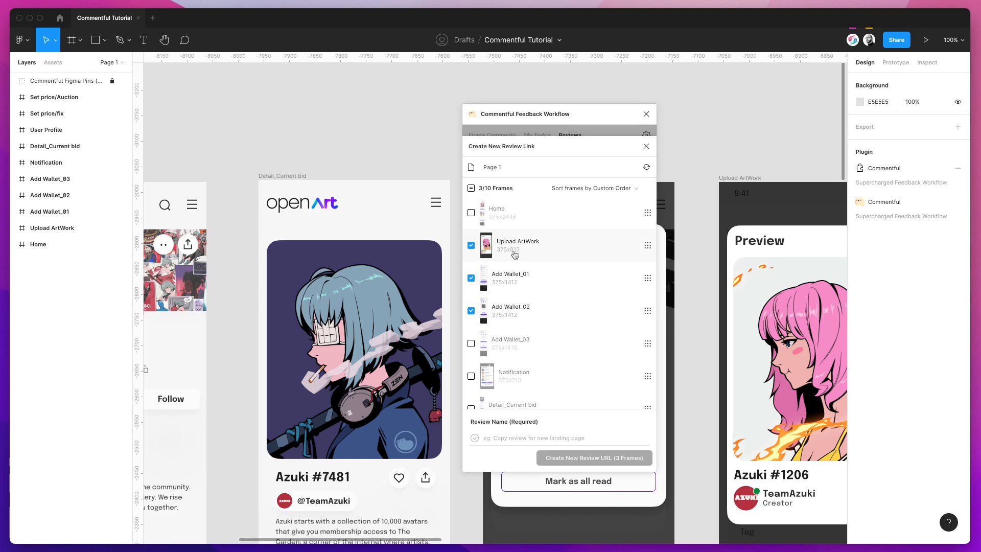
scroll(531, 260, "down", 1)
scroll(531, 260, "up", 1)
left_click(646, 147)
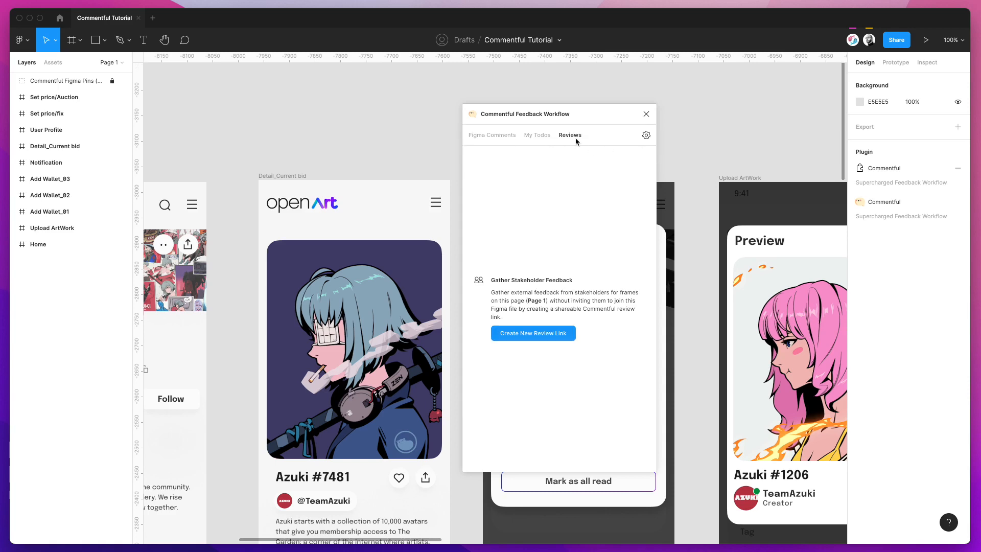
View the assigned todos for this page, return to the Figma comments, and look over the Completed column
left_click(534, 137)
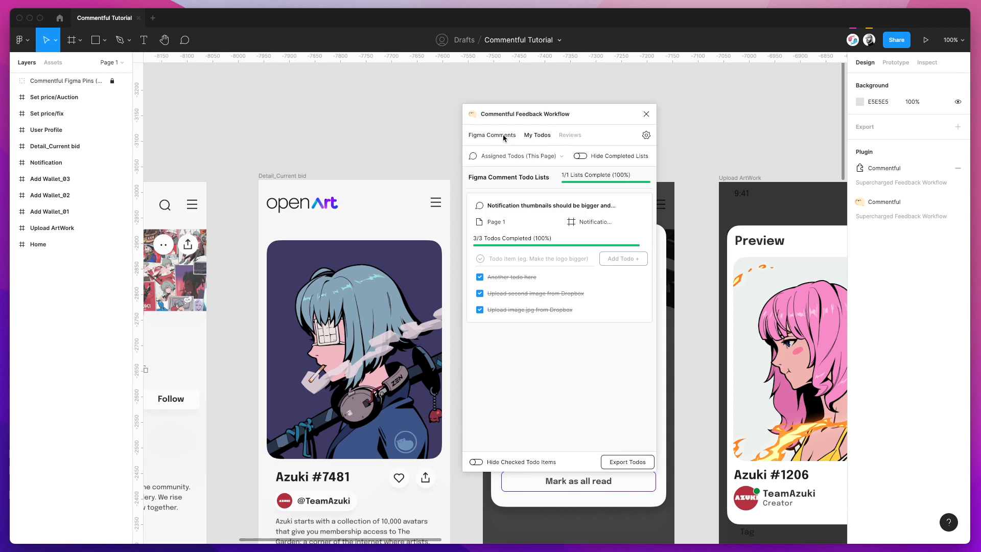
mouse_move(517, 119)
left_mouse_down()
mouse_move(513, 92)
mouse_move(515, 101)
left_mouse_up()
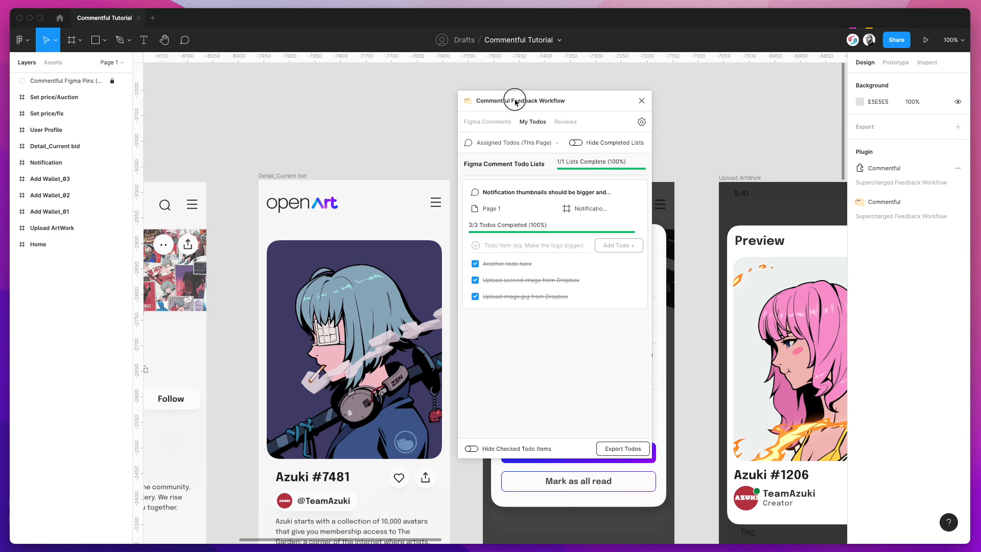
left_click(497, 125)
scroll(525, 195, "right", 5)
scroll(526, 195, "right", 8)
scroll(527, 196, "left", 4)
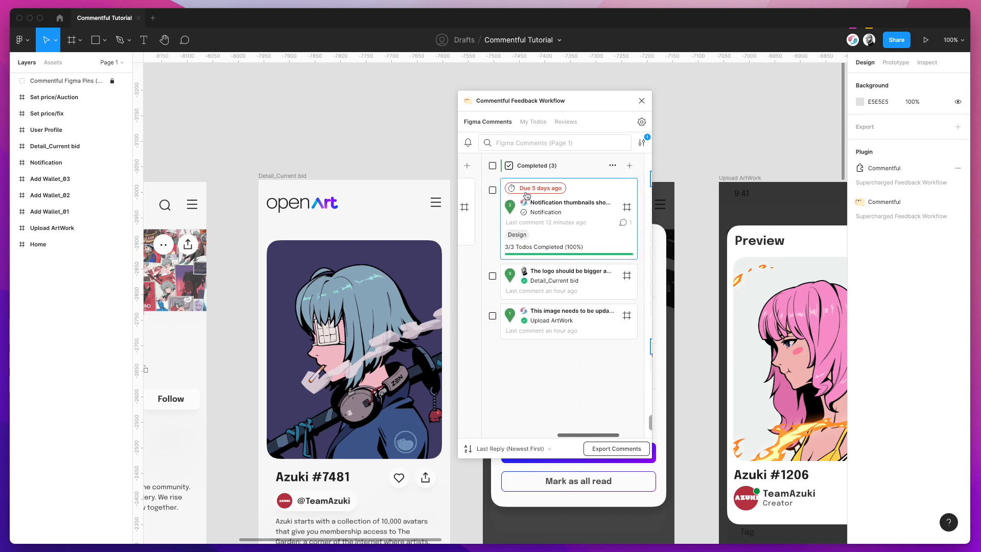
scroll(526, 196, "right", 2)
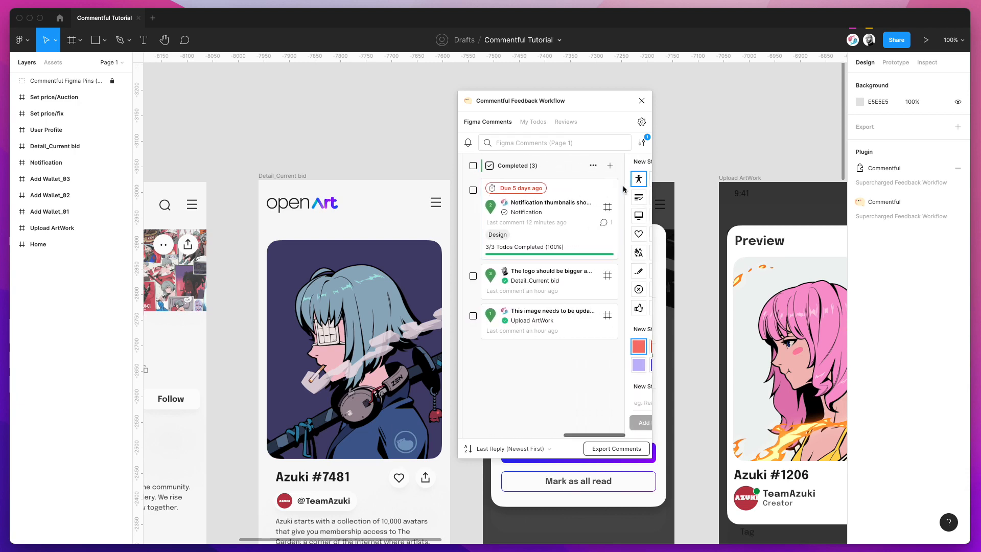
View Figma's own comments with their sorting and filtering options, and leave comment mode
left_click(184, 41)
left_click(943, 62)
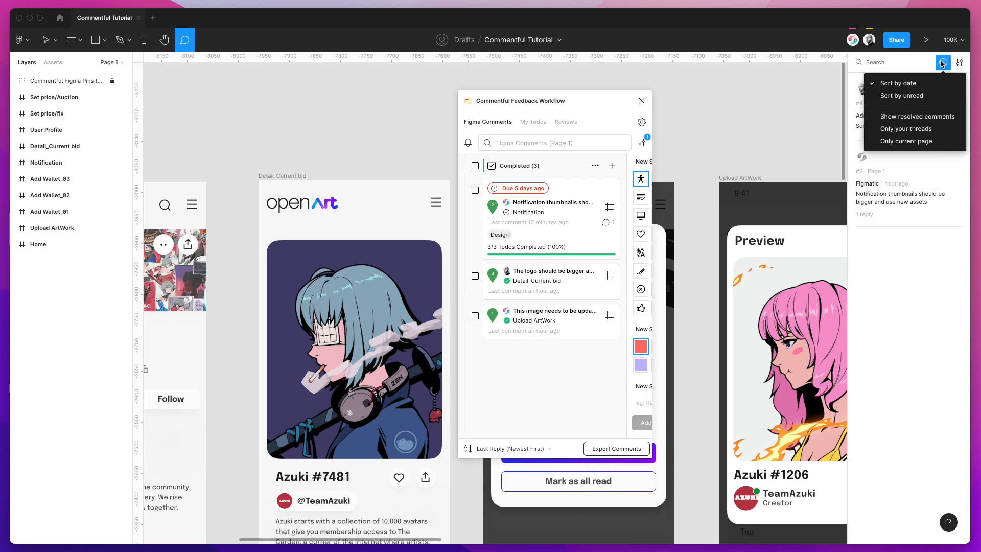
key("Escape")
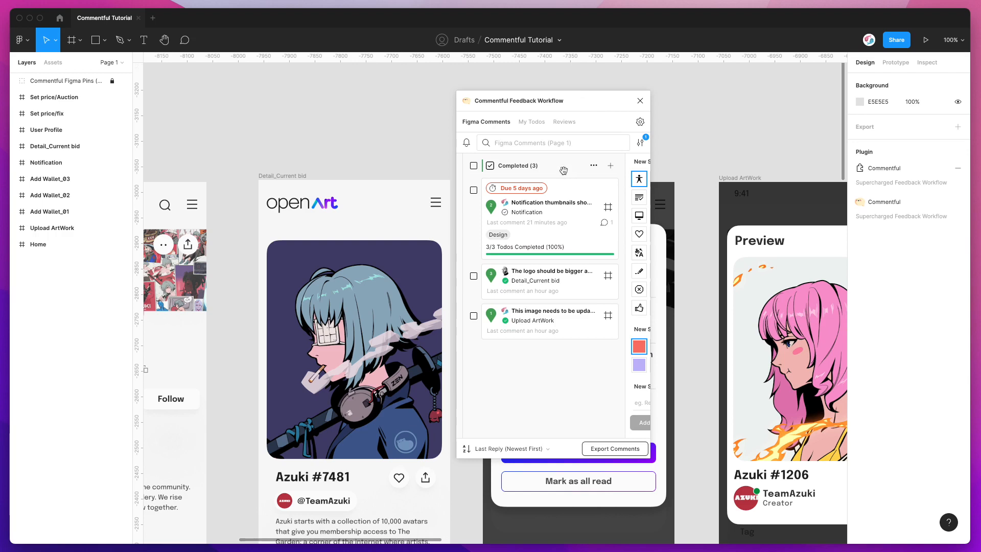
Start a new Figma comment in the Doing column with the title "Make the logo bigger"
scroll(565, 171, "left", 5)
scroll(563, 172, "right", 2)
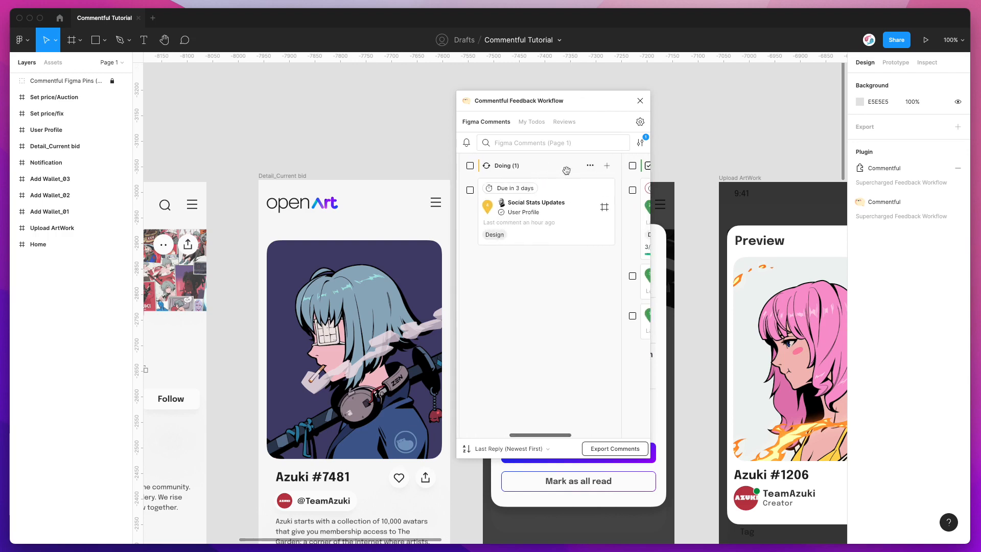
scroll(562, 170, "left", 1)
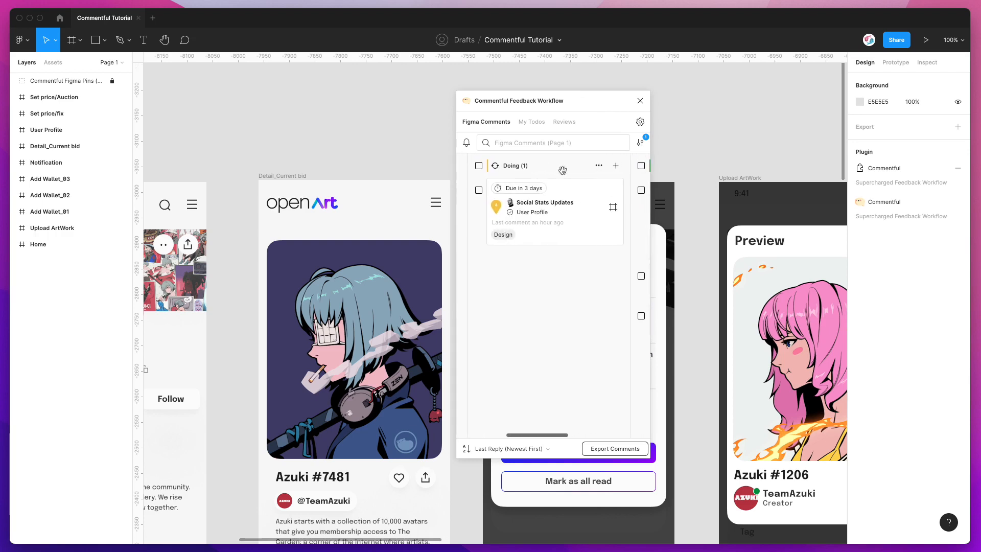
left_click(617, 167)
left_click(543, 210)
type("Make the logo bigger")
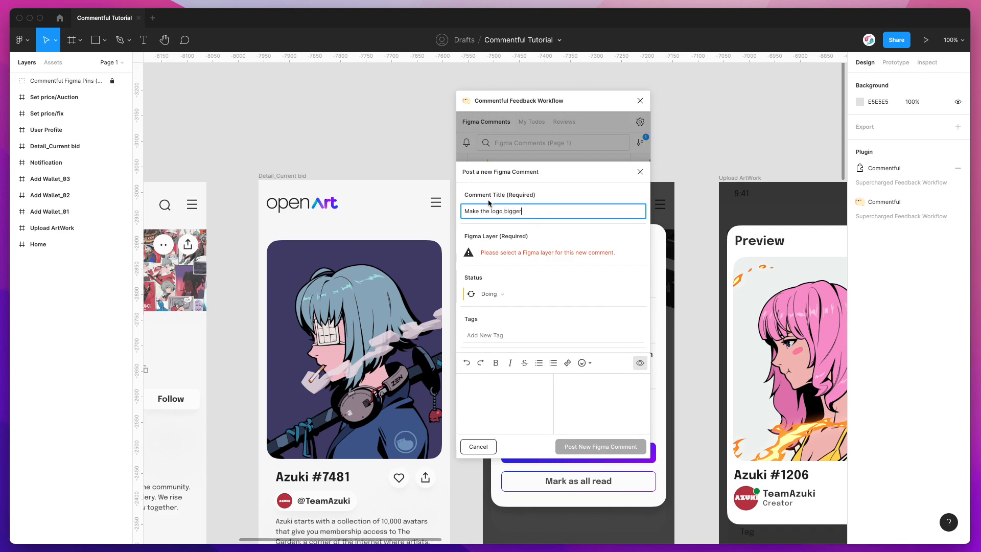
Attach the new comment to the Detail_Current bid frame and keep its status as Doing
scroll(368, 130, "right", 2)
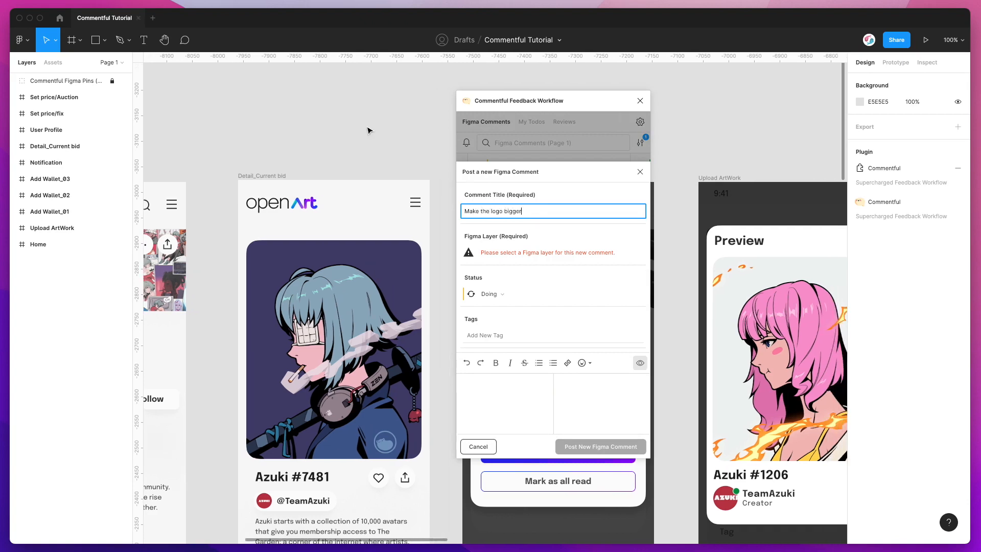
left_click(282, 176)
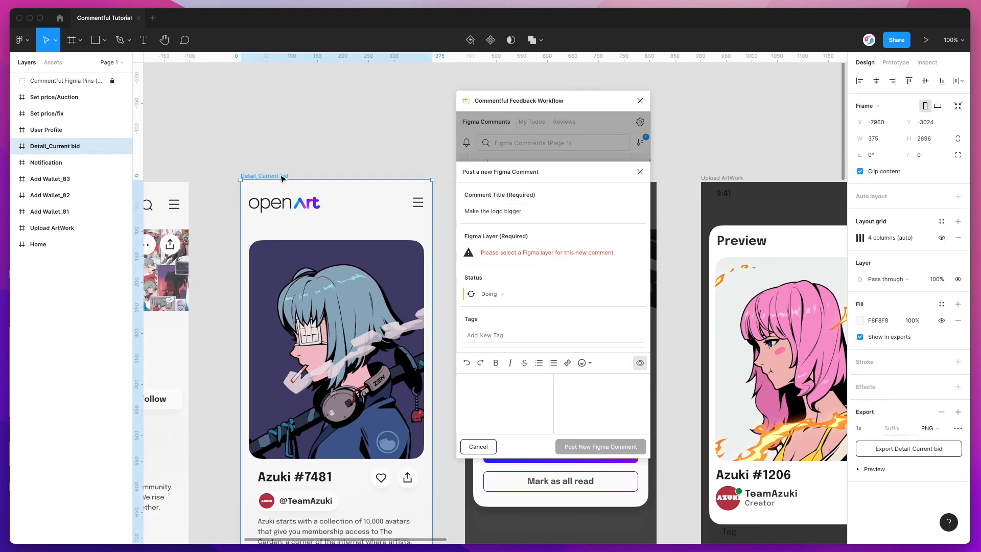
left_click(503, 295)
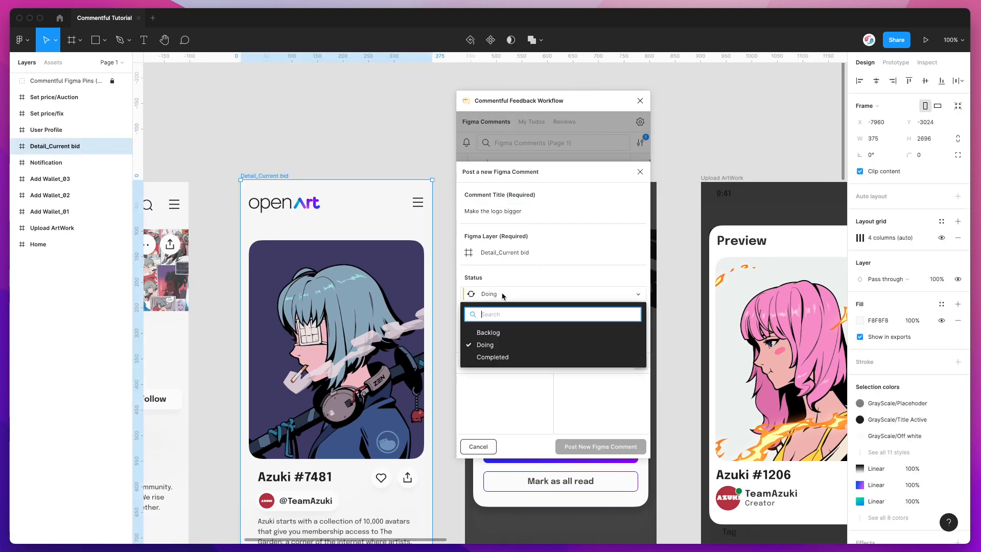
left_click(487, 347)
Add the tags Design and Review to the new comment
left_click(492, 336)
type("Design")
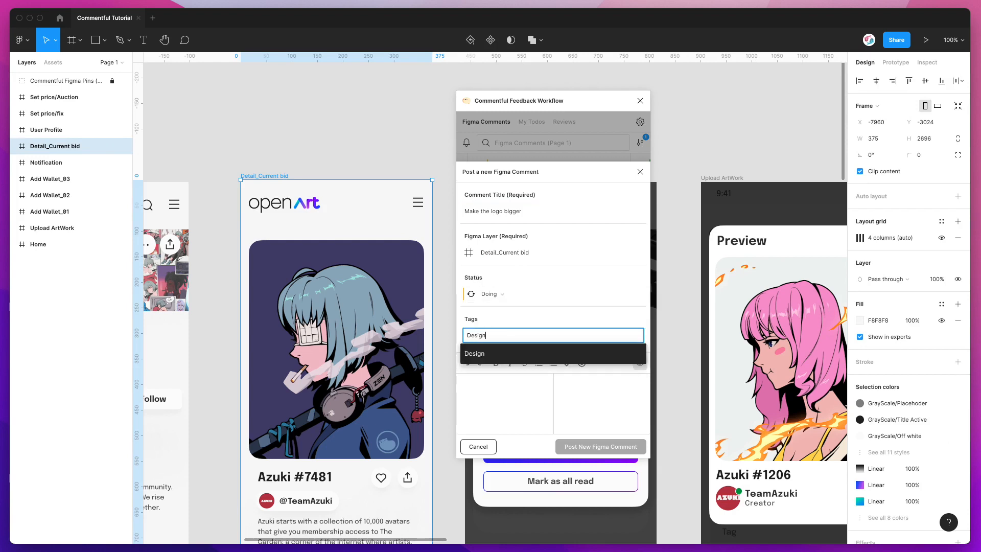
left_click(499, 353)
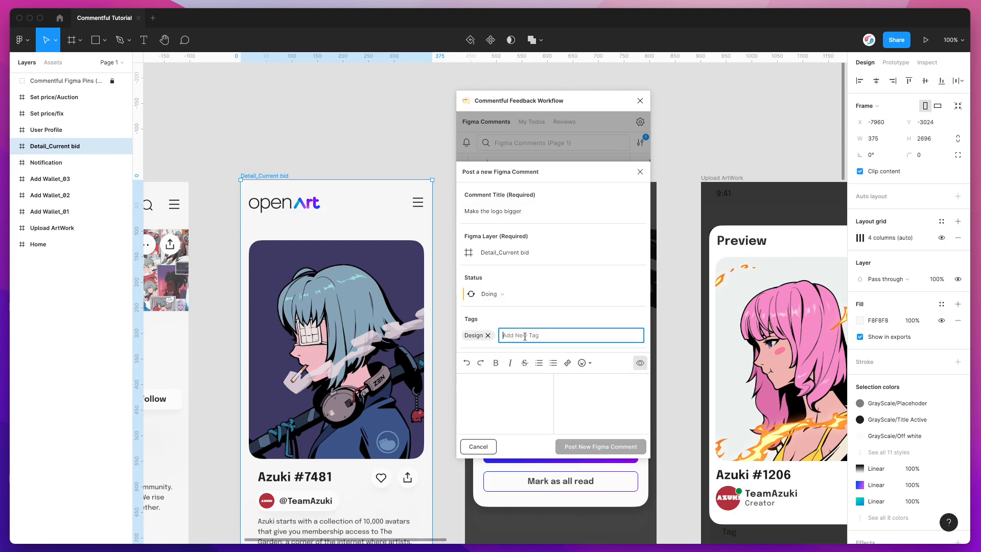
type("REview")
key("Return")
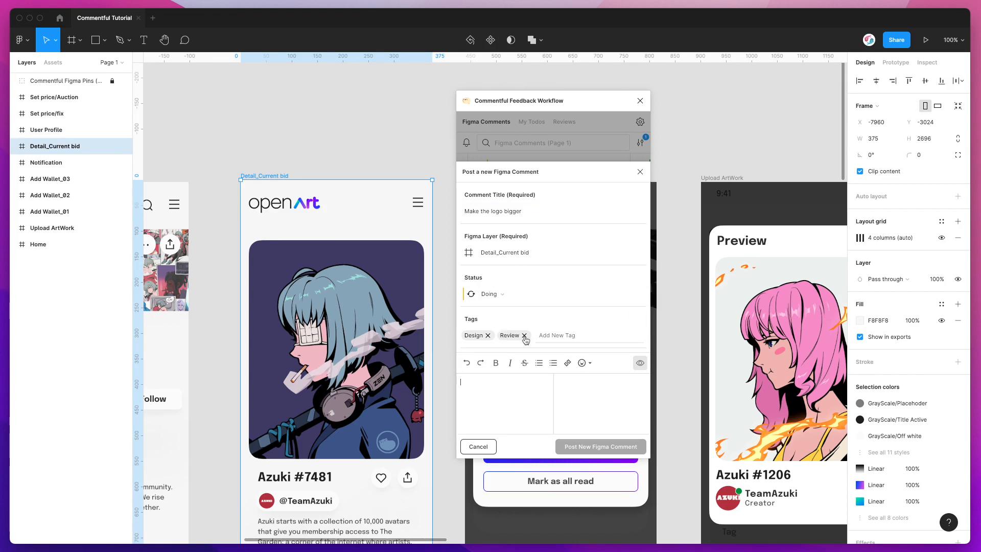
Write the message "Please action this ASAP" with a grinning emoji and ASAP in bold, and post the comment
left_click(508, 381)
type("Please action this ASAP")
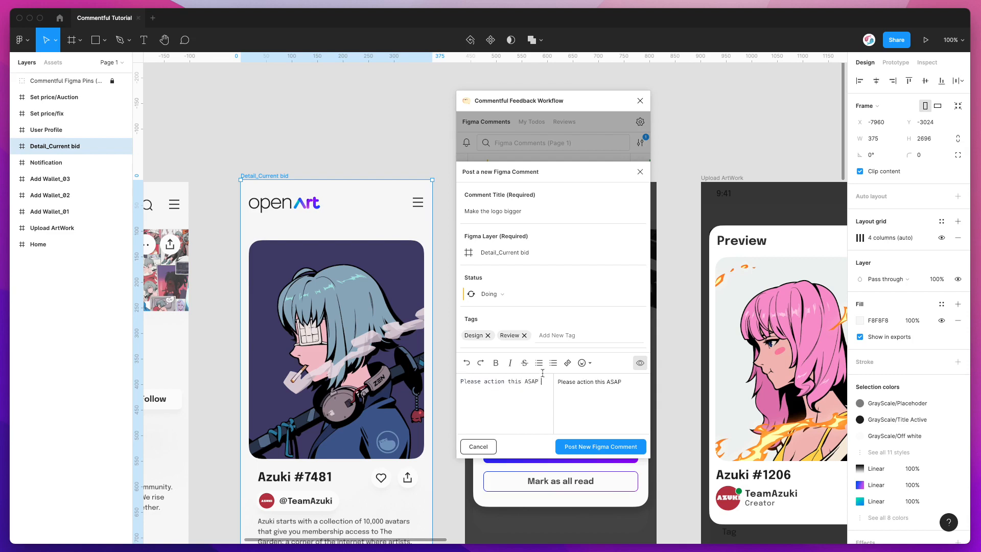
left_click(583, 362)
left_click(473, 389)
double_click(532, 381)
left_click(496, 364)
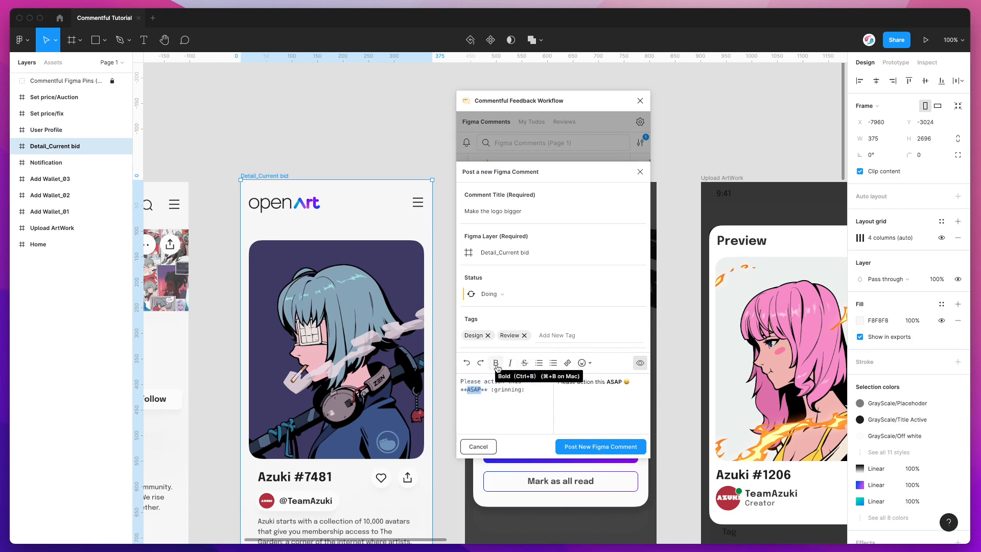
left_click(526, 390)
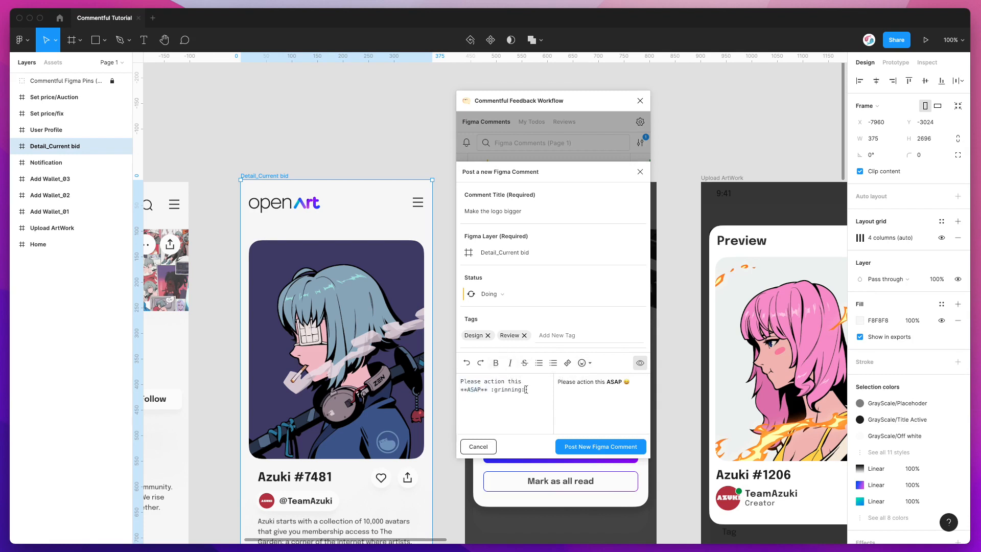
left_click_drag(606, 382, 621, 381)
left_click(603, 397)
left_click(588, 450)
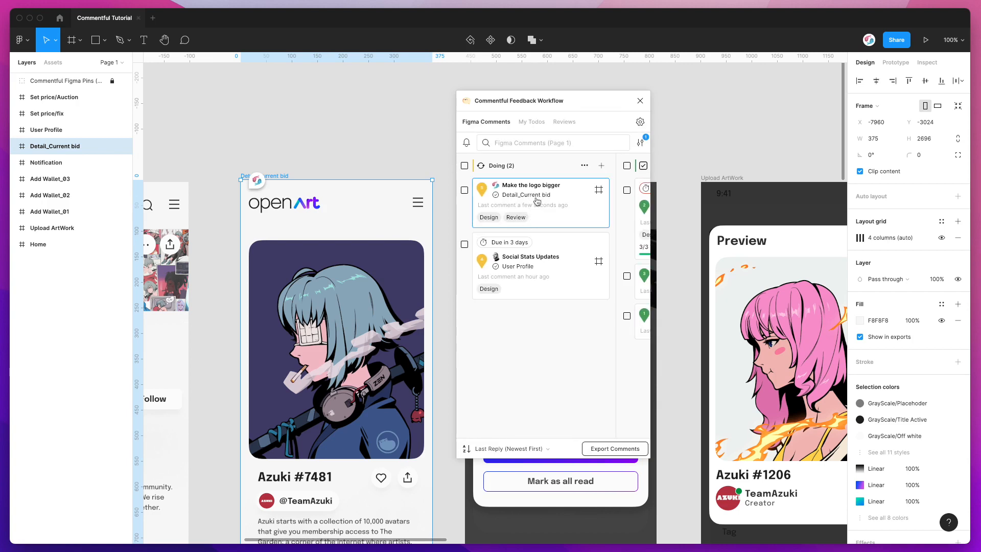
View the comments in the Social Stats Updates thread, and close the thread
left_click(541, 260)
left_click(557, 152)
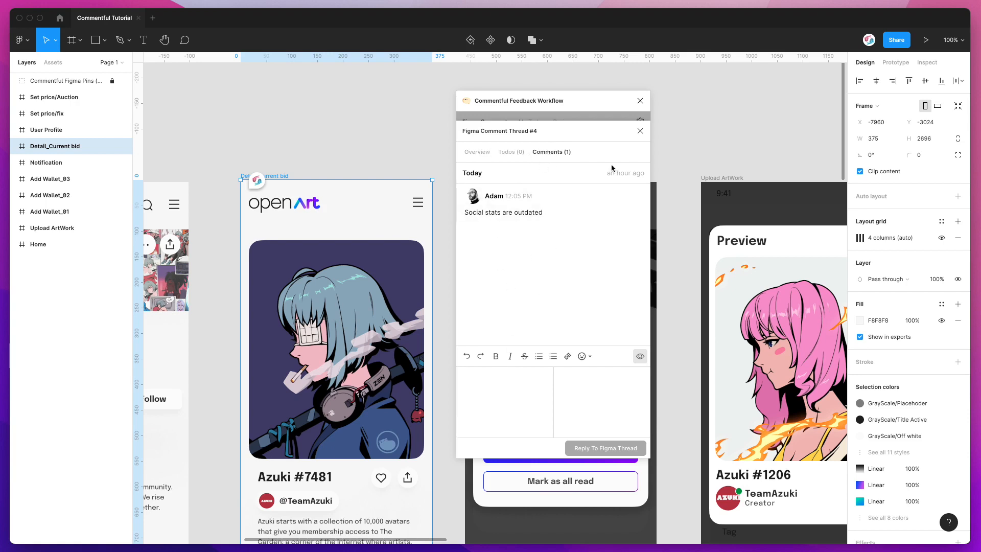
left_click(640, 131)
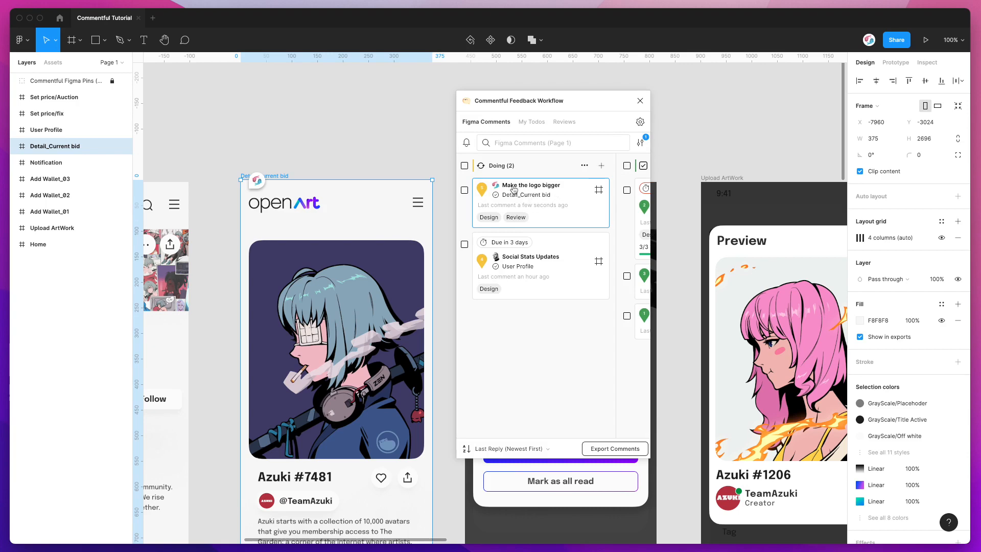
Locate the pin of the "Make the logo bigger" comment on the canvas and open its Figma thread
left_click(482, 189)
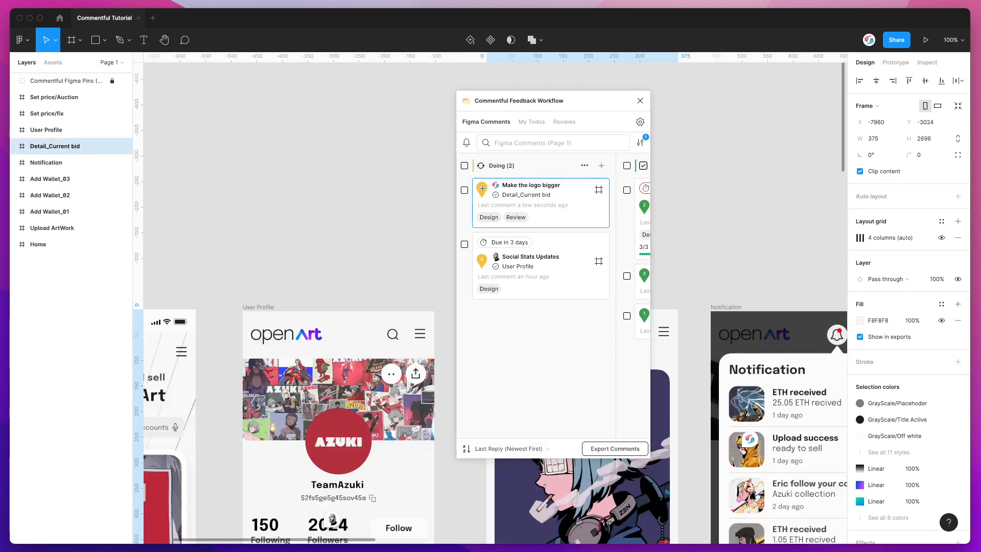
scroll(423, 221, "right", 2)
scroll(422, 225, "down", 3)
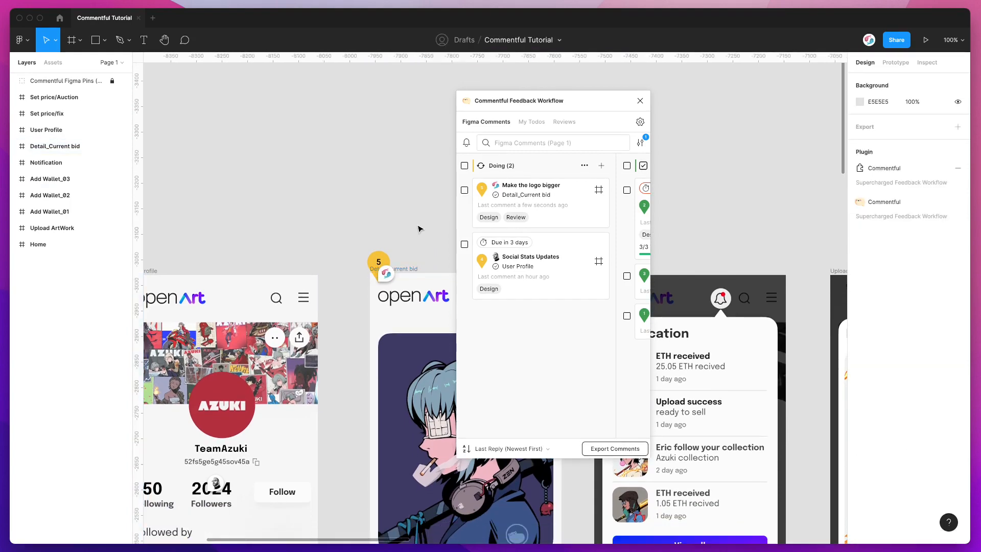
left_click(397, 201)
scroll(397, 201, "right", 2)
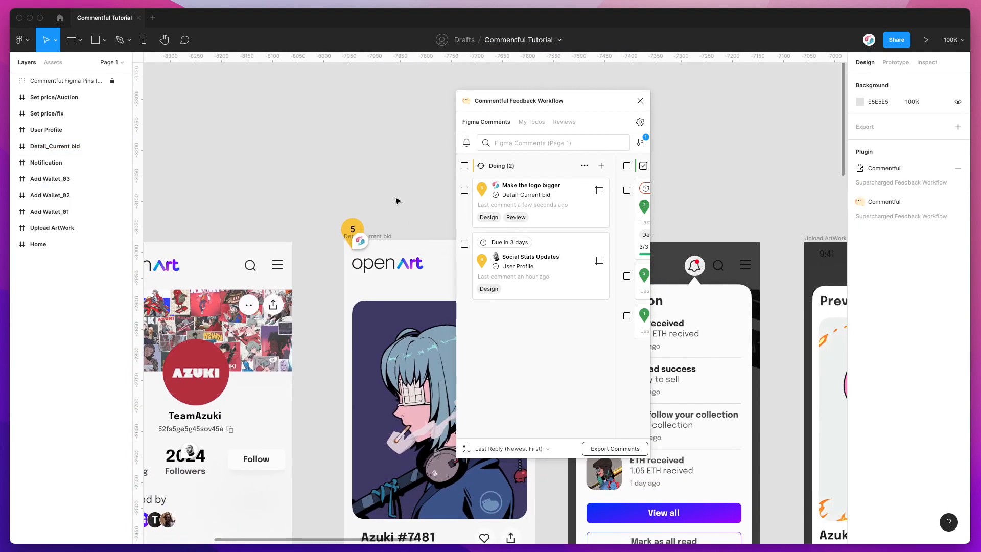
left_click(369, 241)
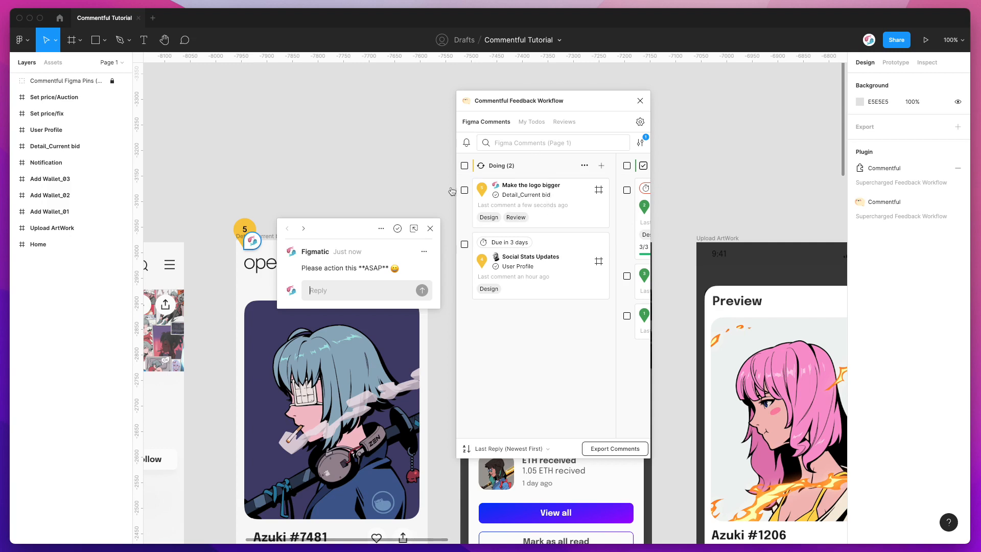
left_click(559, 180)
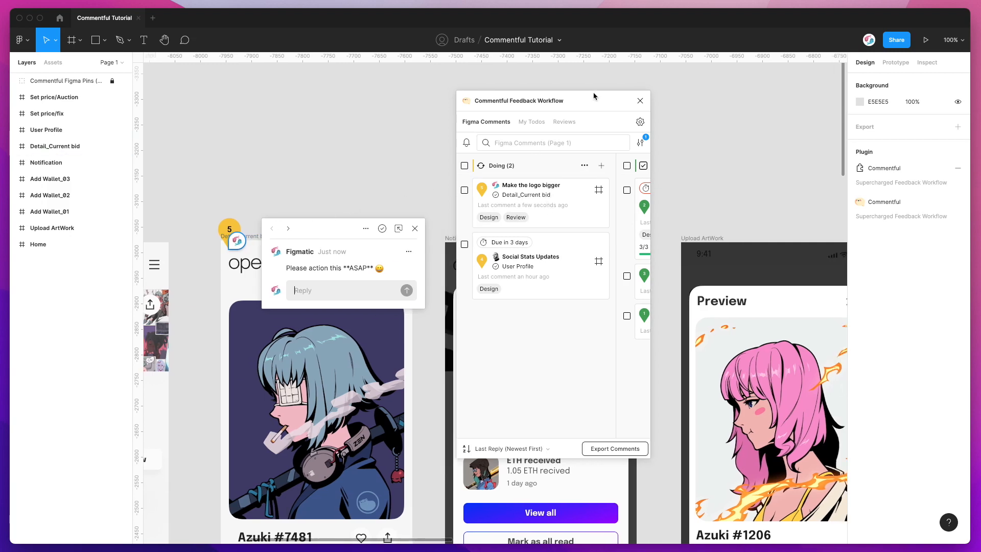
Look over the new comment form for the Doing column, and close it without posting
left_click_drag(592, 102, 576, 108)
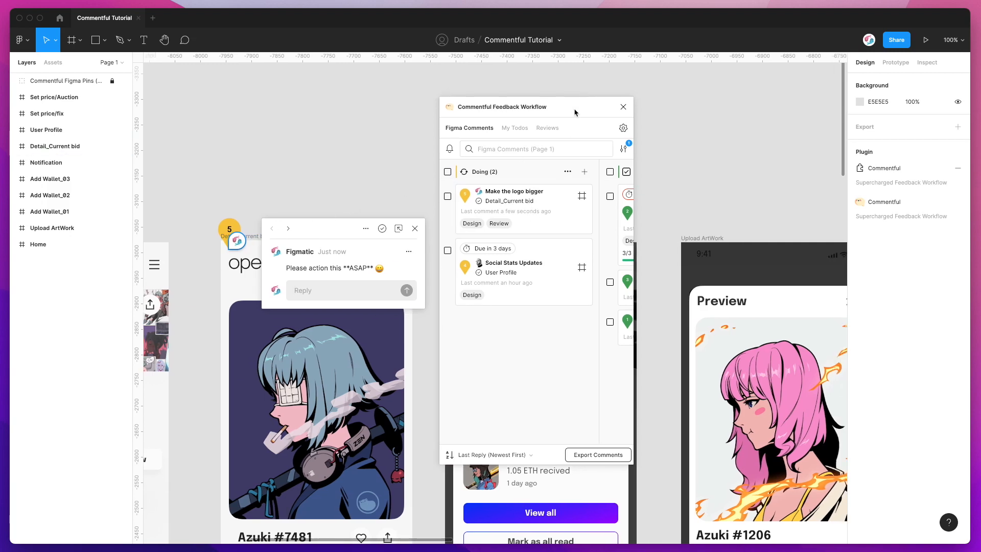
left_click(584, 172)
left_click(508, 217)
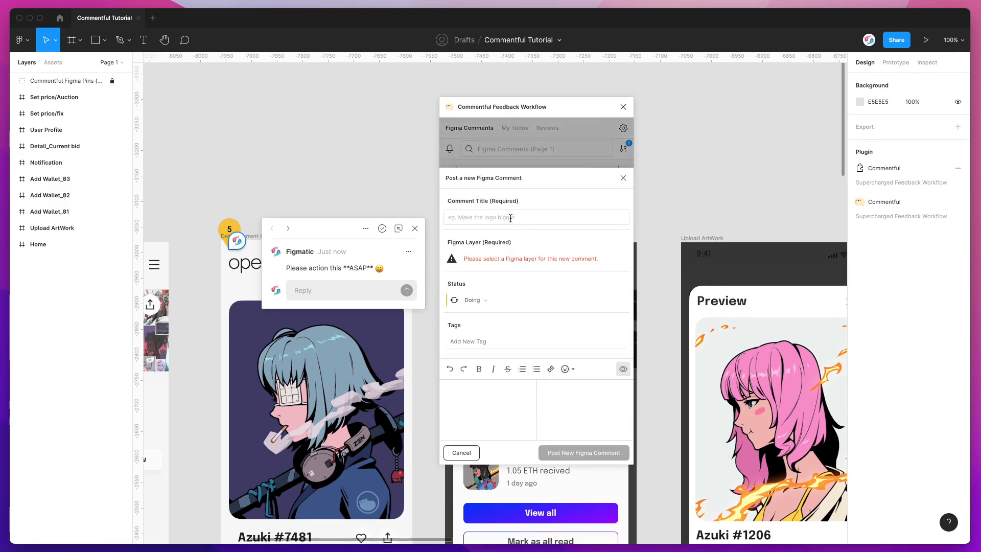
left_click(468, 341)
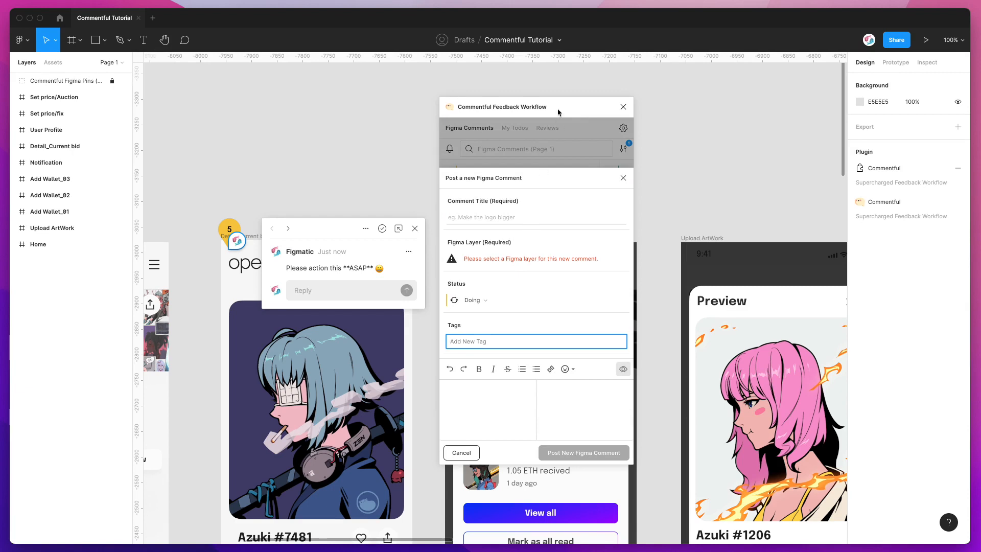
left_click_drag(558, 112, 554, 126)
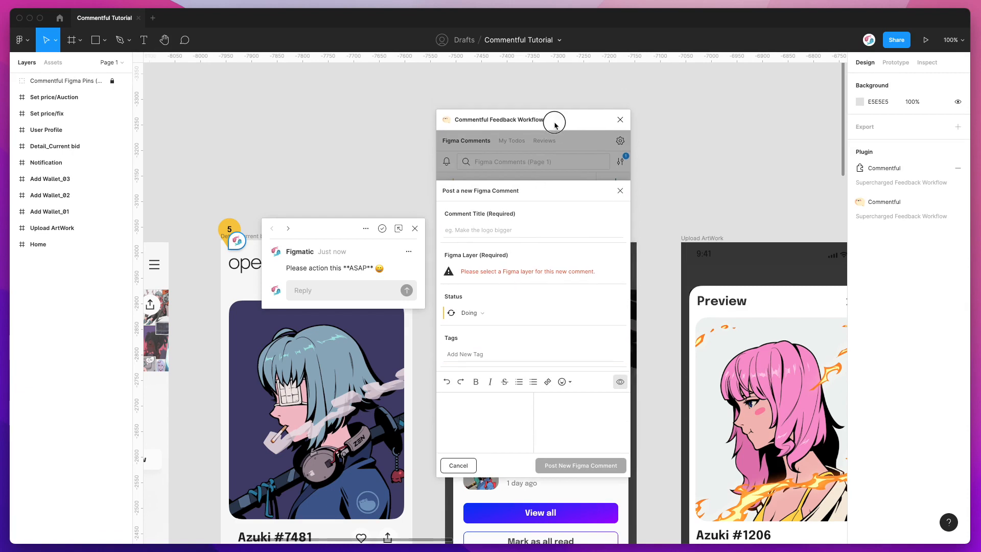
left_click(551, 177)
Draft a native Figma comment reading "New Comment" on the Detail_Current bid frame, discard it and leave comment mode
left_click(184, 40)
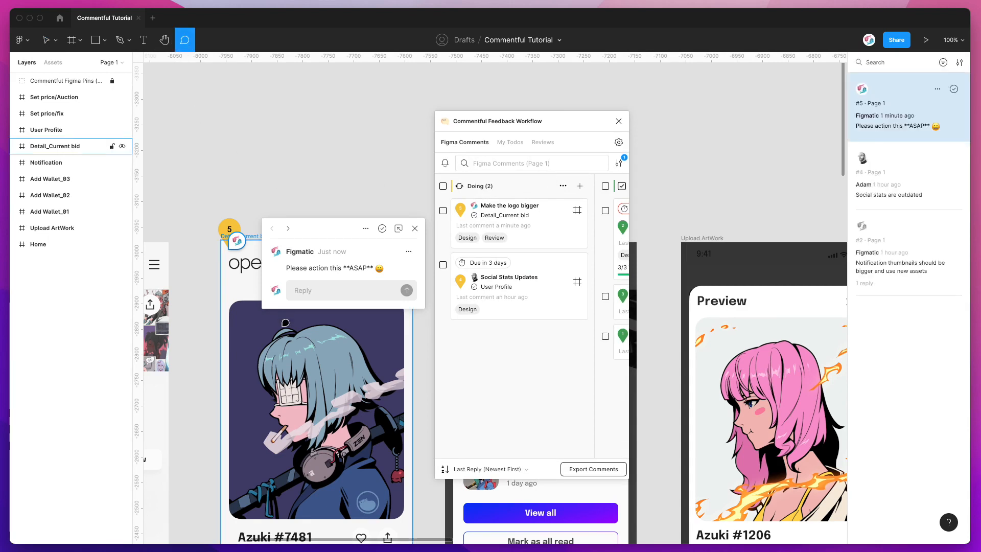
left_click(260, 324)
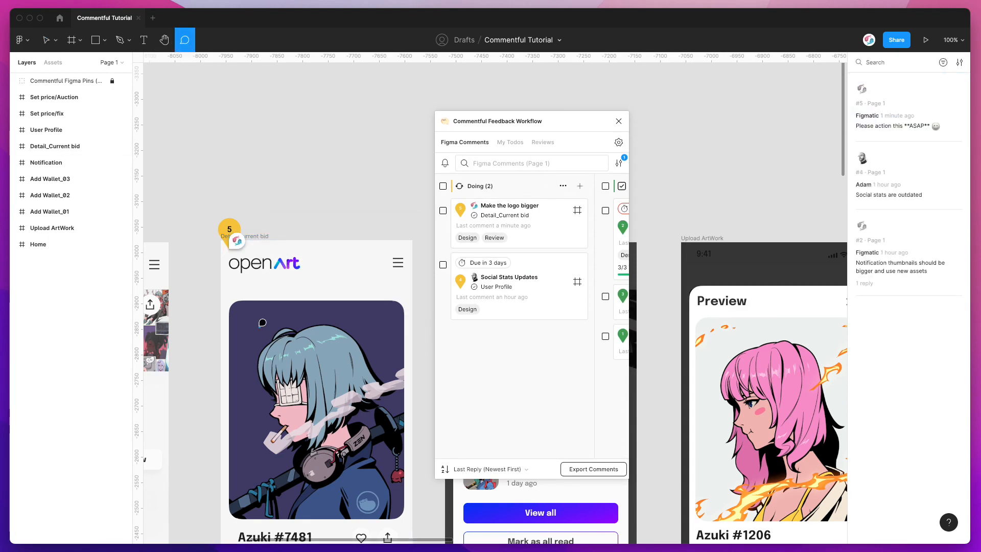
left_click(260, 324)
type("New Comment")
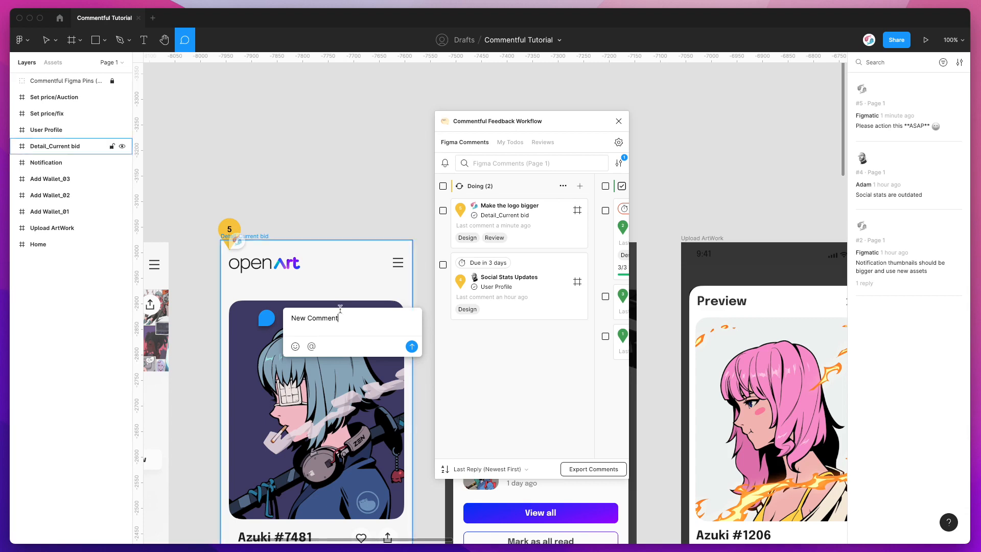
left_click_drag(341, 321, 290, 320)
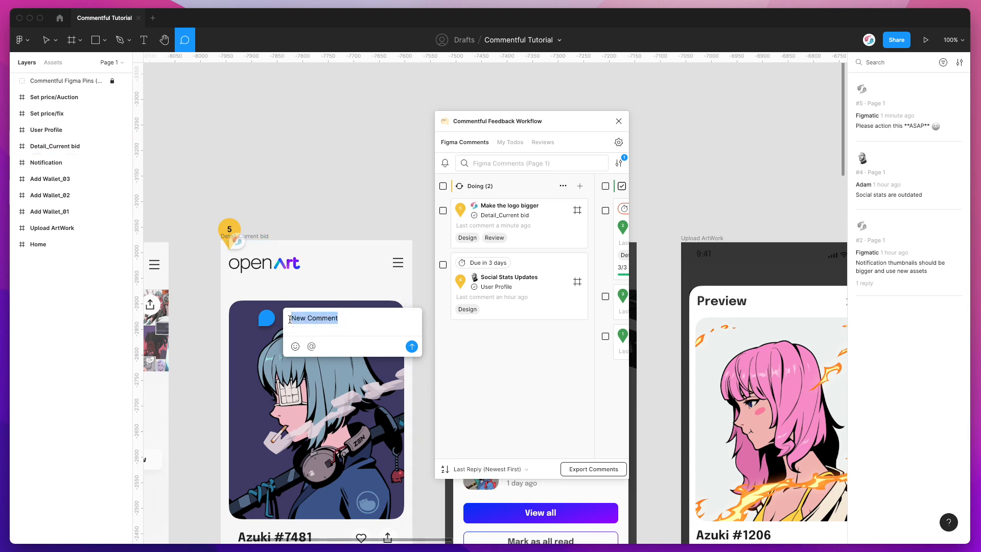
key("BackSpace")
key("Escape")
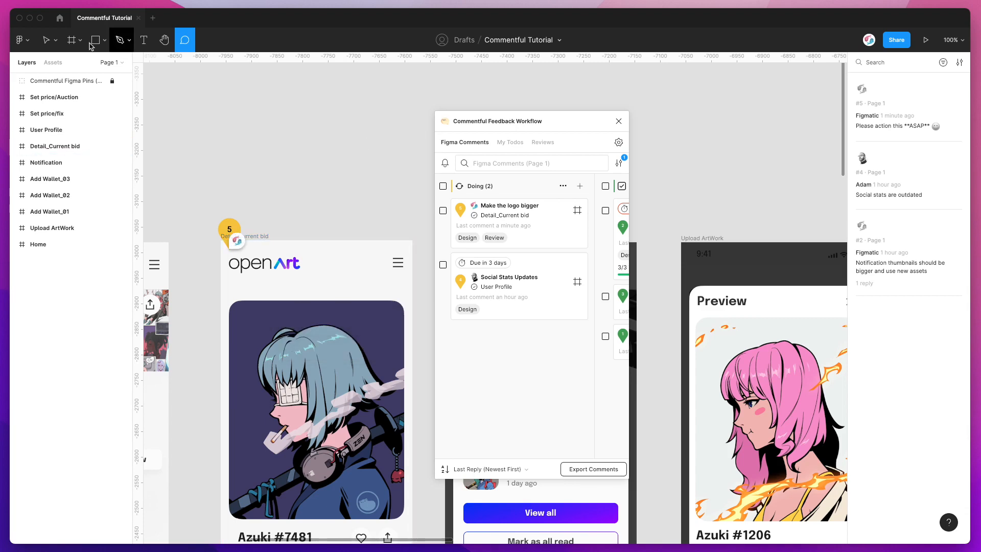
left_click(46, 40)
left_click_drag(543, 125, 542, 125)
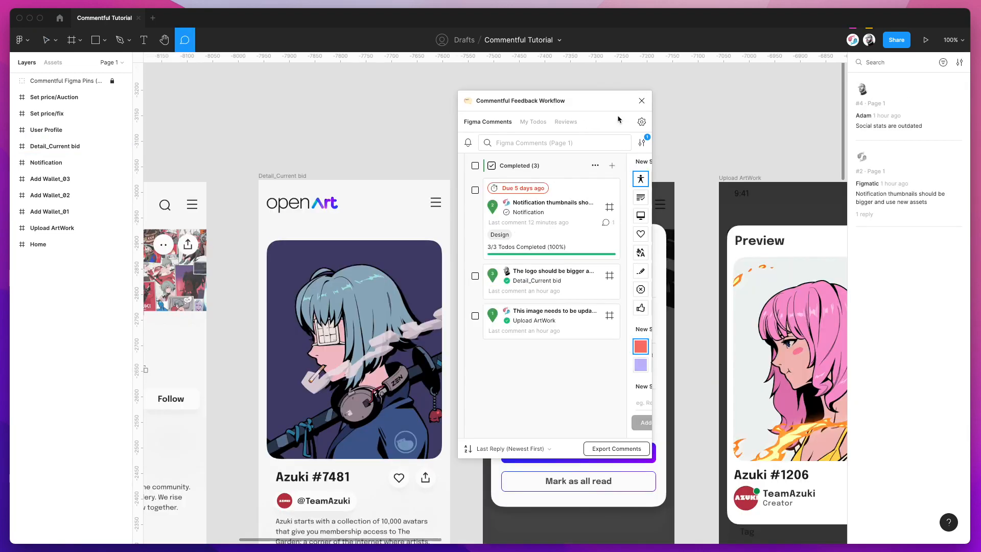
left_click_drag(606, 101, 614, 101)
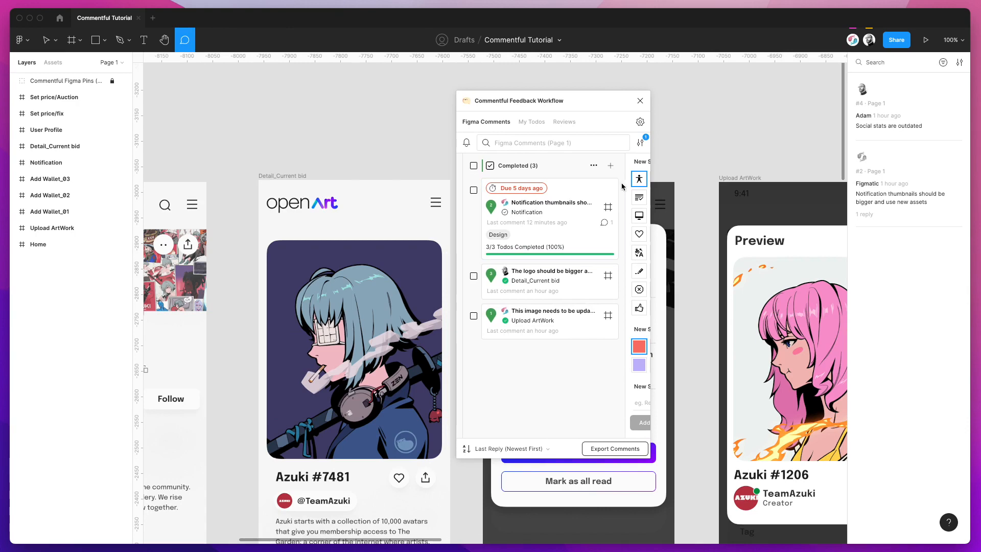